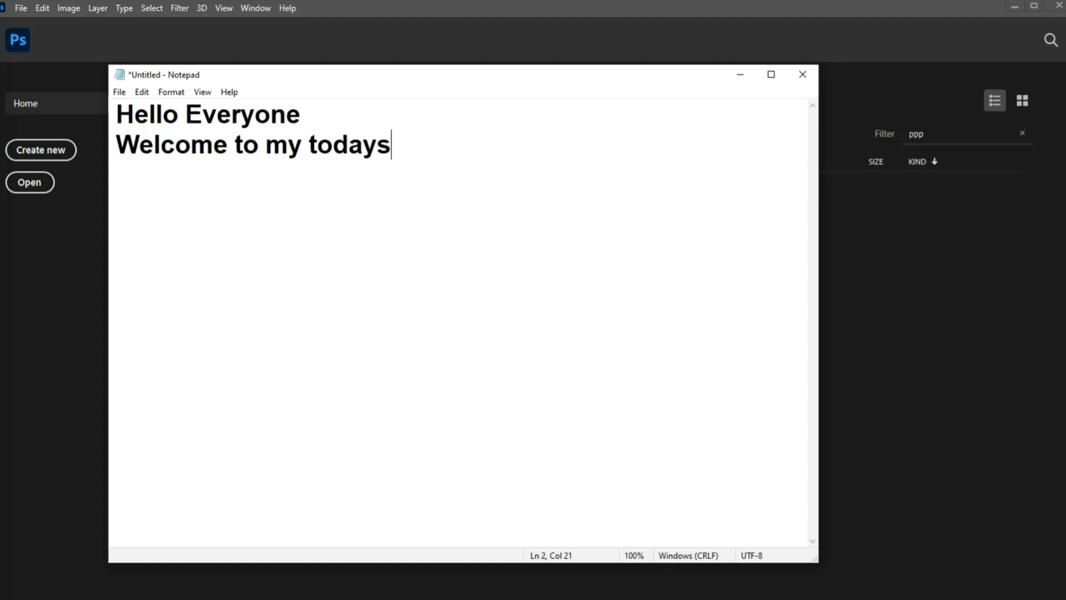
Step: Complete the second line of the note so it reads "Welcome to my todays Video tutorial" and start a new line
type("eo")
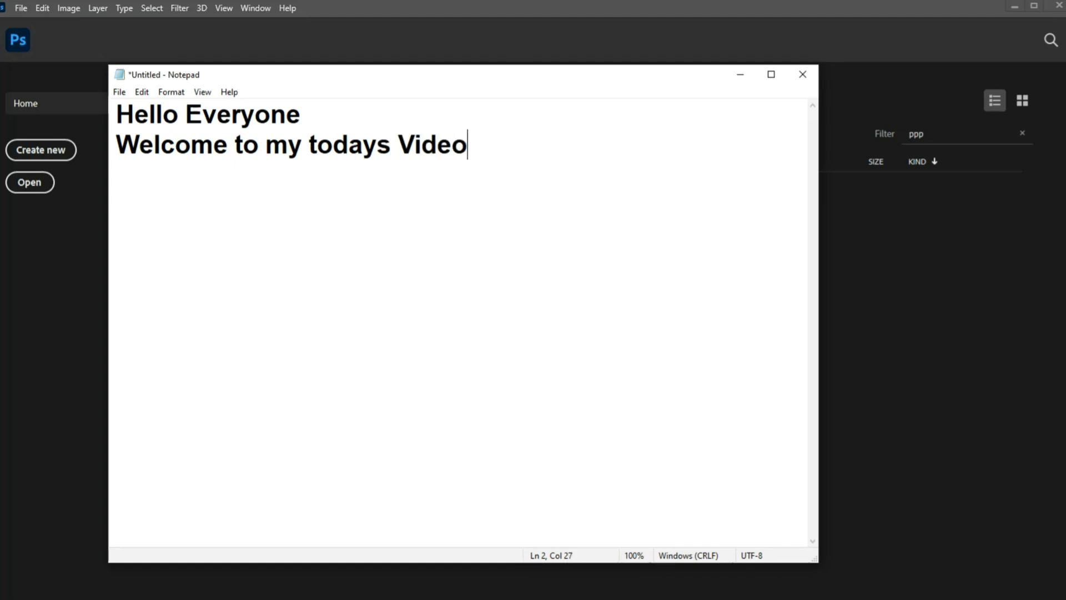
type(" tutorial")
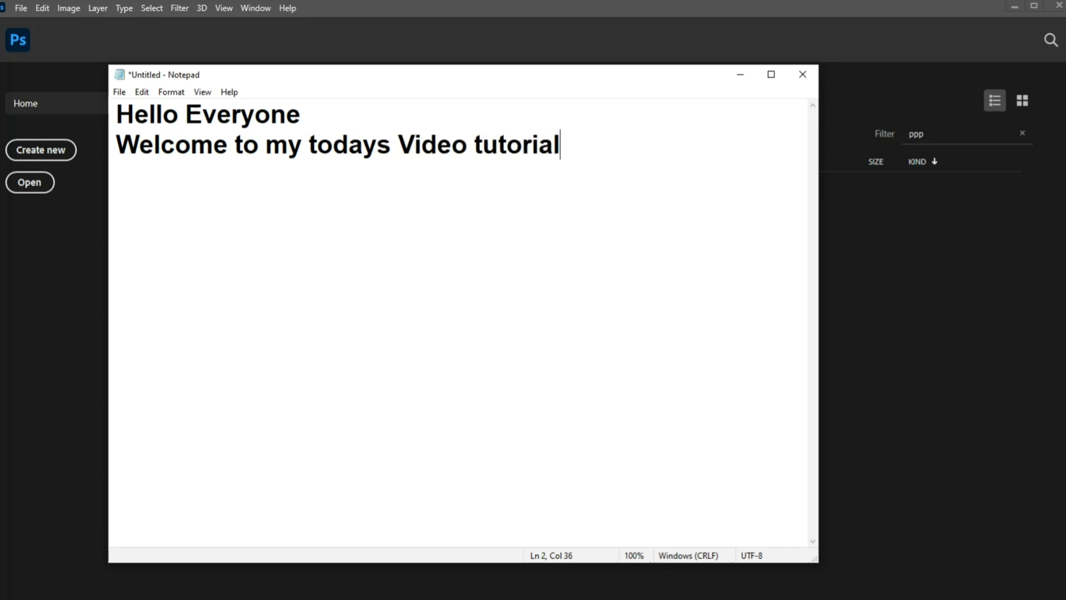
key("Return")
Step: Write "Today I am going to show you how you can make a Car logo using photoshop" in the note, followed by a blank line
type("Today")
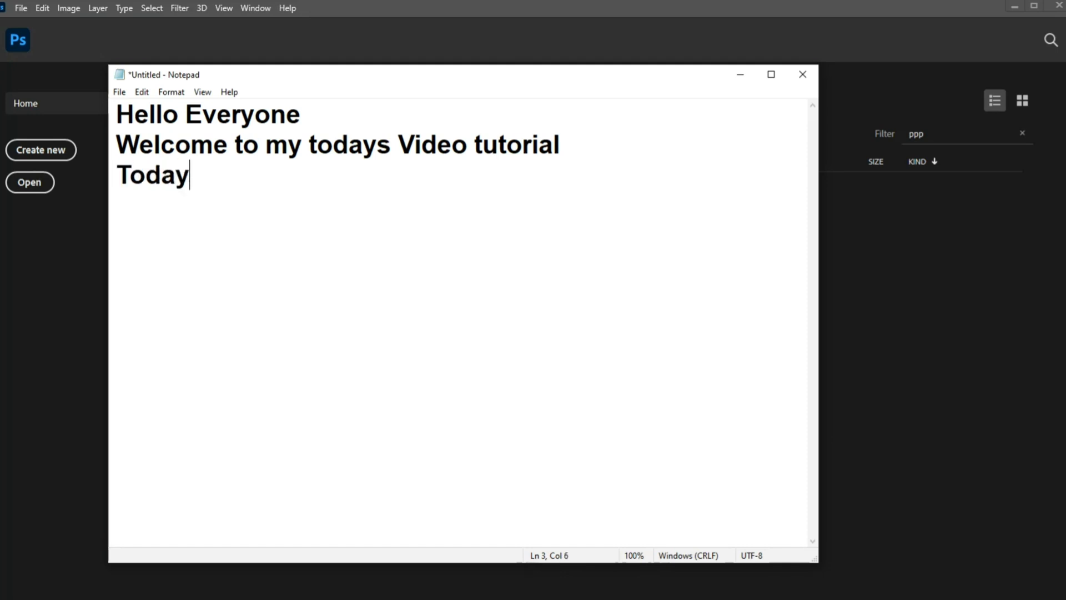
type(" I am go")
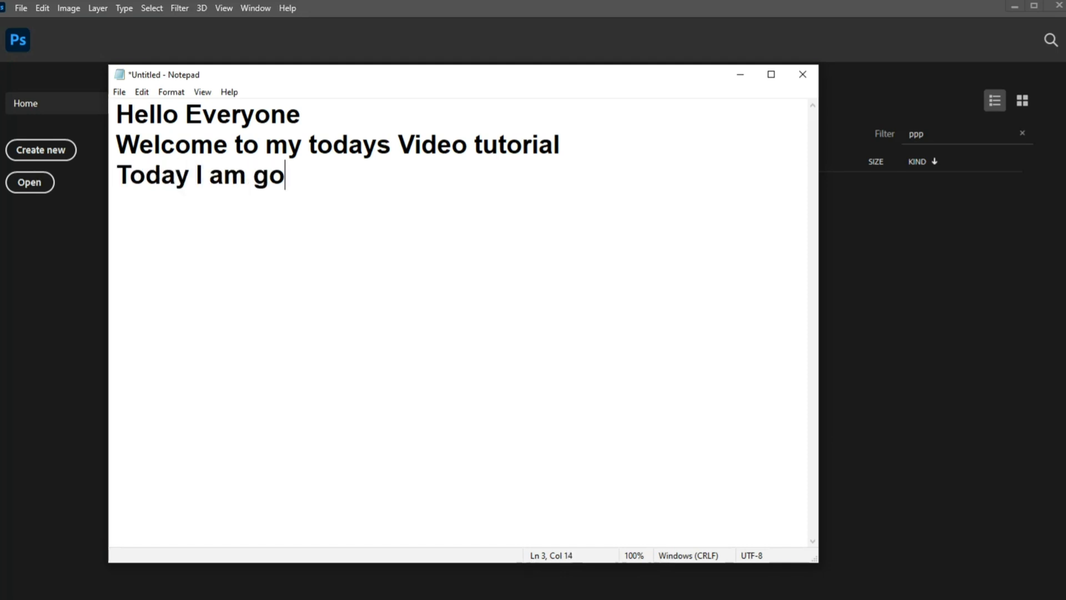
type("ing to show ")
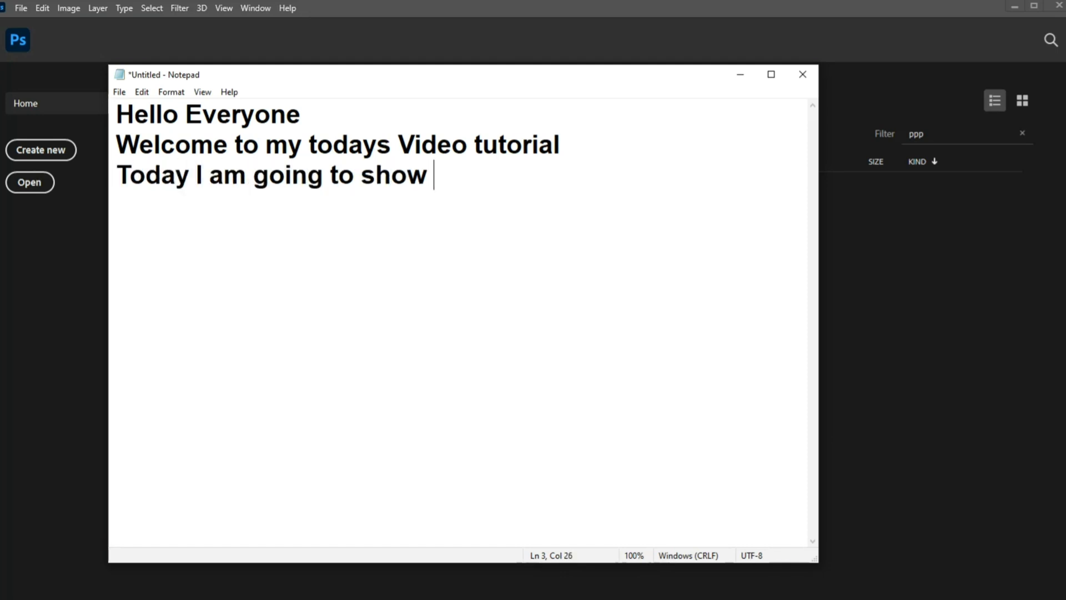
type("you how ")
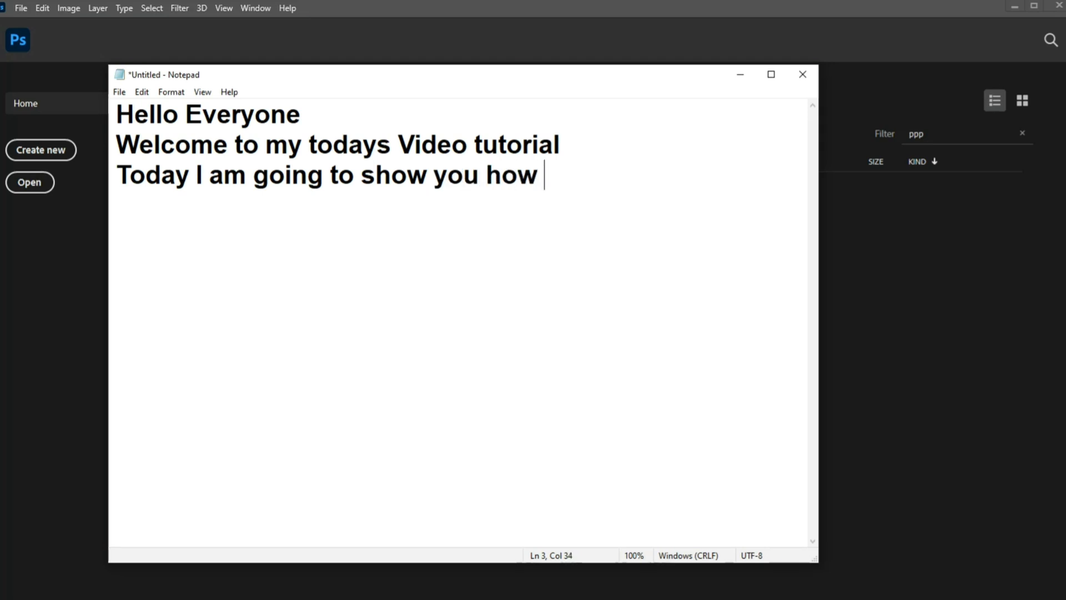
type("you can ")
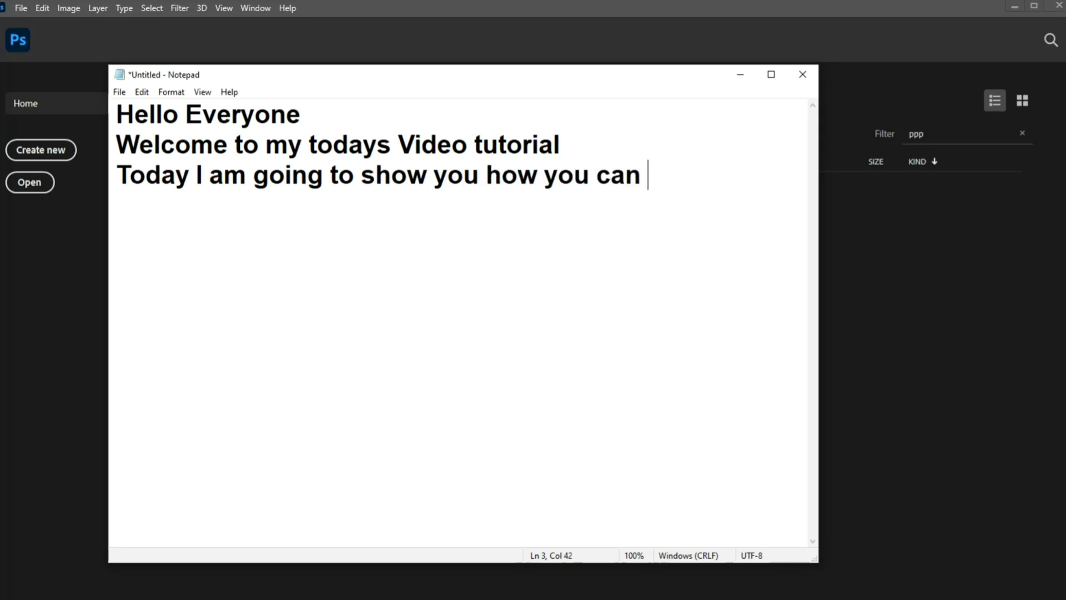
type("make A")
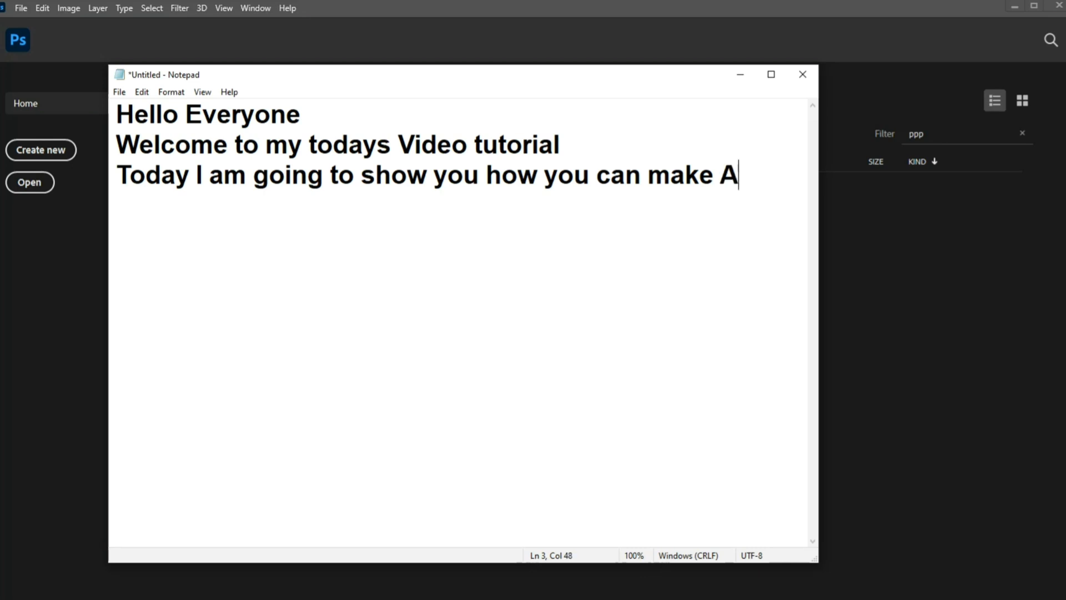
key("BackSpace")
type("a Car ")
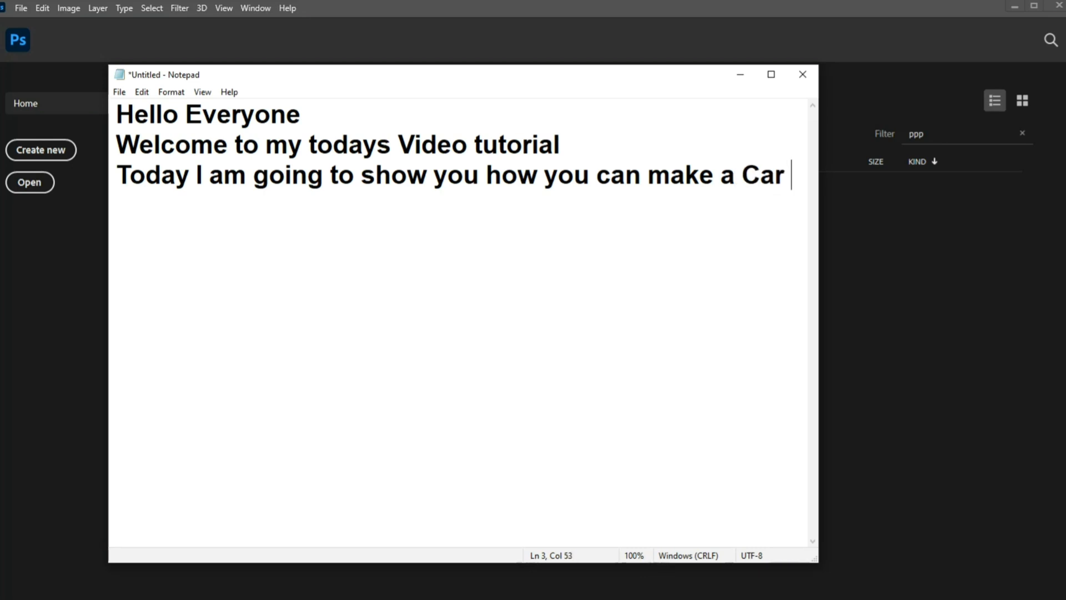
type("logo")
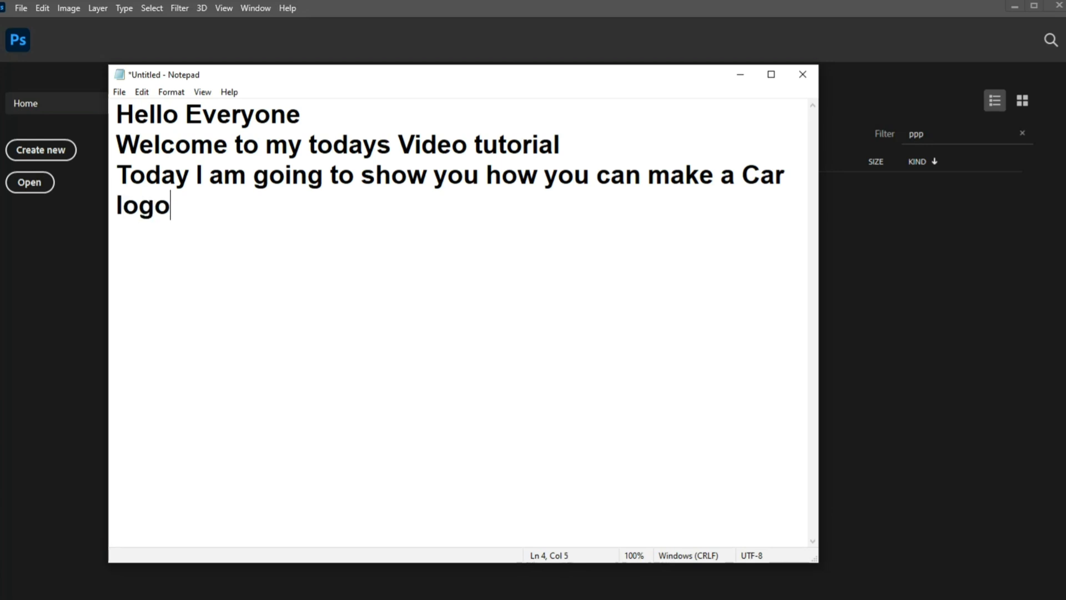
type(" using ph")
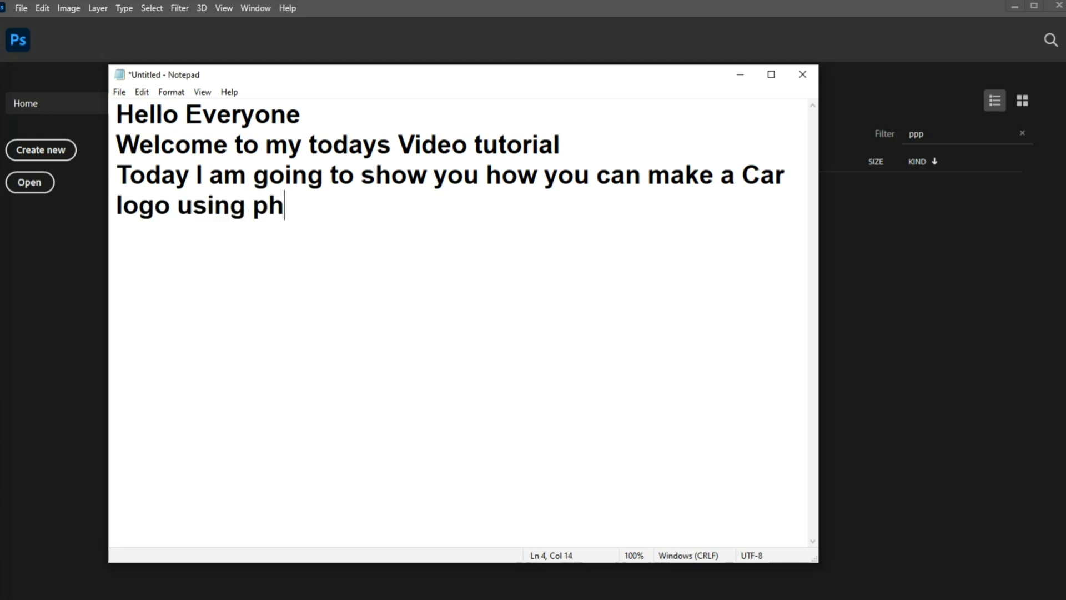
type("otoshop")
key("Return")
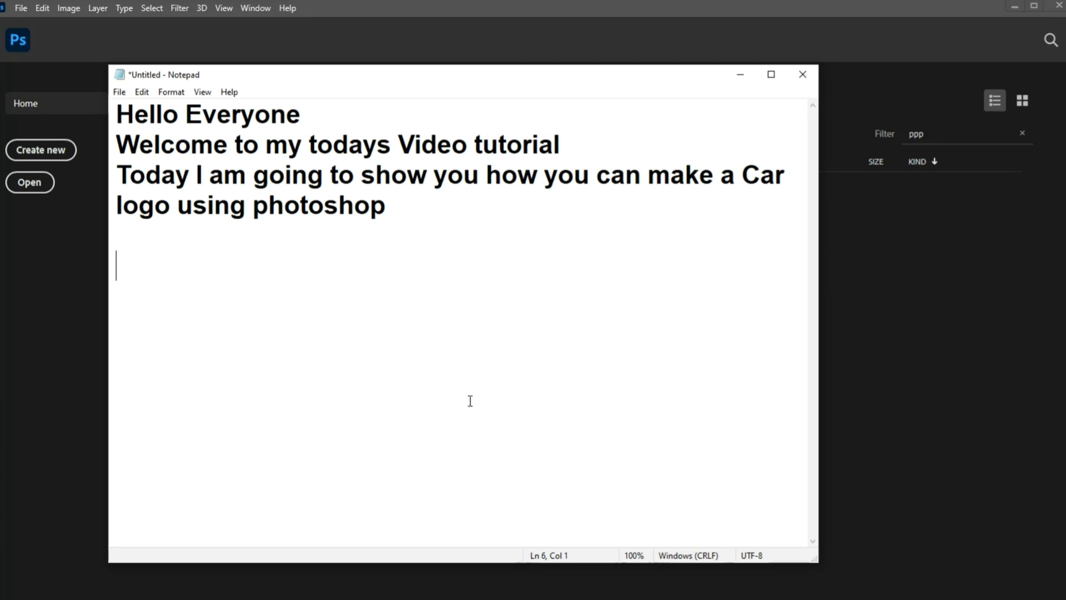
Step: Add the closing paragraph "I am going to make this Logo so please watch till end thanks" to the note
type("I am going")
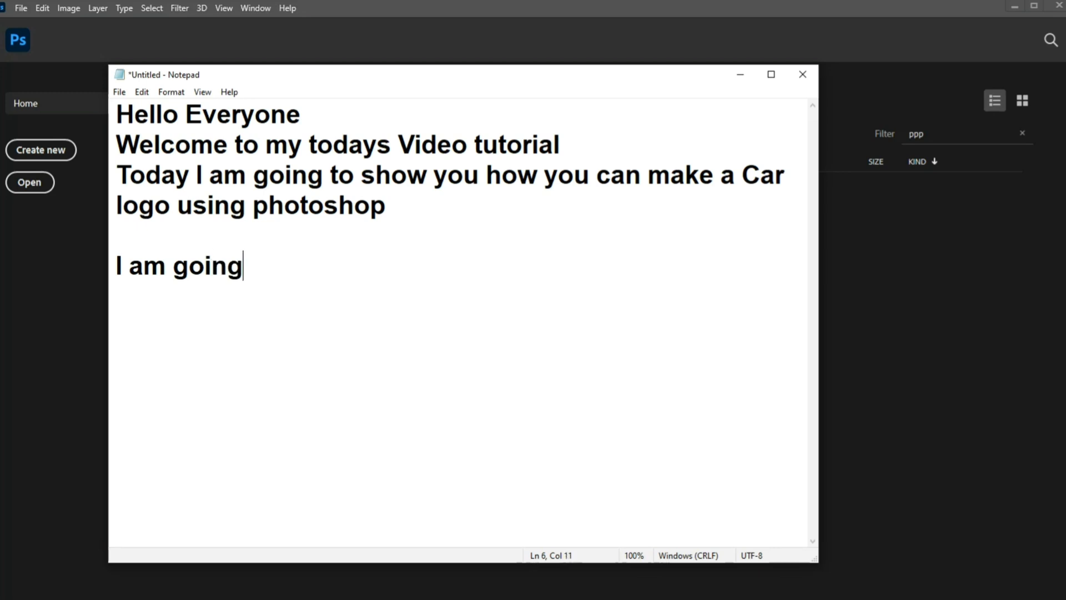
type(" to make this ")
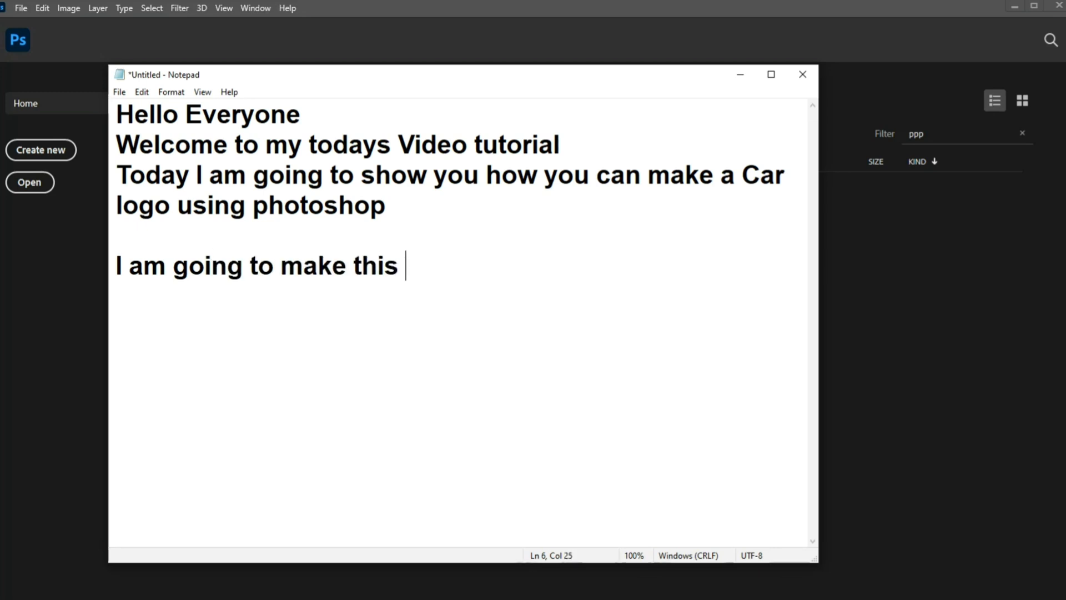
type("Logo")
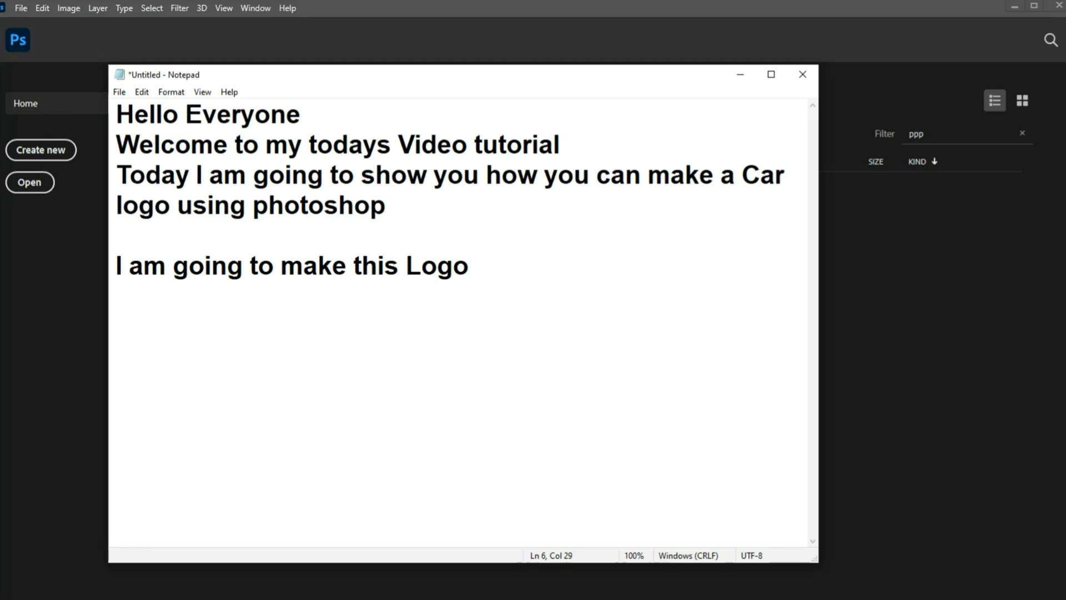
type(" so please wa")
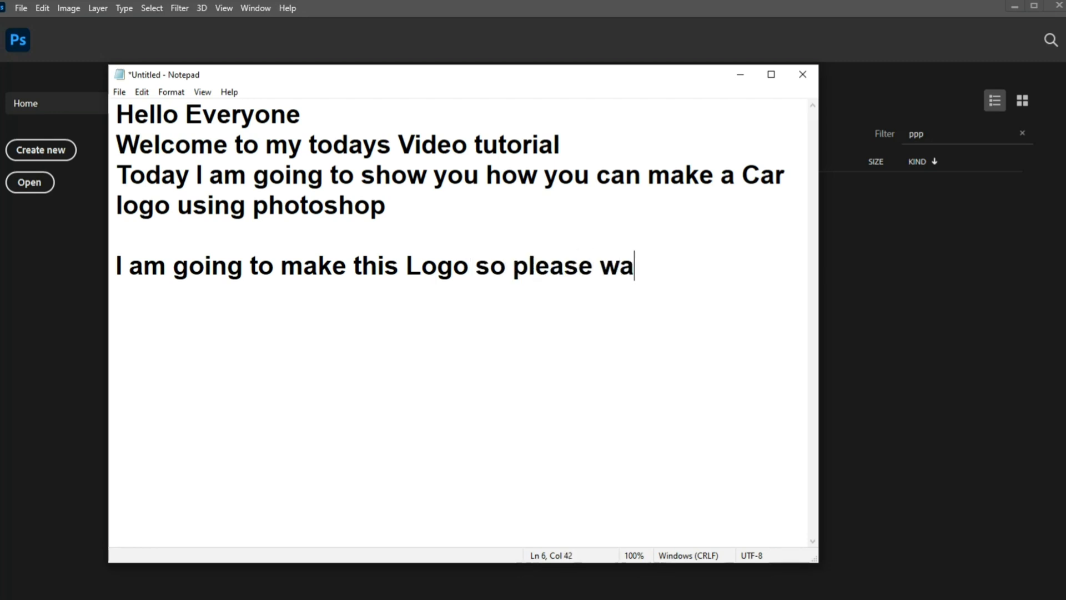
type("tch till end  ha")
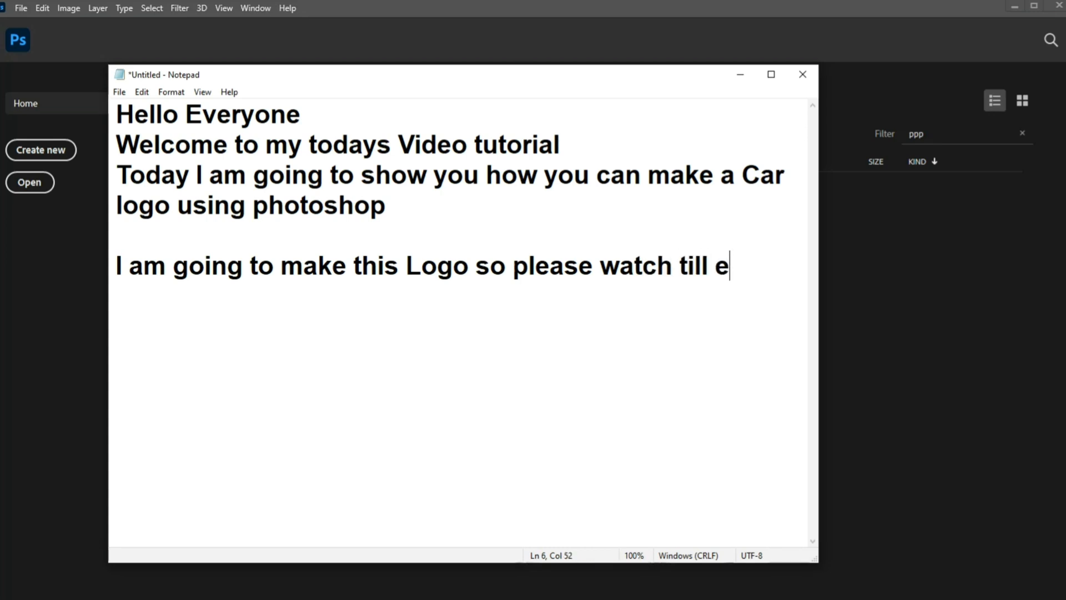
type("nks")
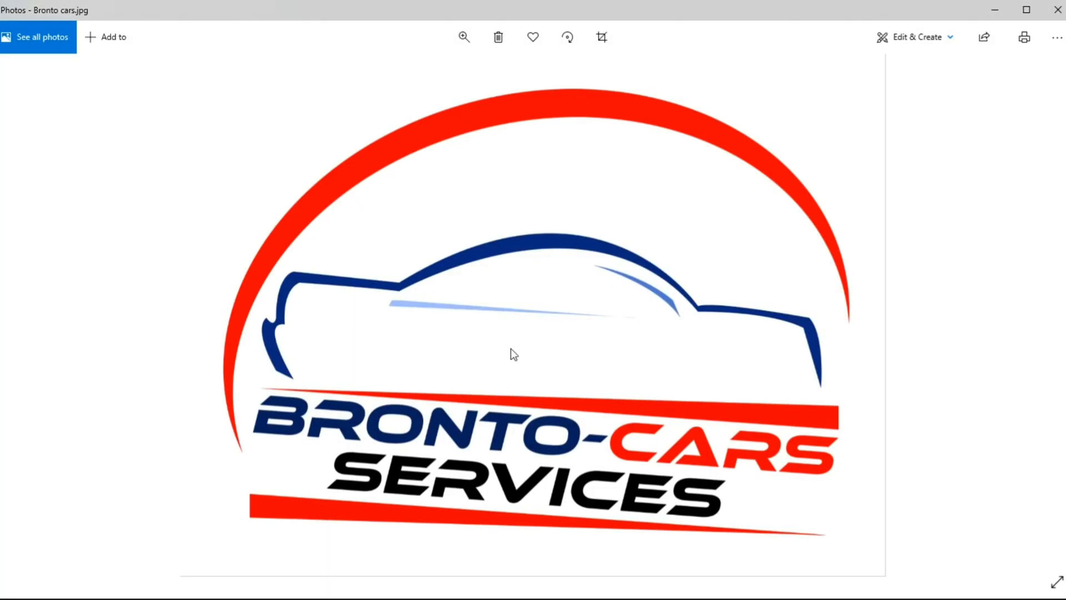
Step: Close the Bronto cars.jpg reference image and minimize the note to return to Photoshop
left_click(1054, 15)
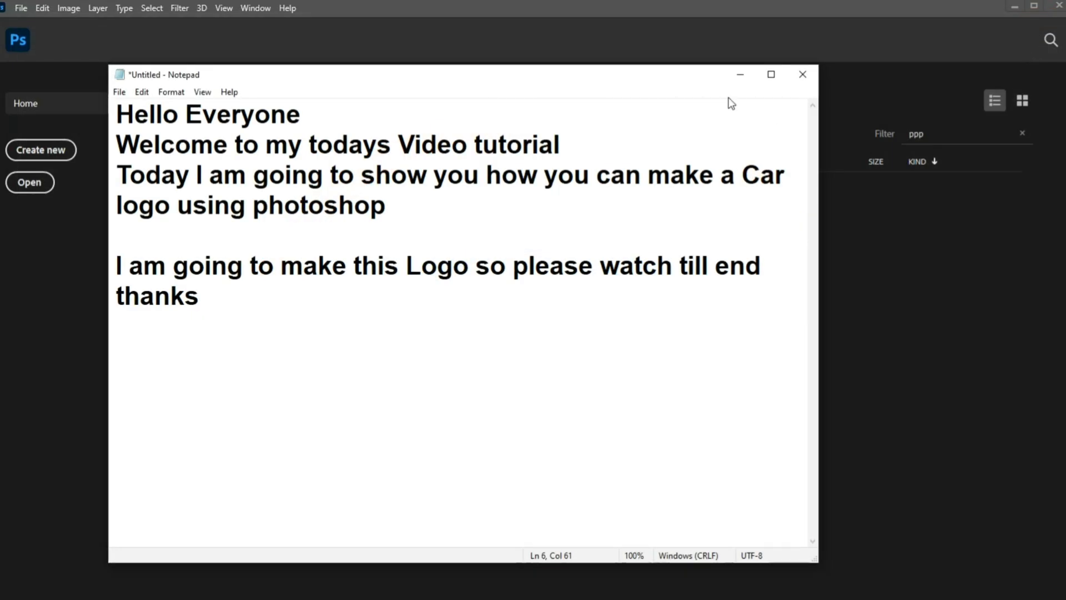
left_click(741, 79)
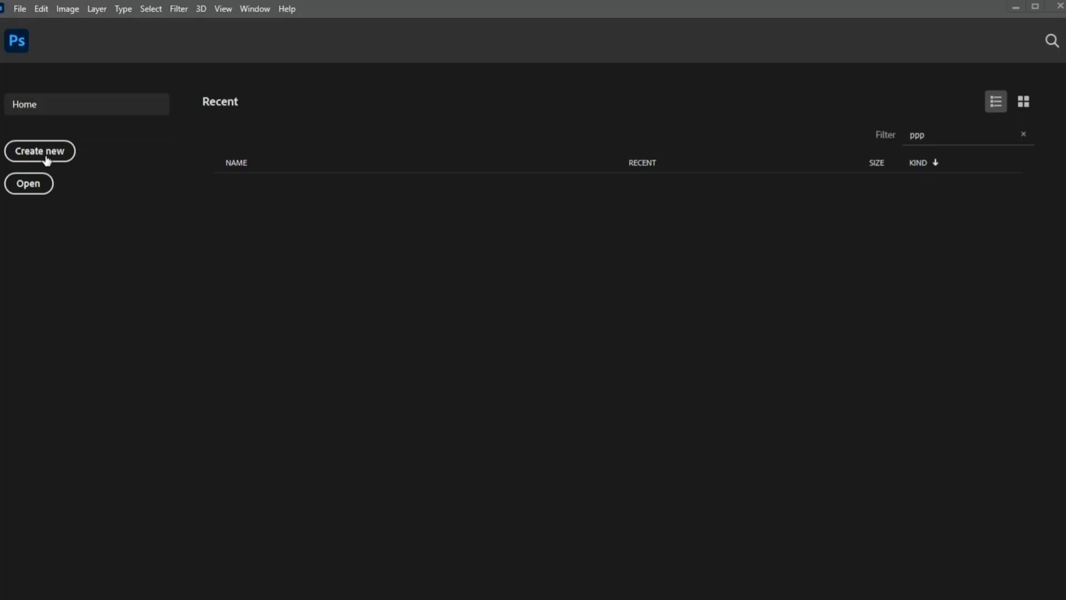
Step: Create a new document named "logo", 3200 x 3200 pixels at 300 pixels/inch
left_click(47, 161)
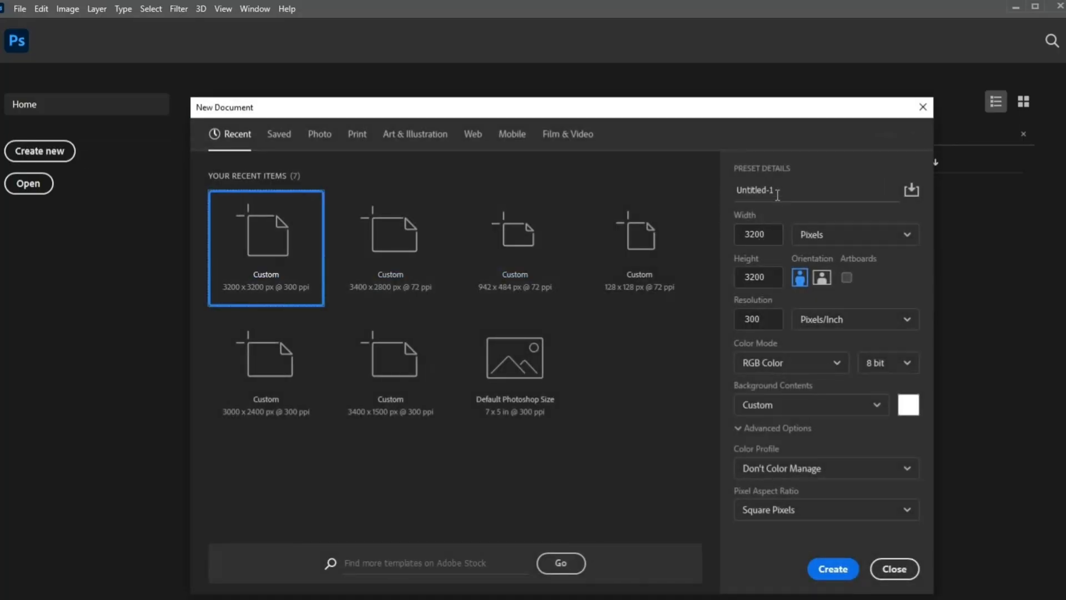
left_click_drag(777, 195, 712, 195)
key("BackSpace")
type("lo")
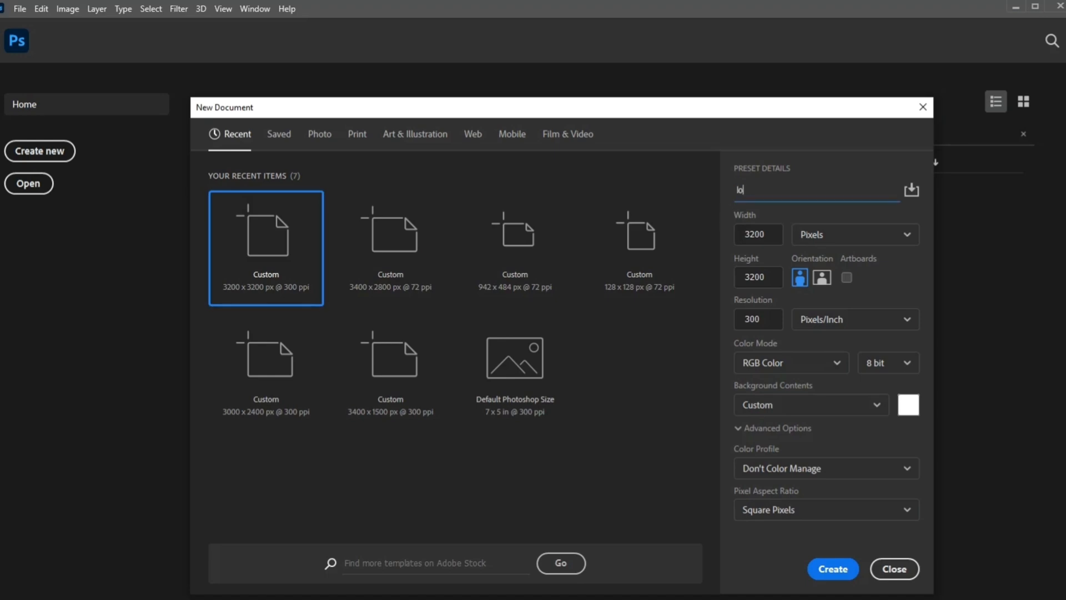
type("go")
left_click(765, 235)
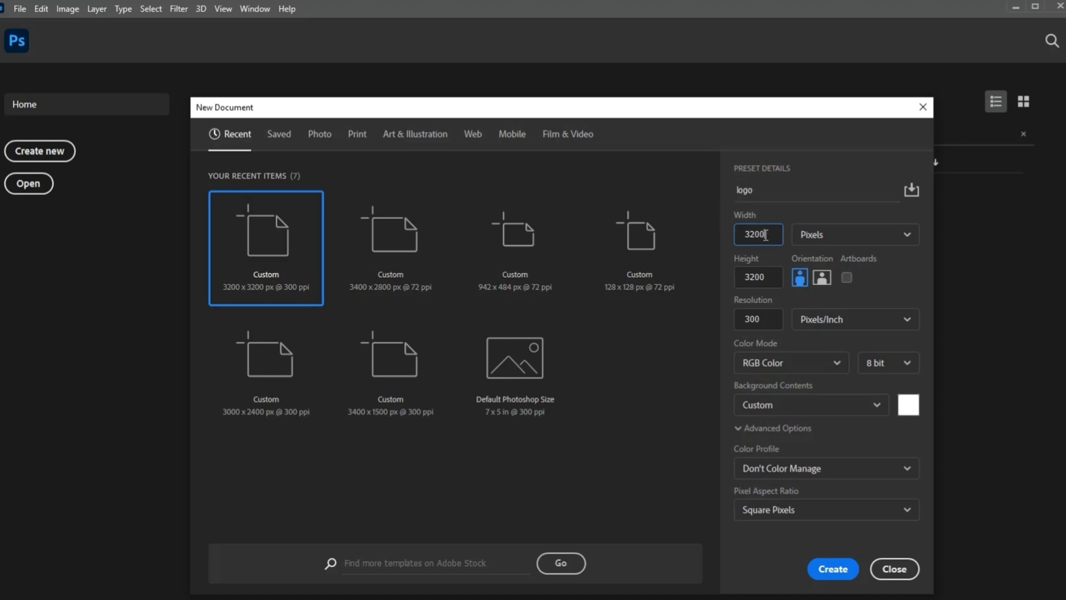
left_click(756, 287)
left_click(763, 318)
left_click(834, 568)
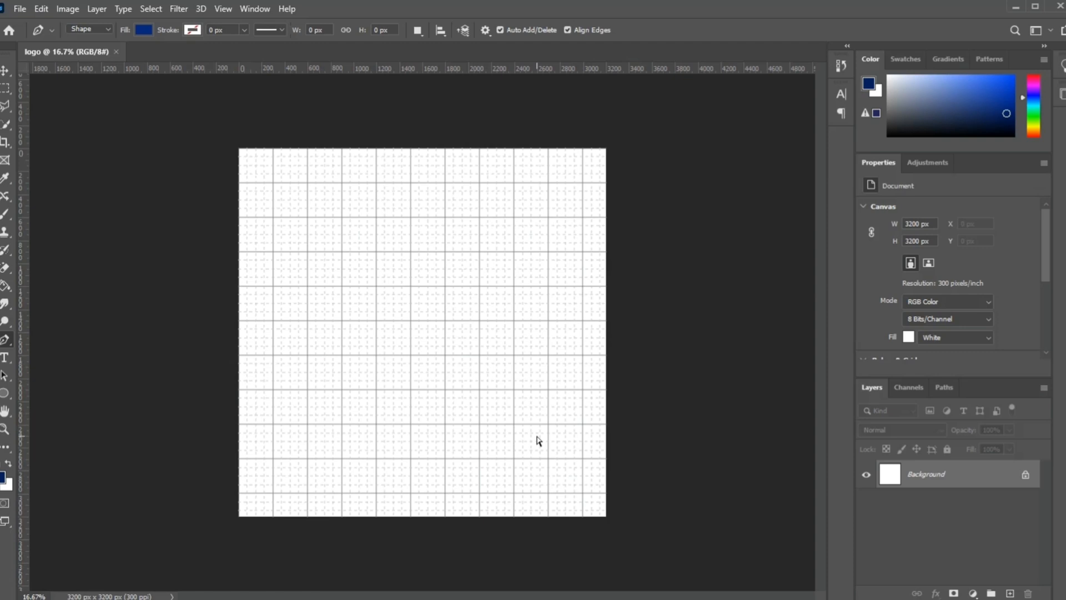
Step: With the Pen tool in Shape mode and a dark blue fill, draw the car body's curved right end and its gently sloping upper edge
key("ctrl+plus")
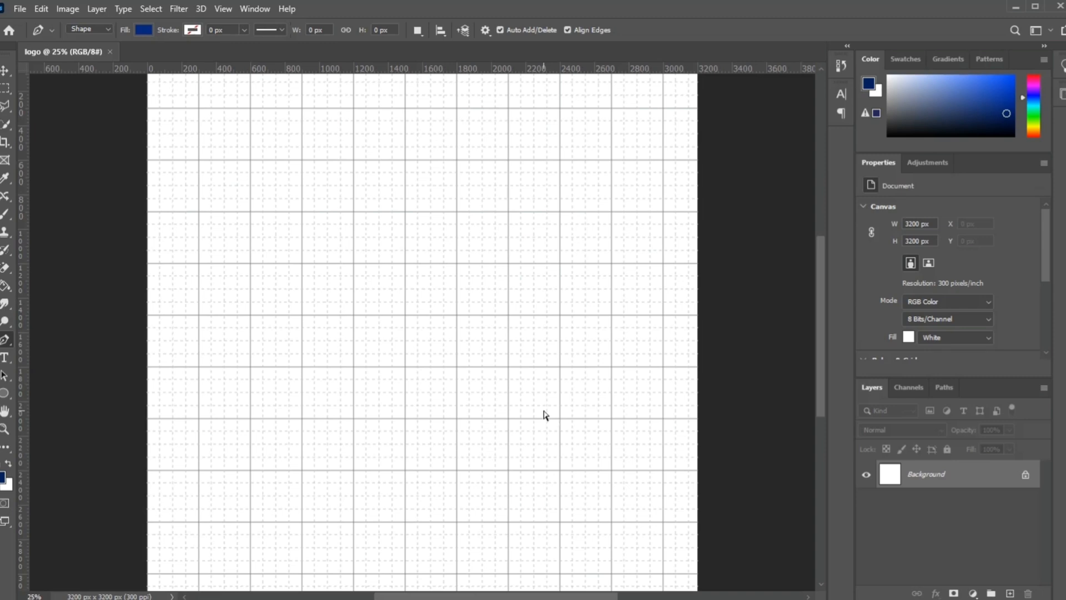
key("ctrl+plus")
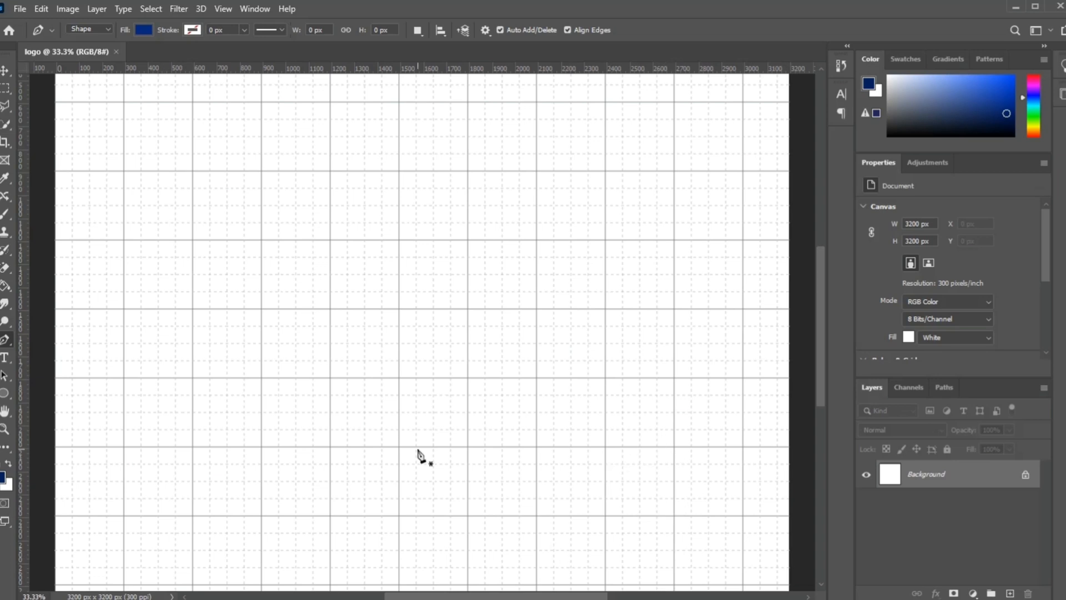
right_click(9, 342)
left_click(32, 340)
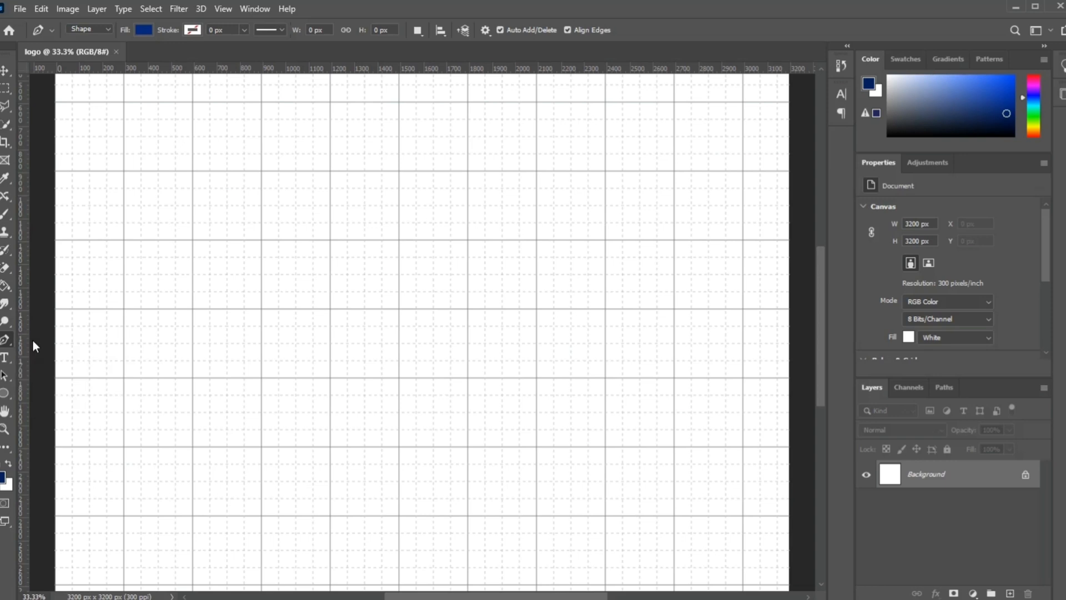
left_click(144, 31)
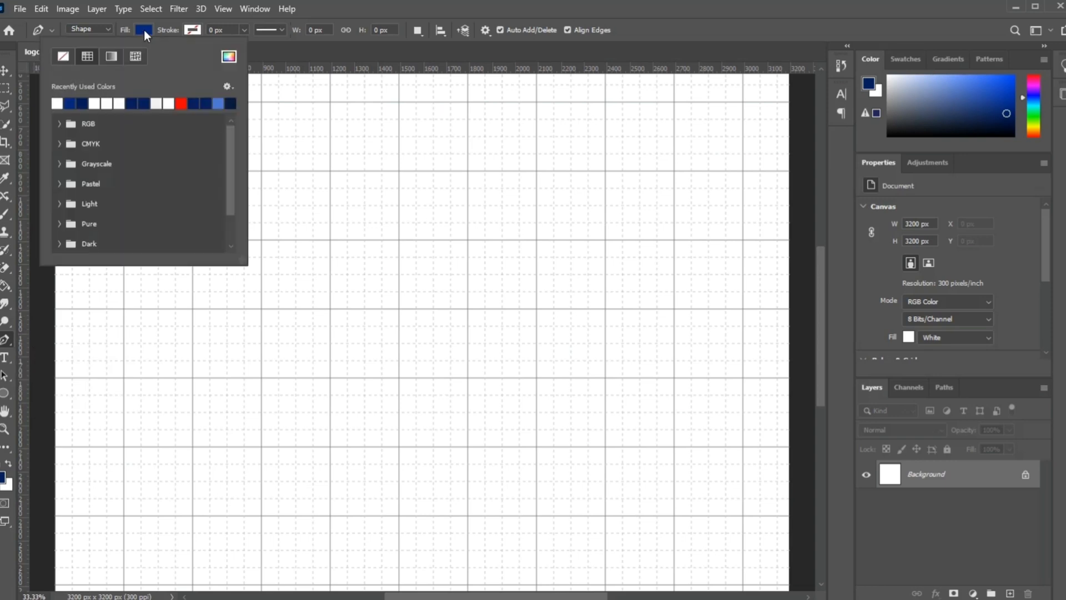
left_click(144, 30)
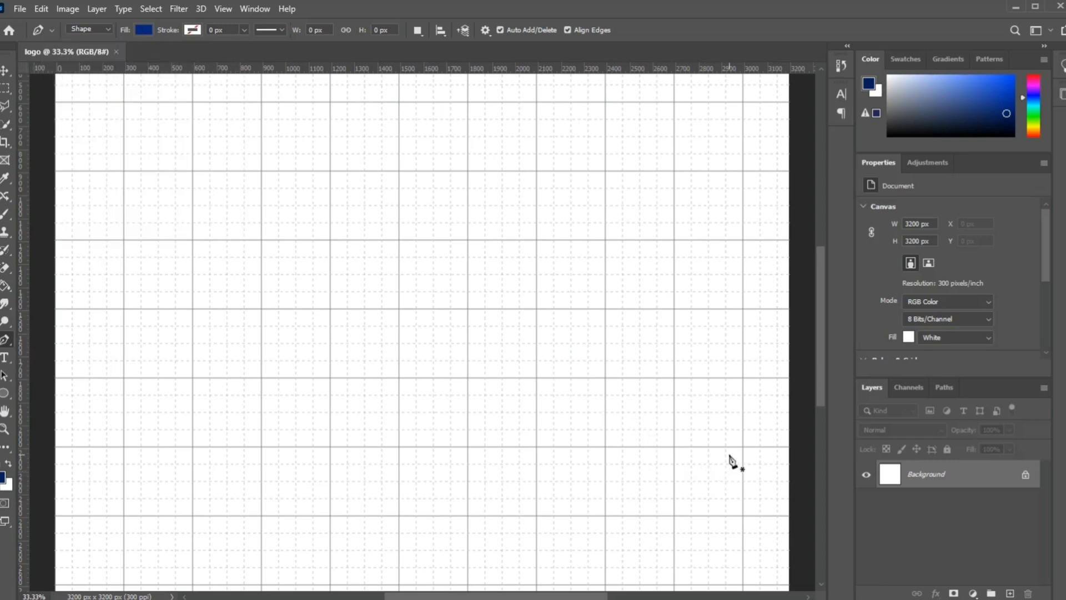
left_click(726, 515)
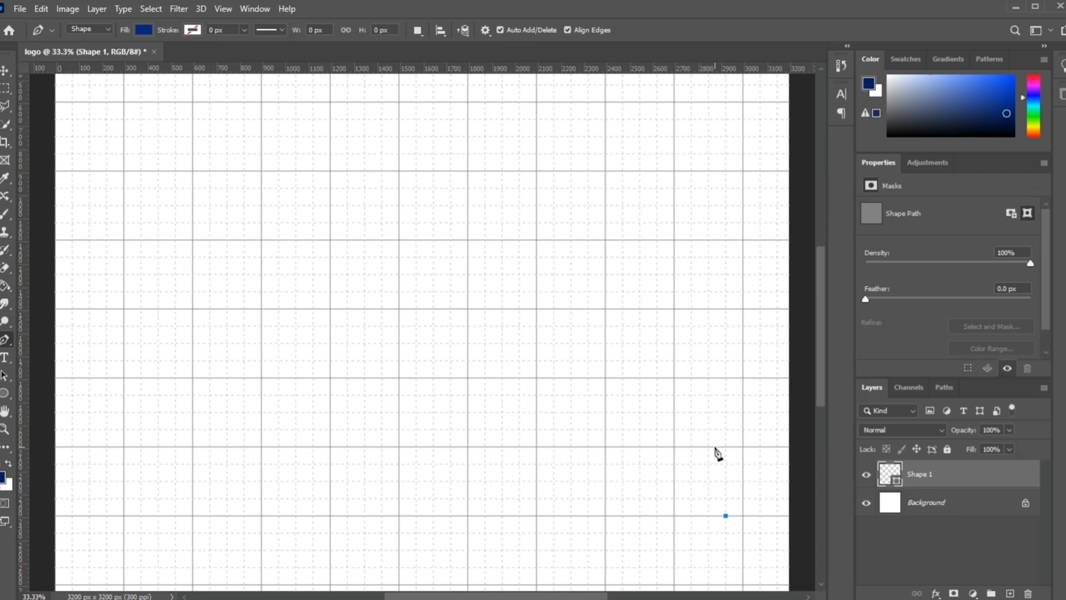
left_click_drag(715, 446, 699, 431)
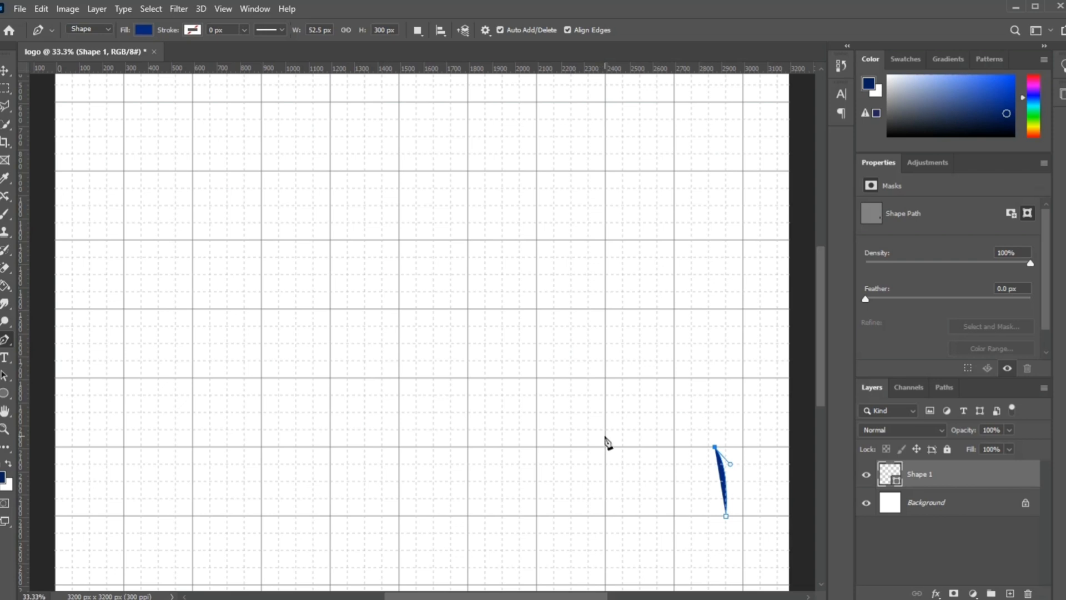
left_click(605, 436)
left_click_drag(605, 438, 588, 445)
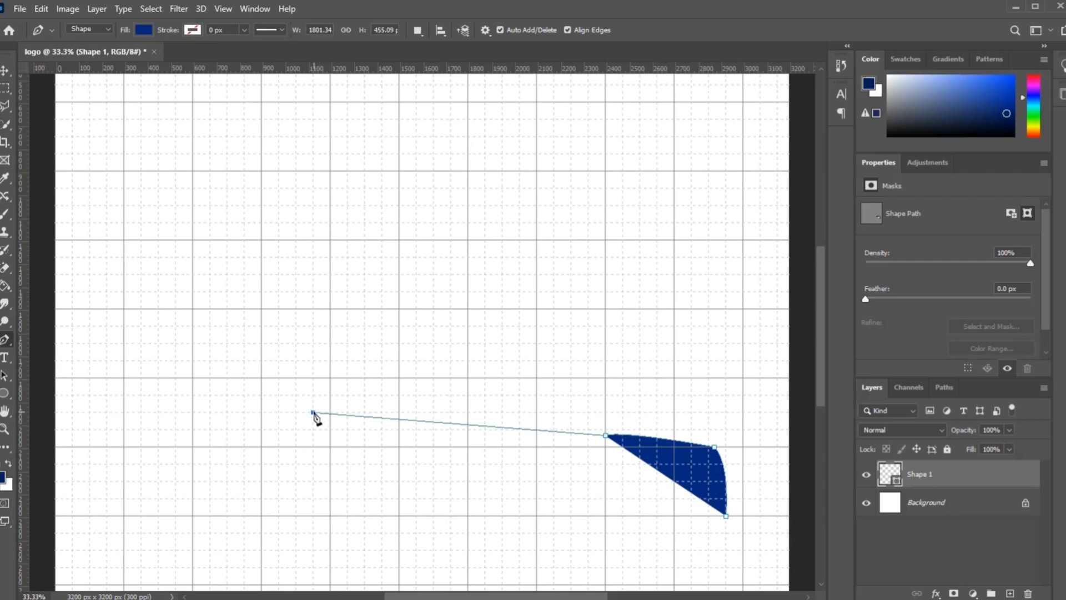
Step: Continue the car outline with a broad roof arc, a straight edge toward the left end and a rounded upper left corner
left_click_drag(313, 412, 117, 534)
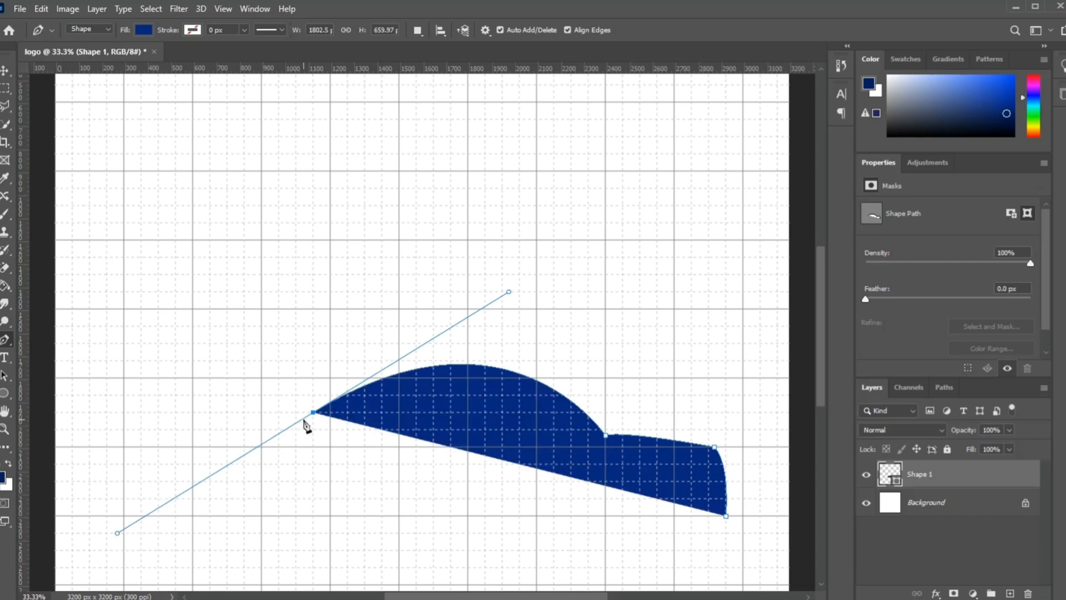
left_click(314, 413, "alt")
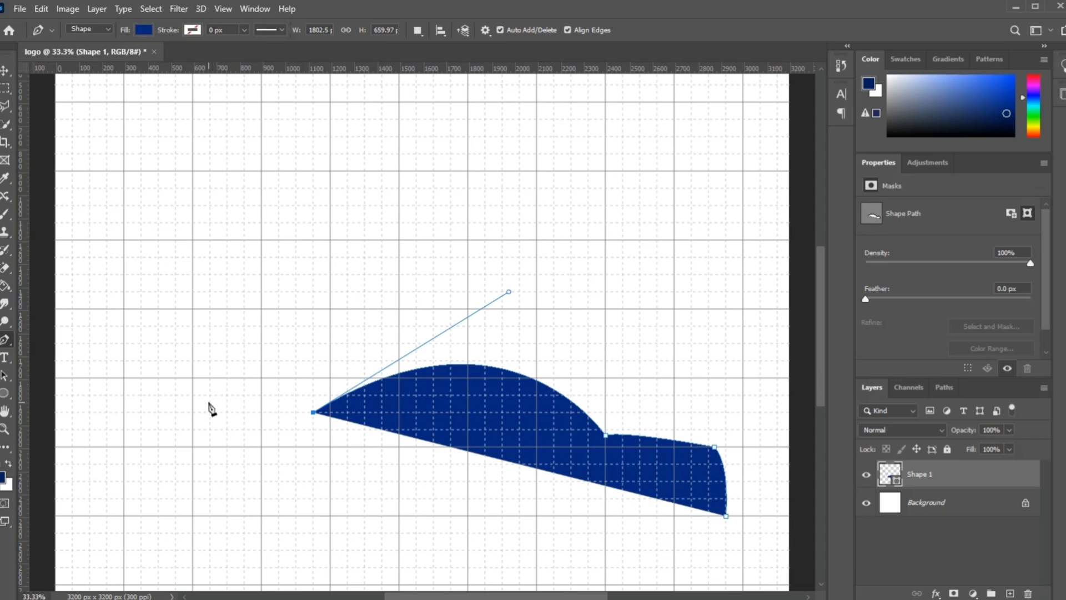
left_click(209, 402)
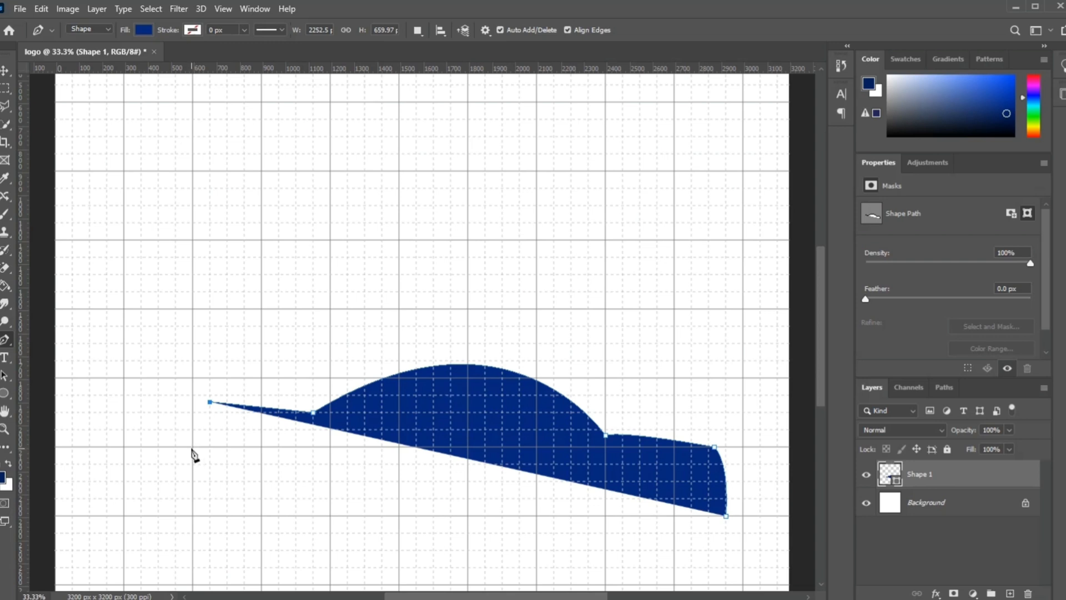
left_click(193, 447)
left_click_drag(193, 455, 190, 493)
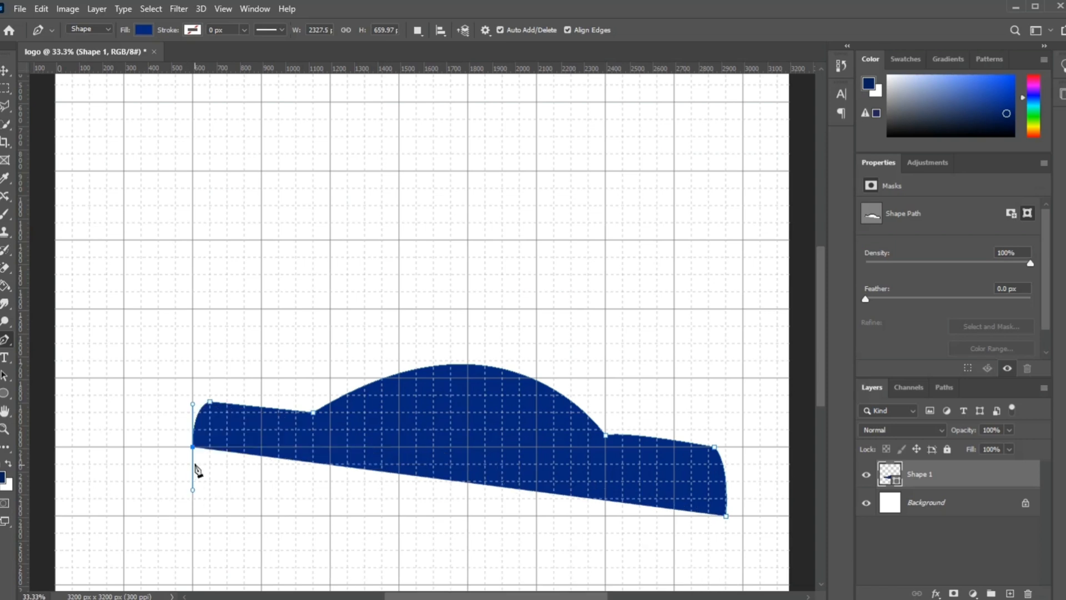
key("alt")
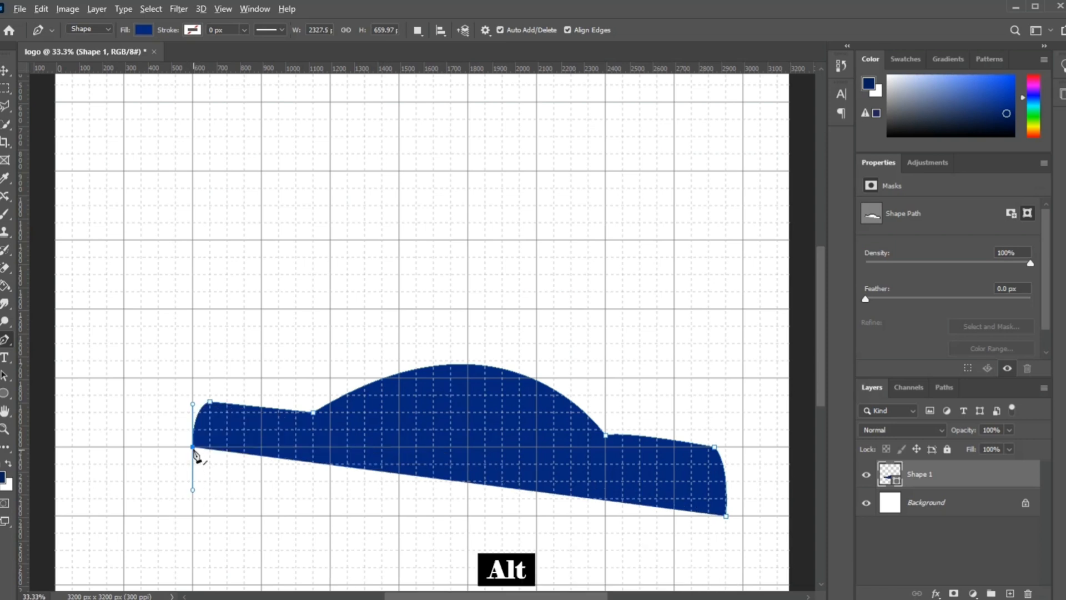
left_click(193, 448, "alt")
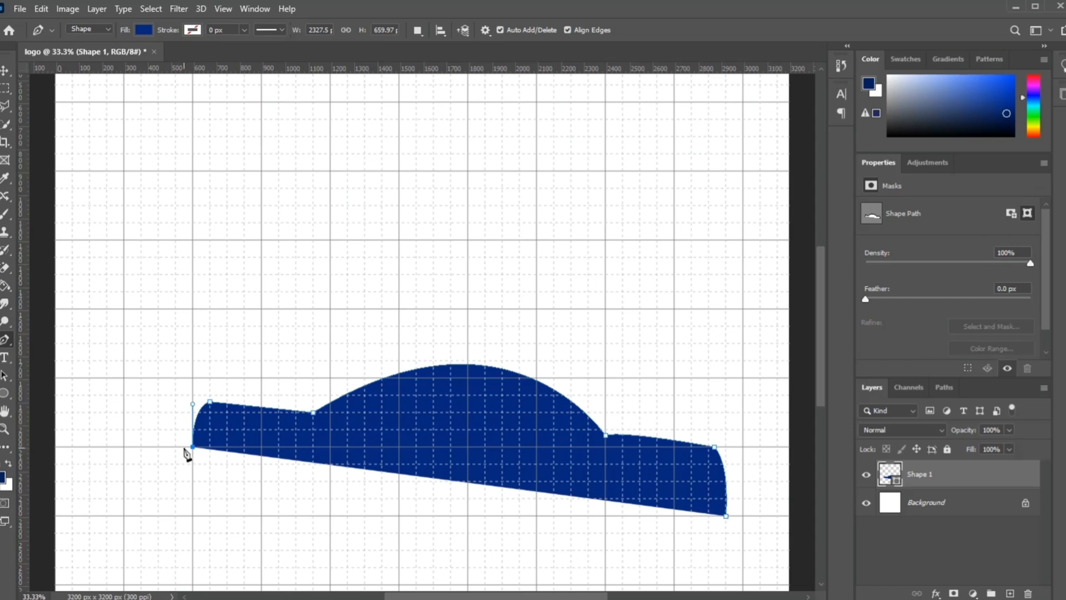
Step: Extend the outline's left end with a small outward bumper bulge that curves down and inward to a lower tip
left_click_drag(189, 447, 177, 440)
left_click_drag(173, 438, 171, 436)
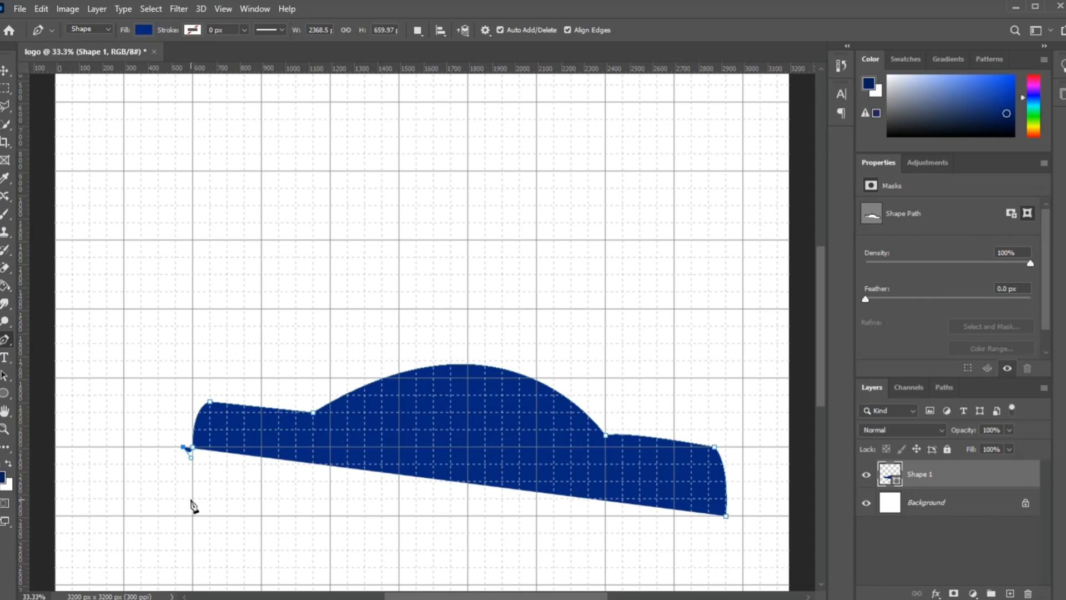
left_click_drag(191, 499, 218, 545)
left_click_drag(218, 543, 217, 543)
key("alt")
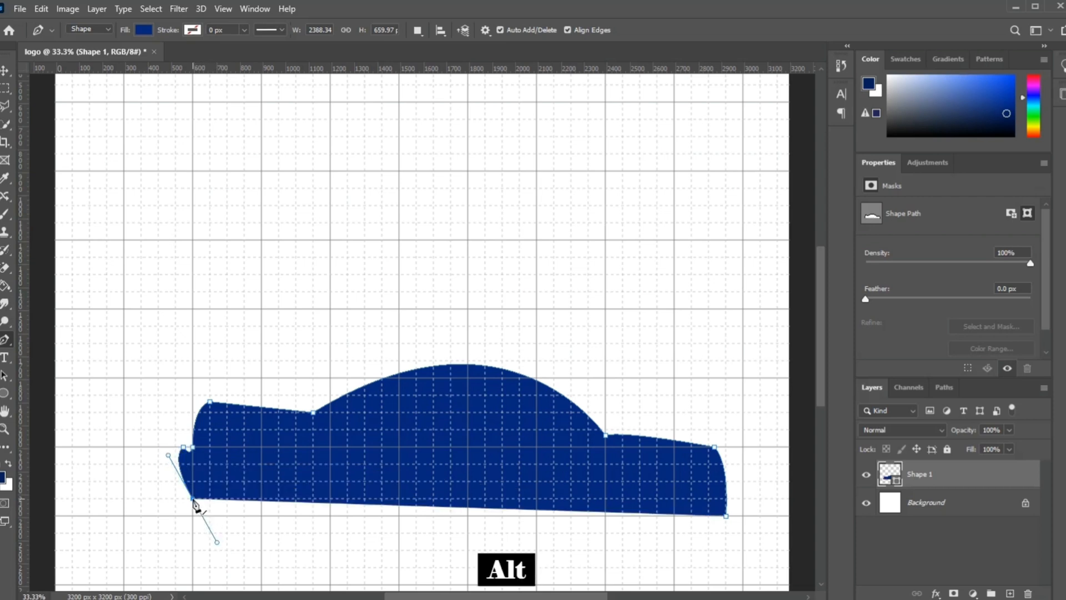
left_click(193, 500, "alt")
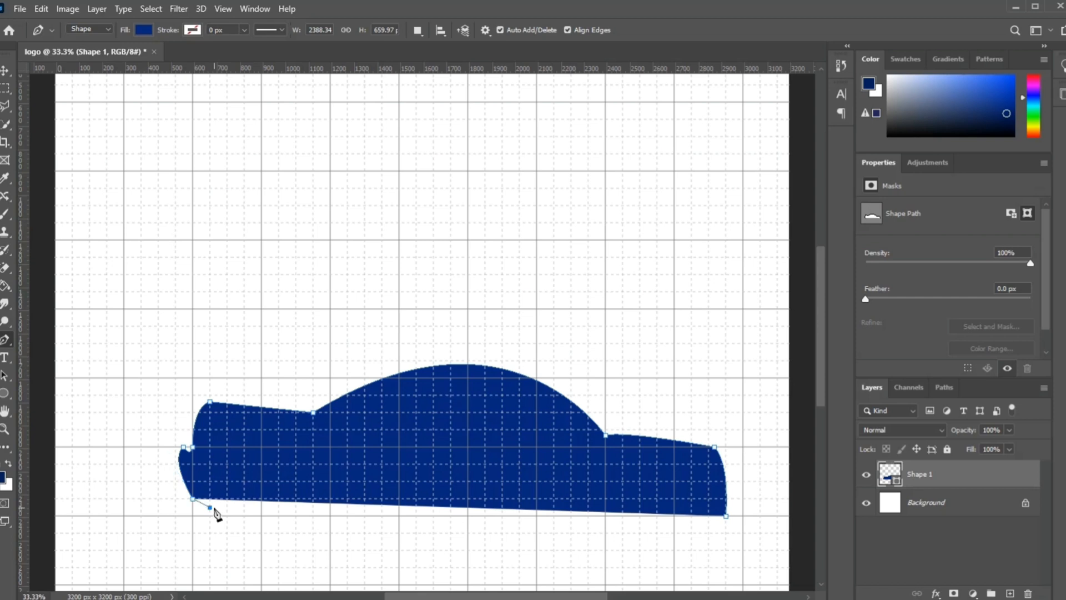
left_click(211, 506)
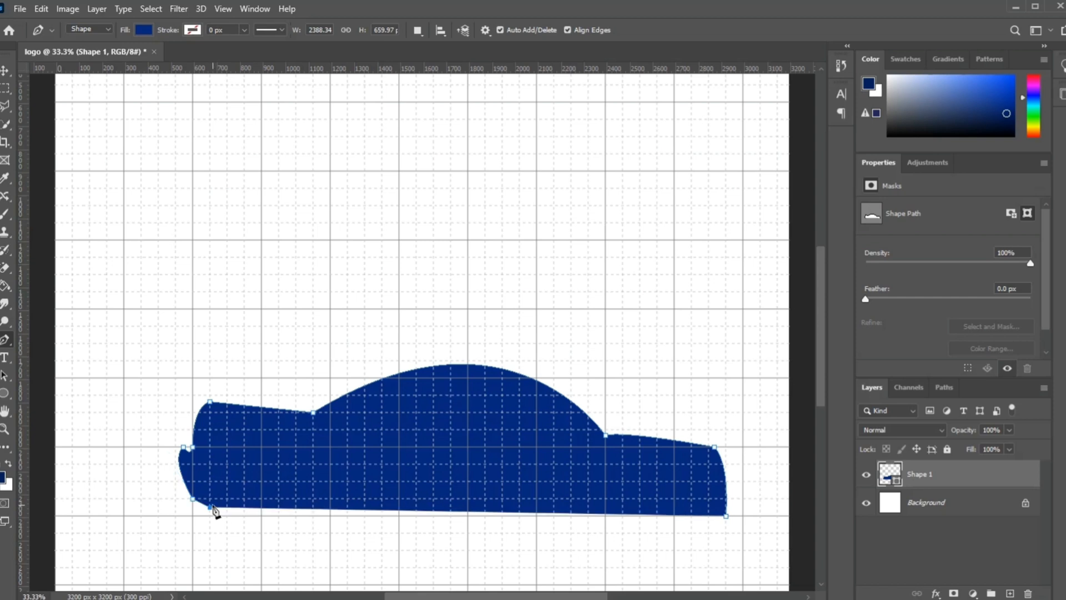
Step: Trace the inner edge back up the car's left end and along beneath the upper edge to the roof's left base
left_click(201, 454)
left_click_drag(202, 456, 227, 460)
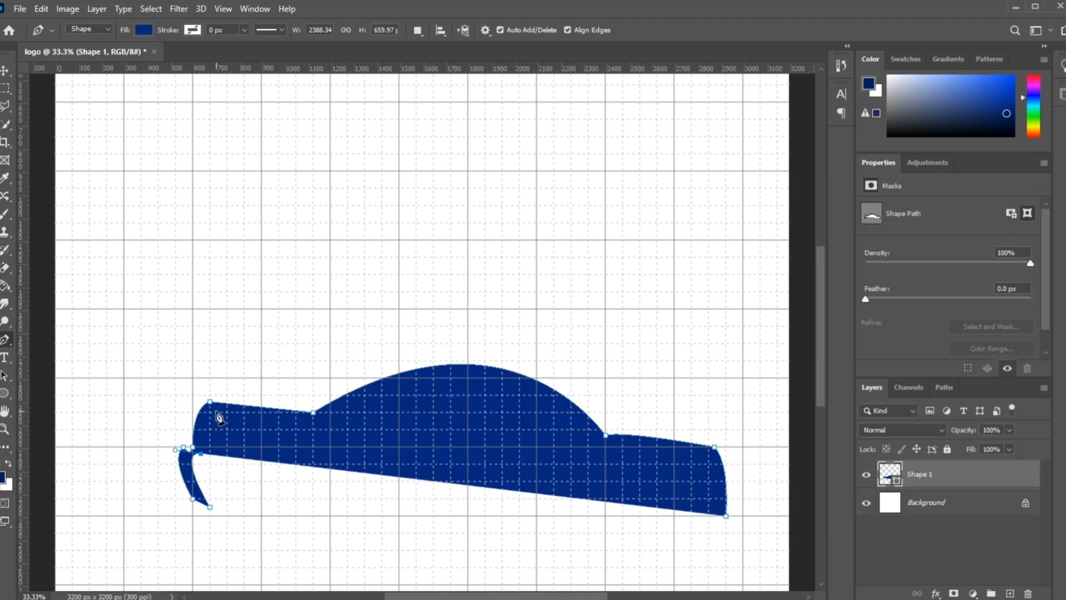
left_click_drag(215, 412, 228, 413)
left_click_drag(227, 412, 234, 405)
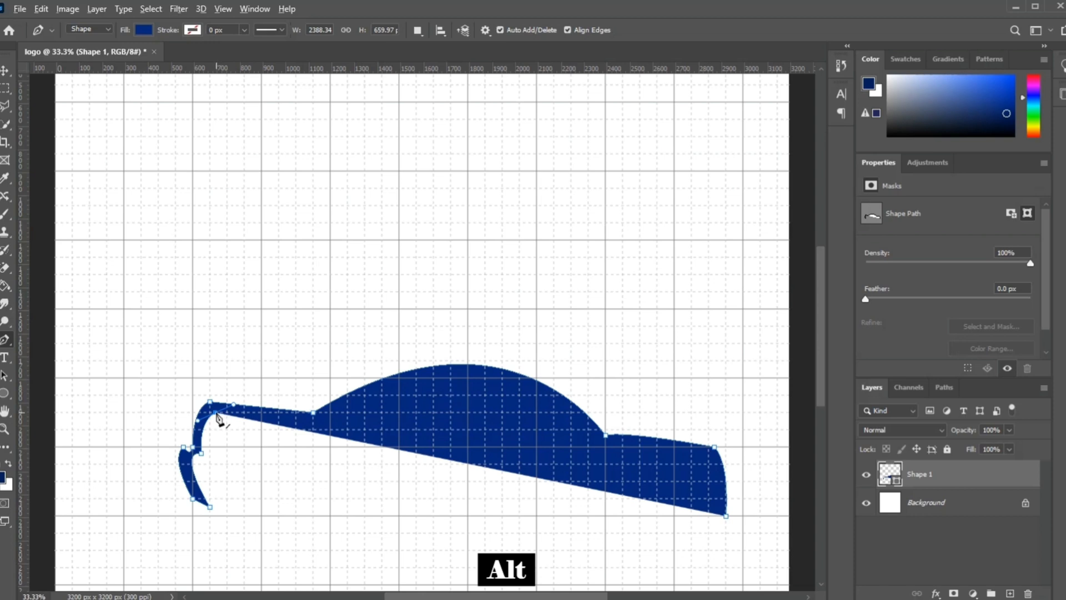
left_click(216, 412, "alt")
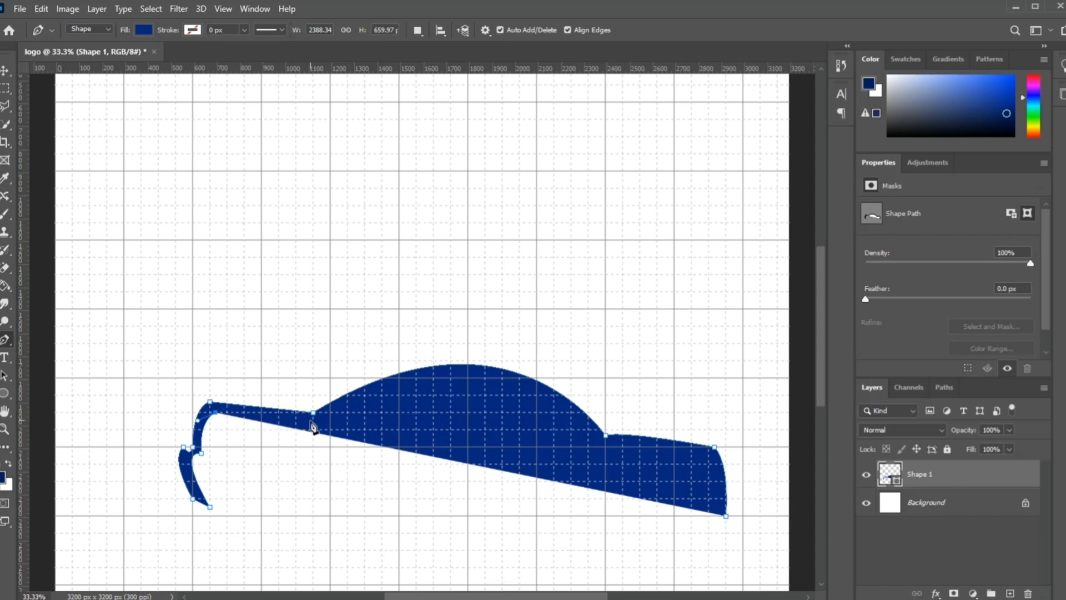
mouse_move(313, 422)
left_mouse_down()
mouse_move(354, 426)
mouse_move(321, 424)
left_mouse_up()
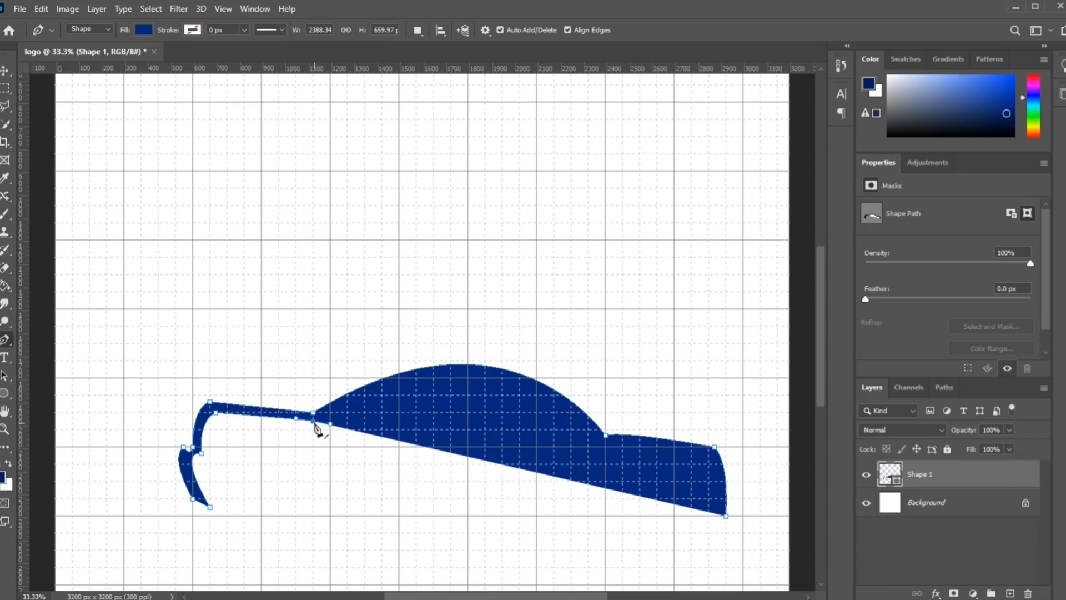
key("alt")
left_click(312, 424, "alt")
Step: Trace the inner edge under the roof arc and along the right end, closing the car outline at its starting point
left_click_drag(603, 444, 714, 573)
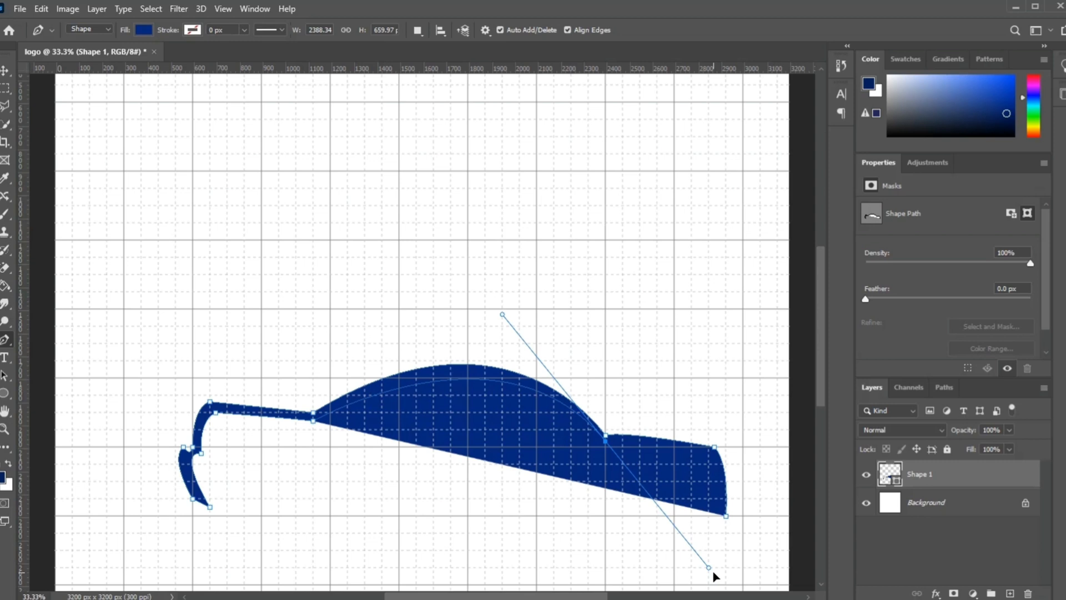
left_click_drag(714, 573, 713, 572)
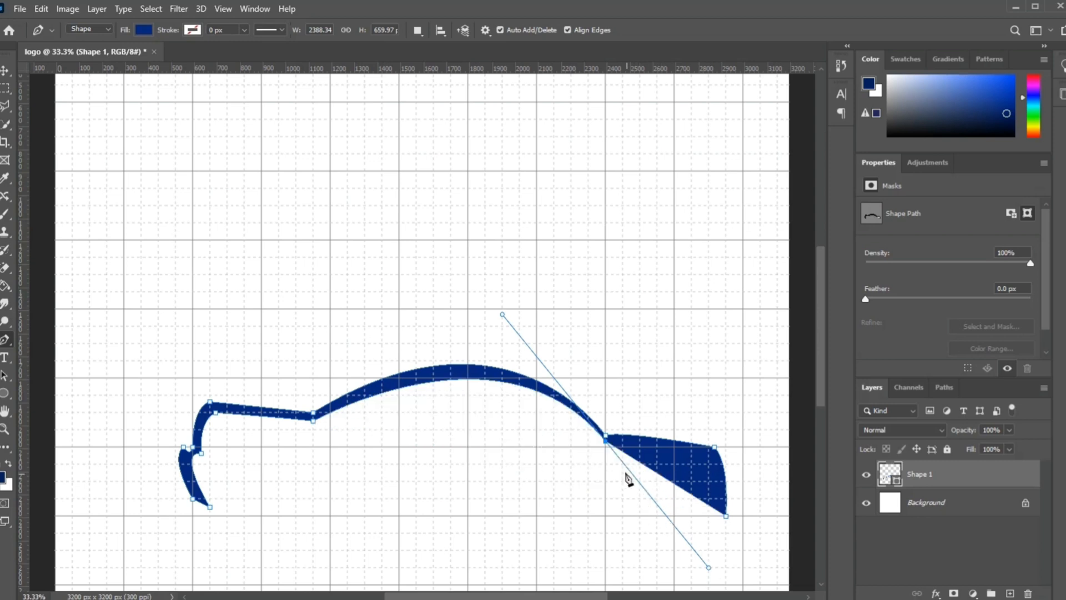
left_click(606, 442)
left_click_drag(709, 458, 743, 476)
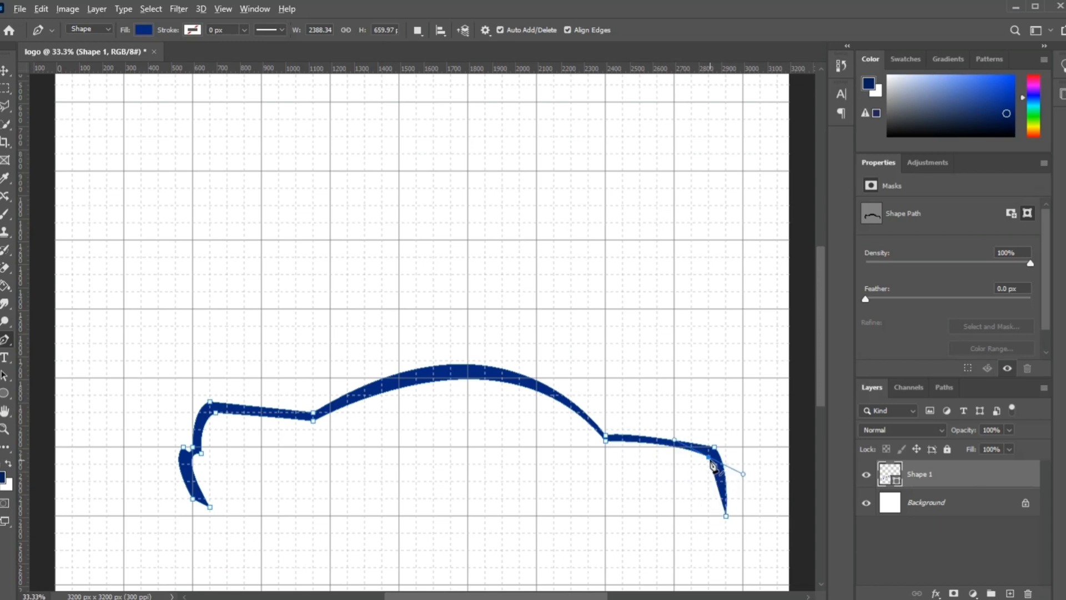
key("alt")
left_click(726, 517)
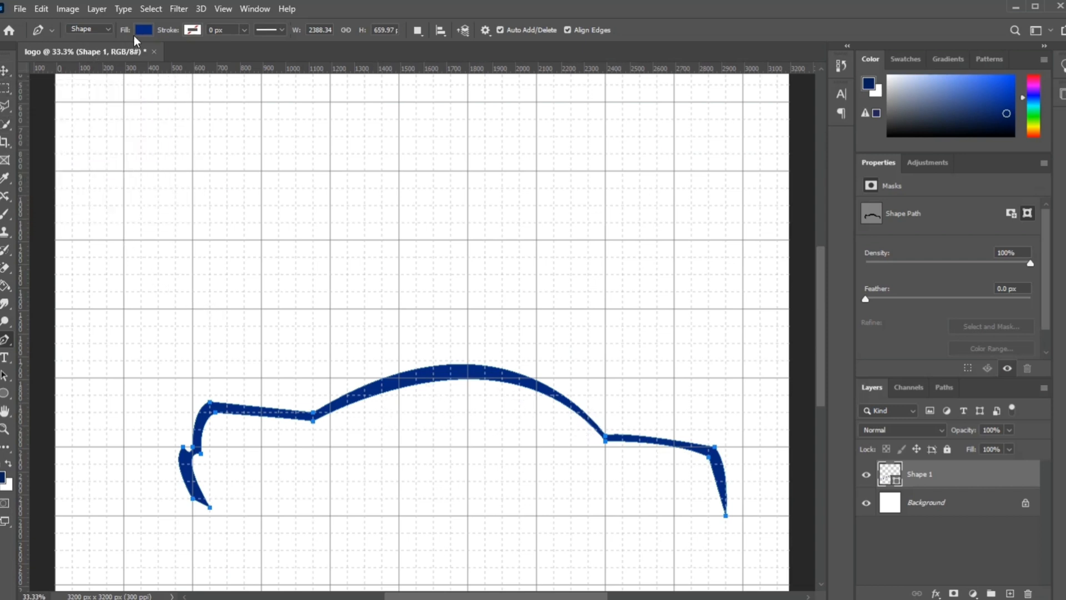
Step: Draw a separate thin curved window accent, about 375 x 225 px, inside the right side of the roof arc
left_click(5, 340)
left_click(588, 449)
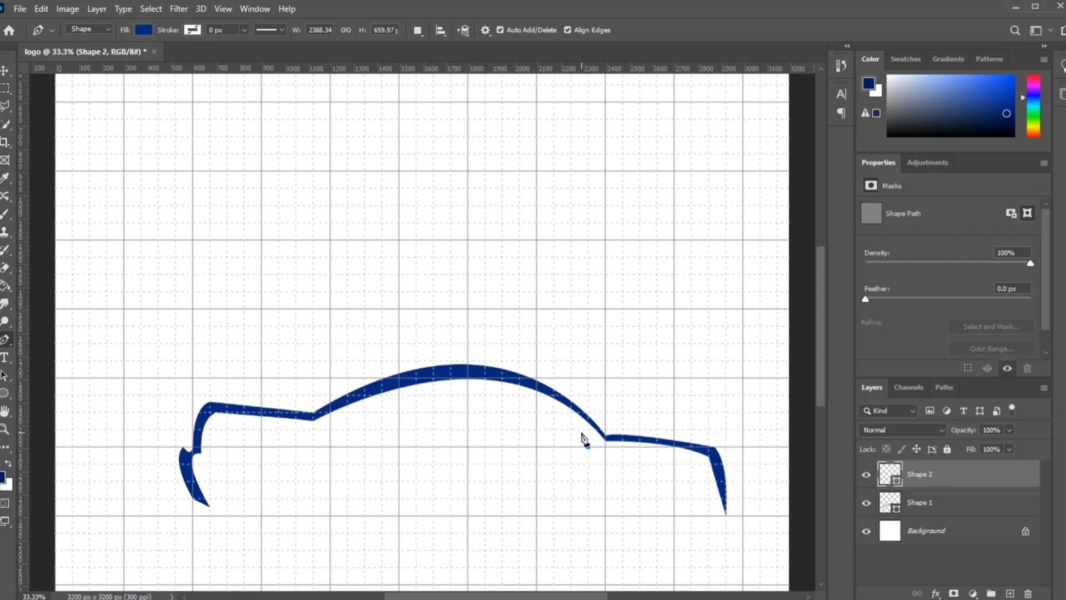
left_click_drag(587, 445, 581, 430)
left_click_drag(502, 395, 453, 390)
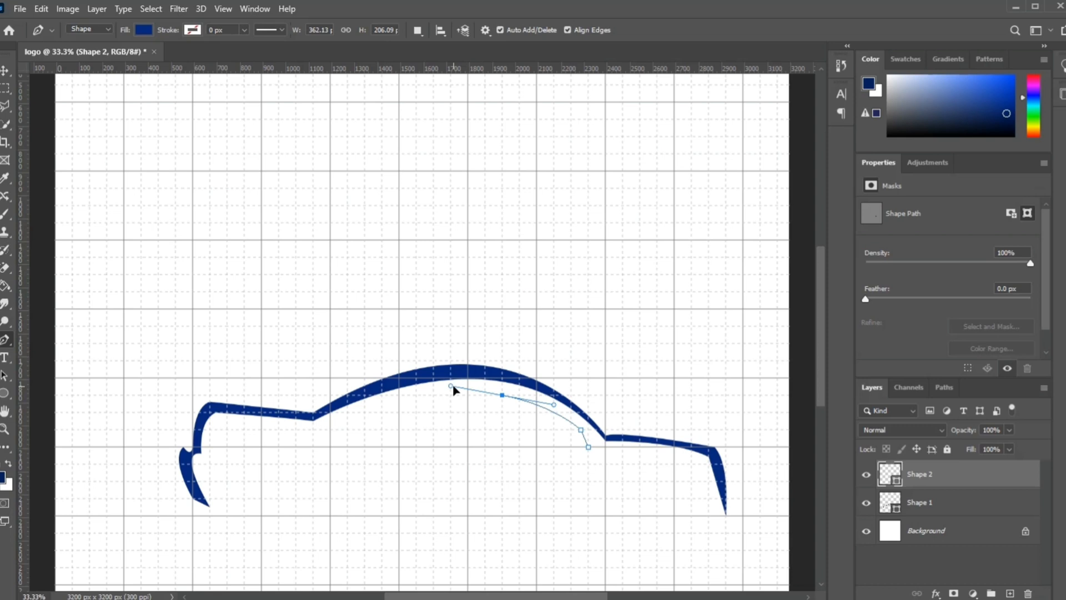
left_click_drag(453, 390, 454, 391)
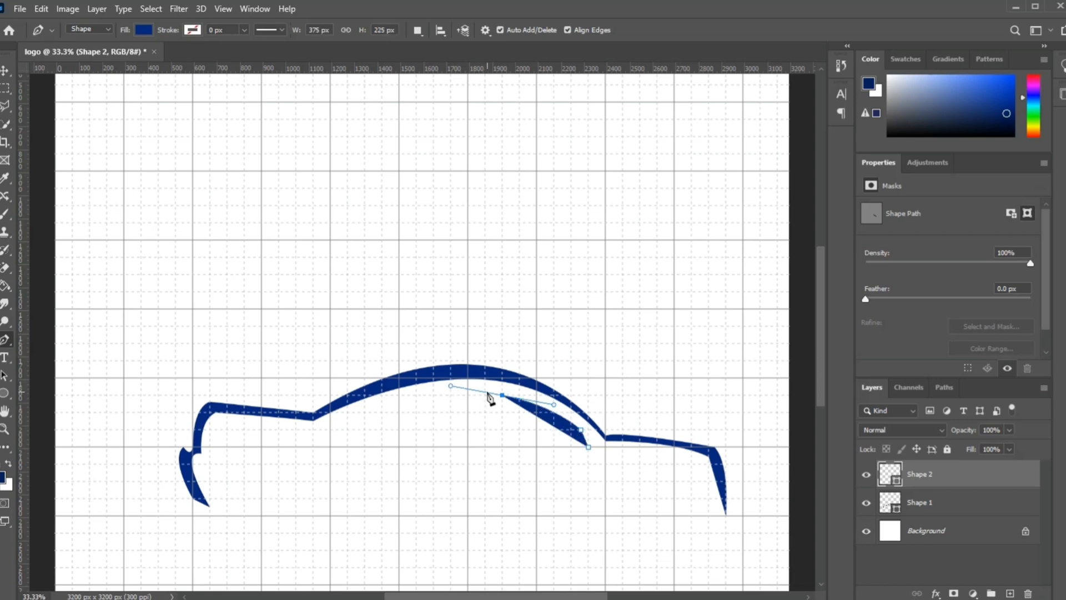
key("alt")
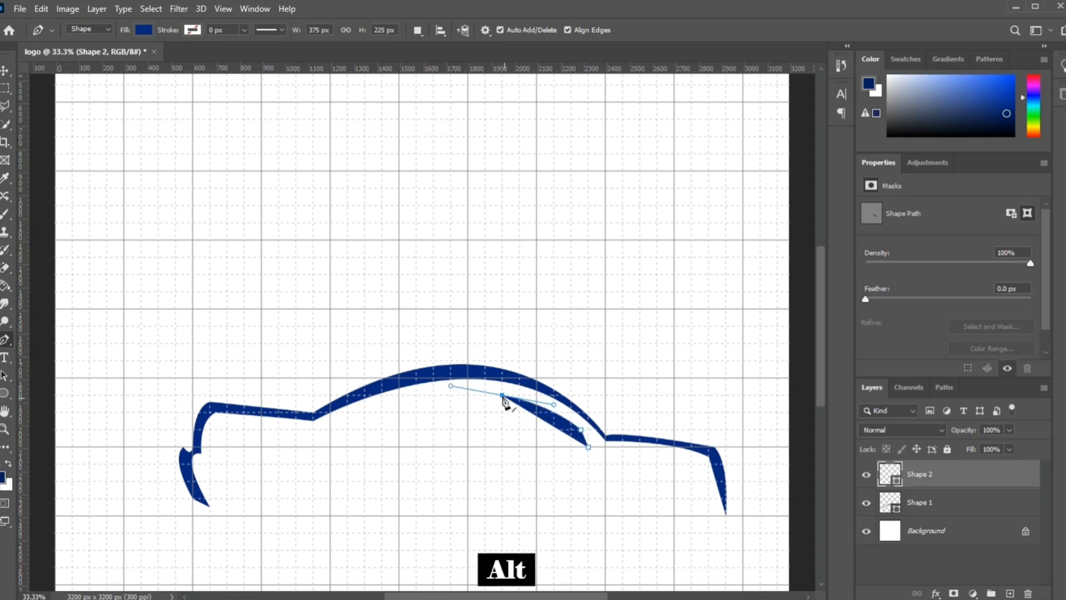
left_click(503, 396, "alt")
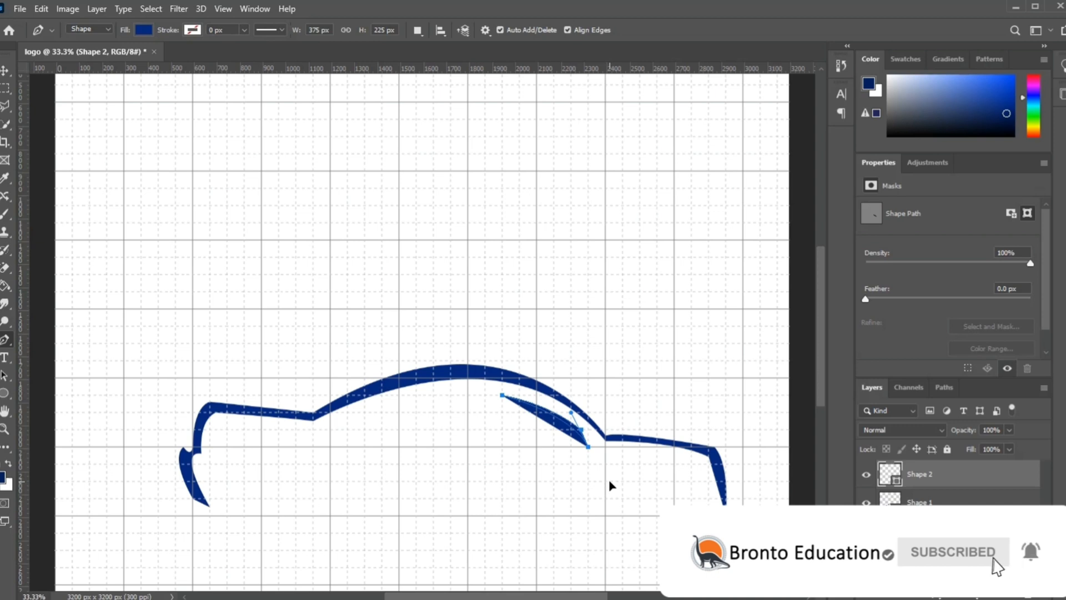
left_click_drag(609, 481, 612, 481)
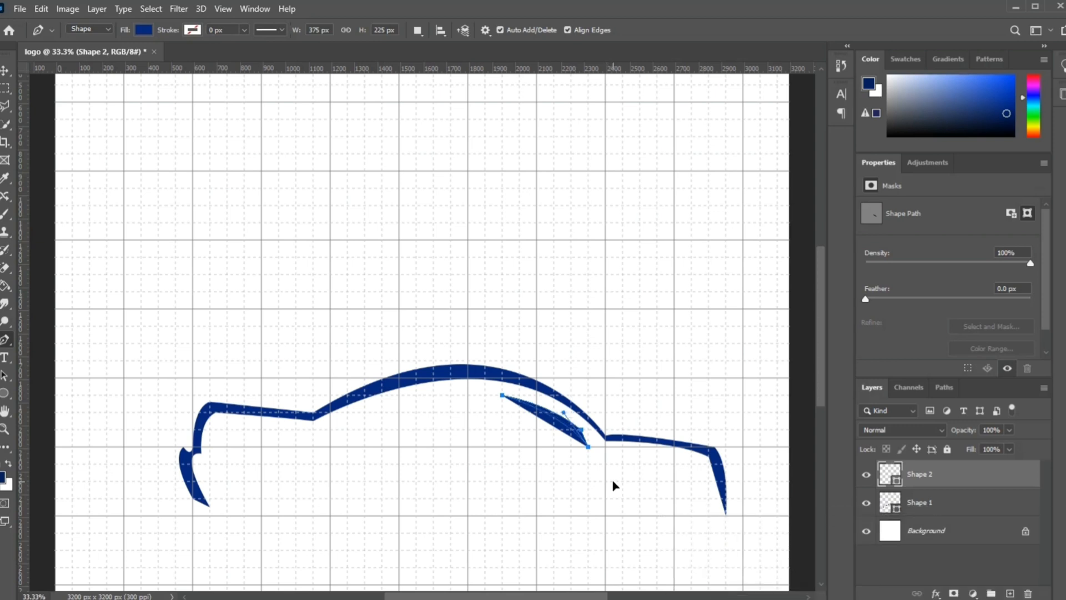
left_click_drag(610, 479, 612, 488)
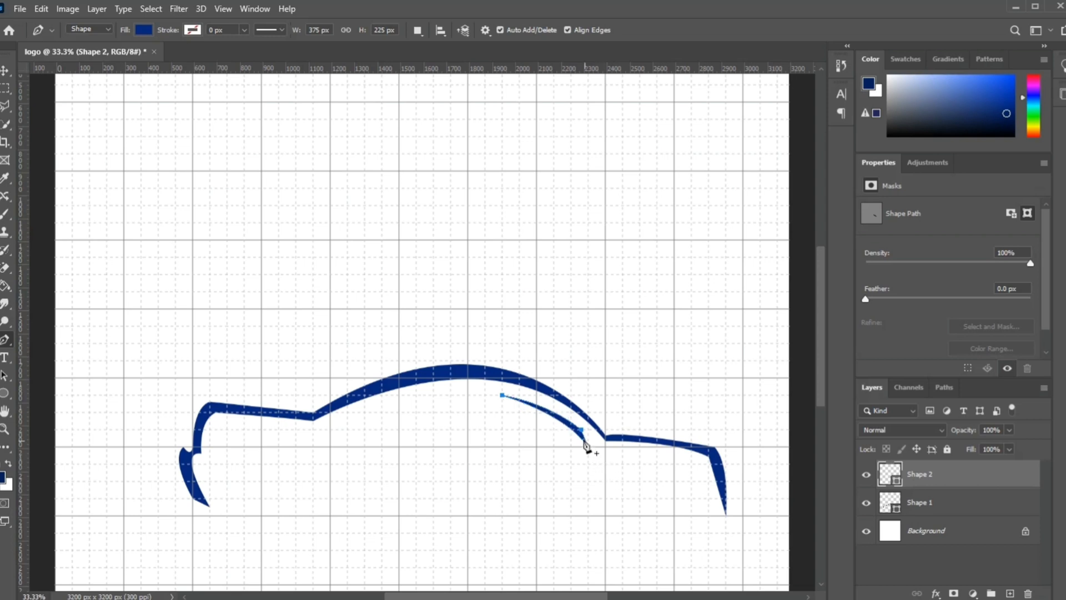
Step: Change the curved window accent's fill to a medium blue
left_click(146, 30)
left_click(217, 103)
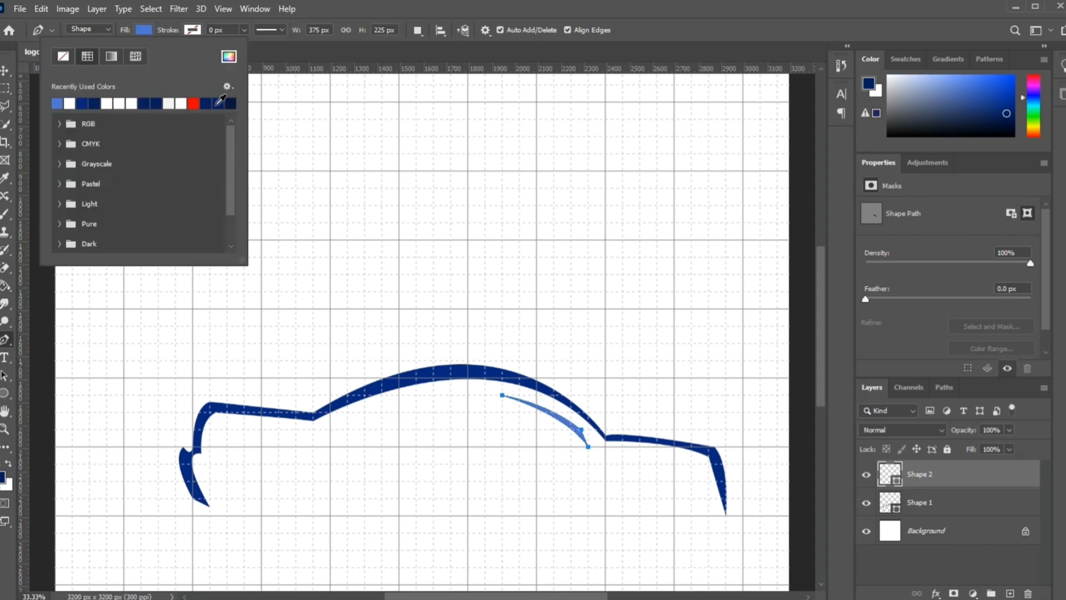
left_click(340, 12)
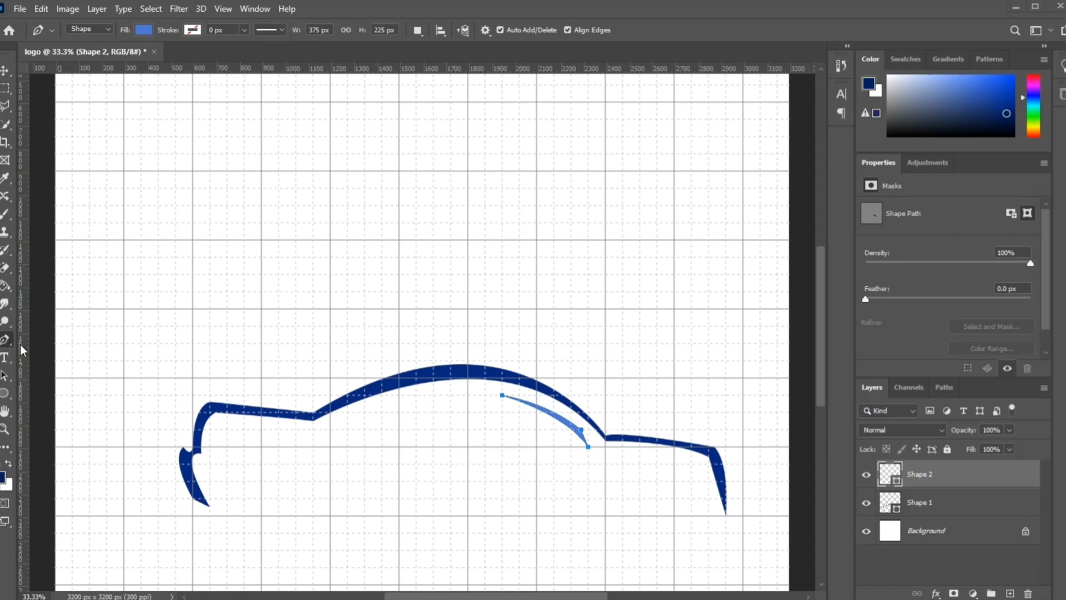
Step: Draw a long thin tapered window-line shape, about 1050 x 75 px, beneath the roof arc, narrowing to a point at its right end
left_click(543, 446)
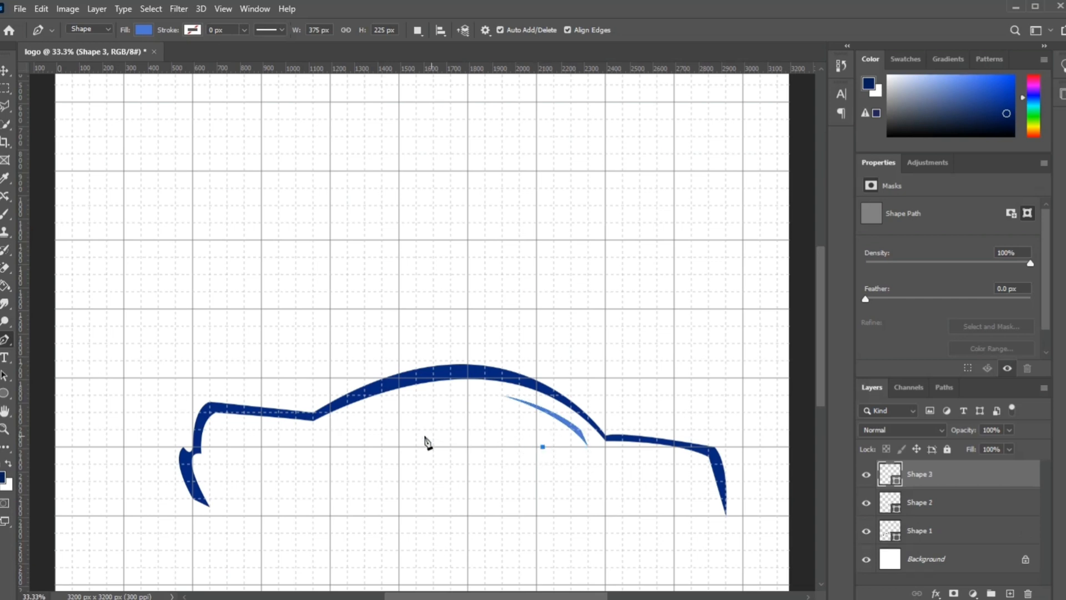
left_click(314, 429)
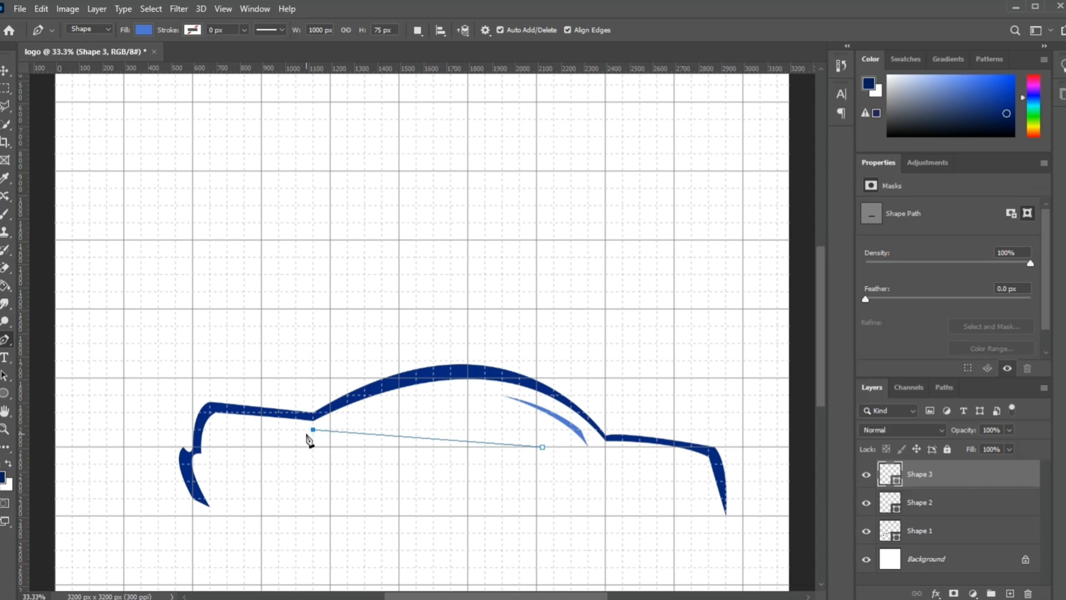
left_click(305, 430)
left_click(303, 436)
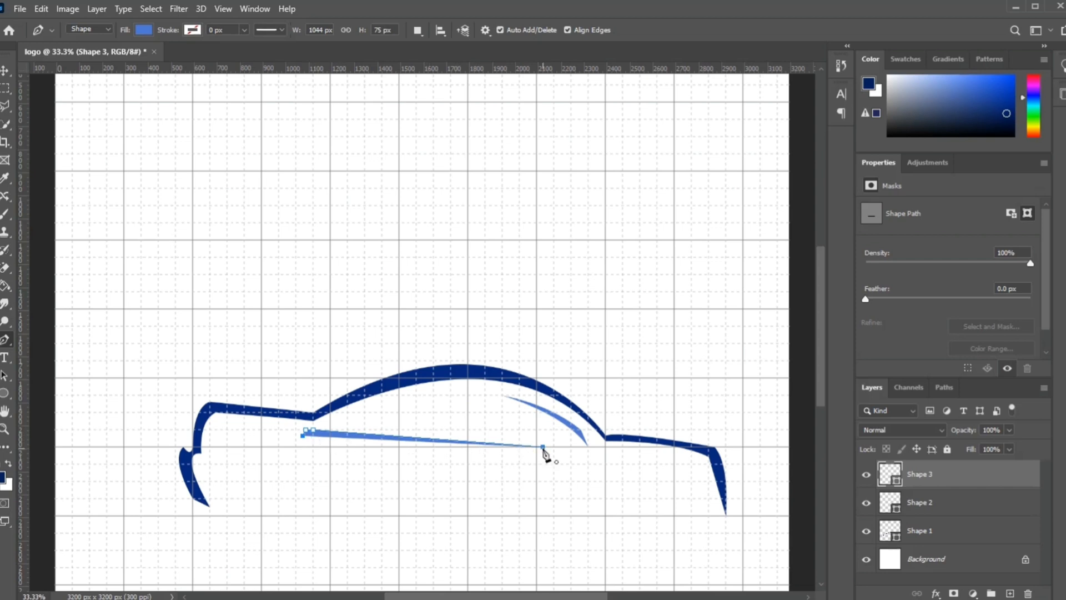
mouse_move(543, 448)
left_mouse_down()
mouse_move(555, 462)
mouse_move(555, 444)
left_mouse_up()
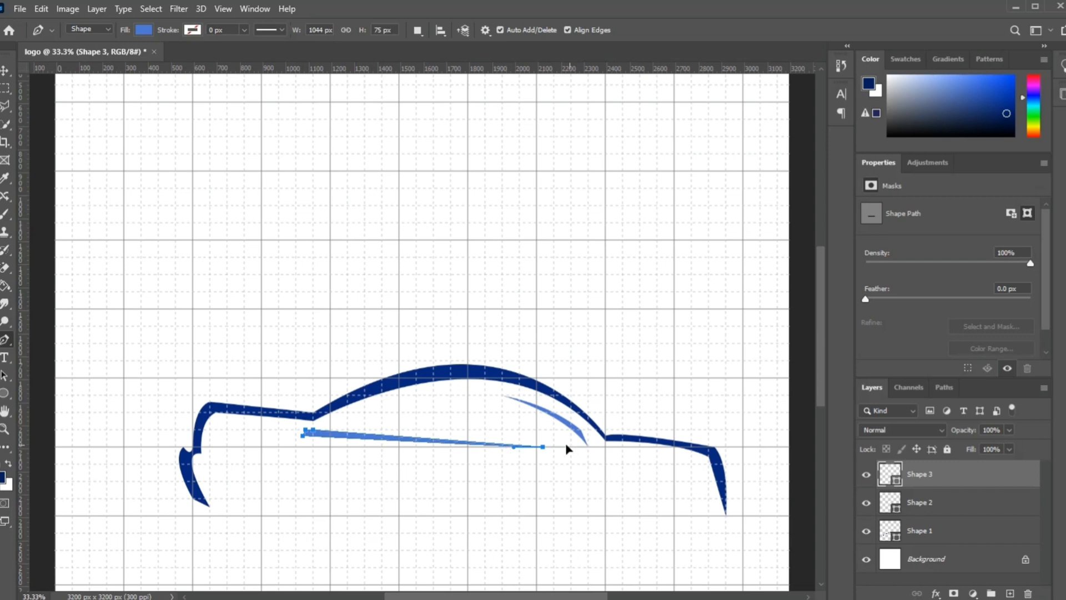
left_click_drag(545, 442, 541, 442)
left_click_drag(523, 443, 524, 442)
Step: Set the tapered window-line shape's fill colour to light blue 9dbbff
left_click(144, 29)
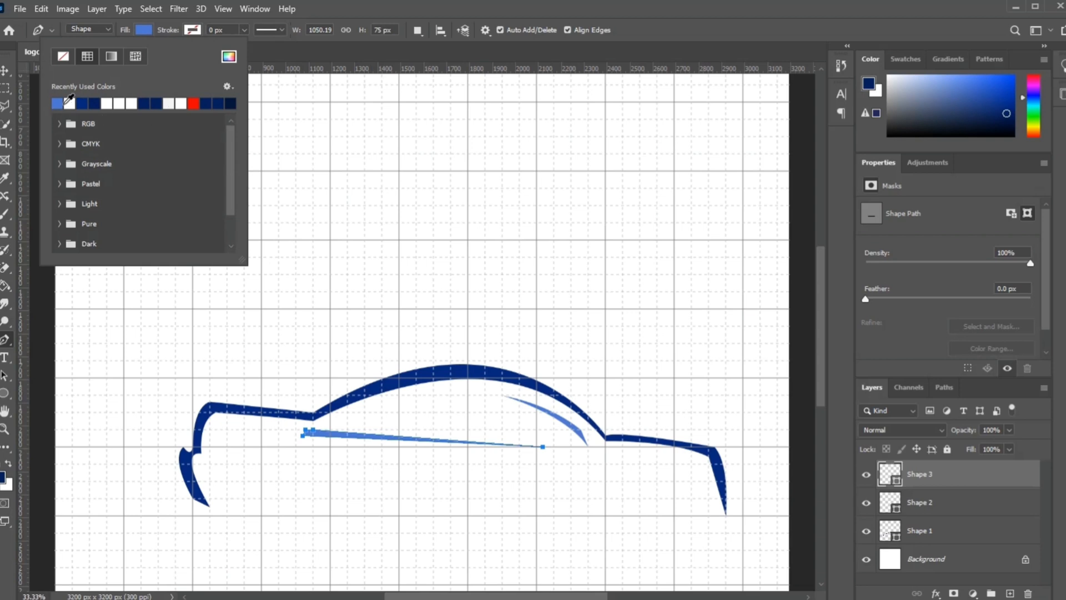
left_click(229, 56)
type("84a9fb")
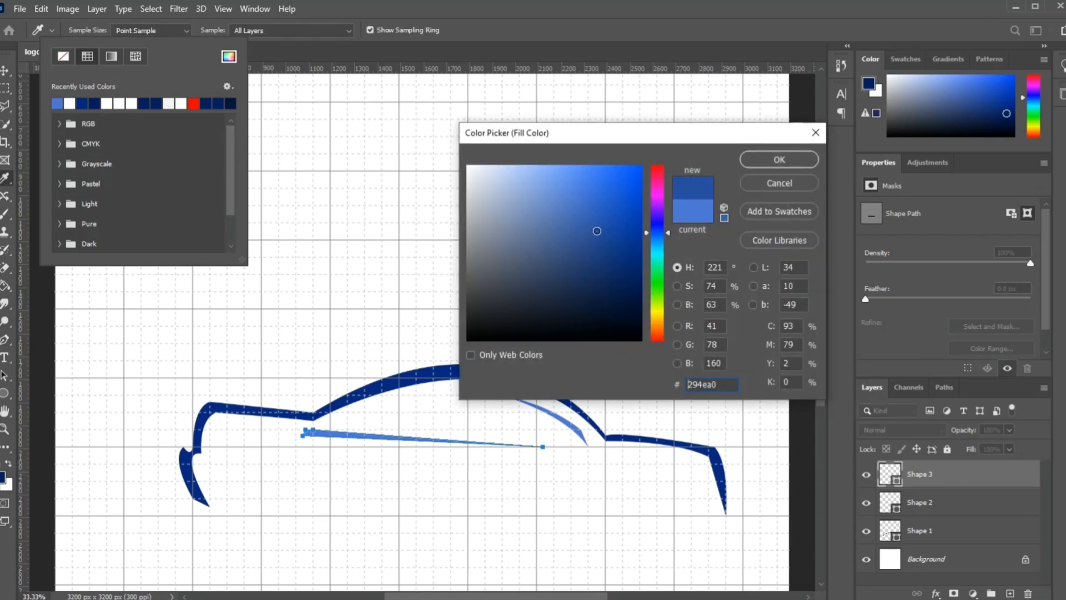
left_click_drag(549, 167, 534, 166)
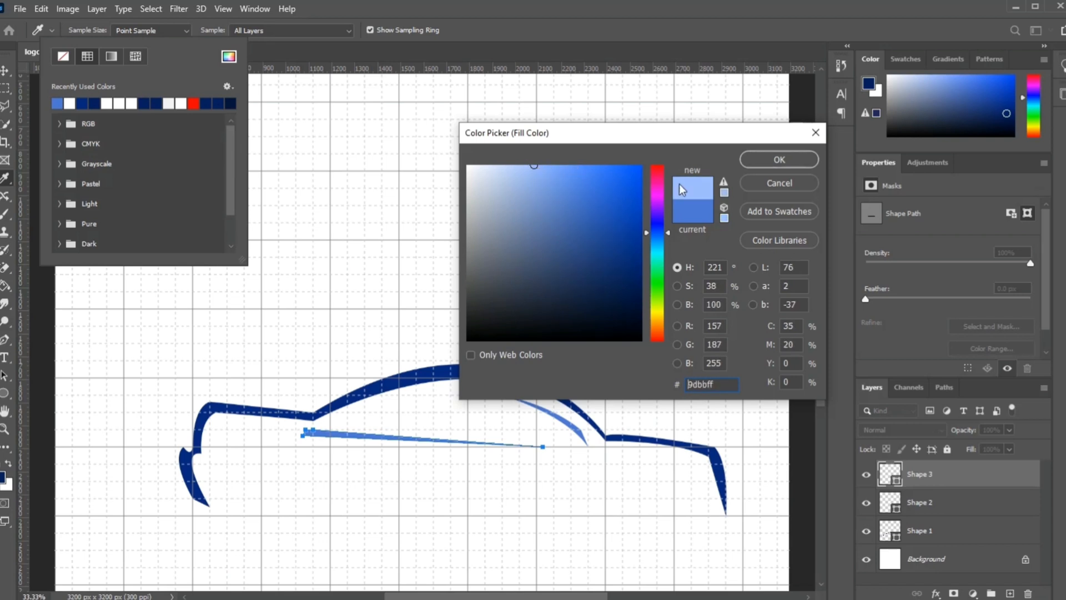
left_click(759, 161)
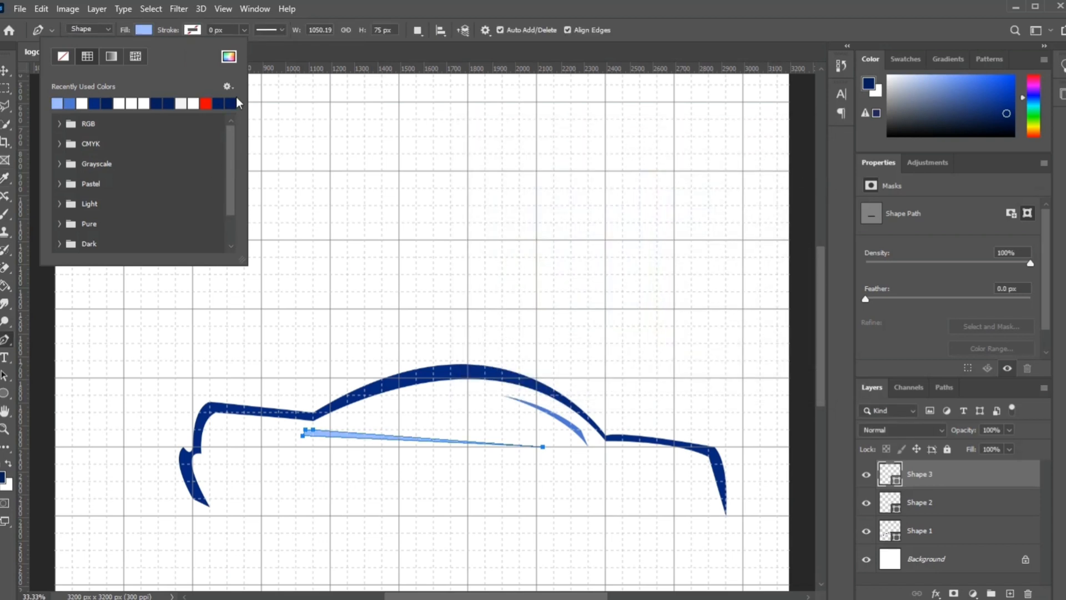
Step: Draw a long tapered stripe, about 2475 x 176 px, beneath the car outline, narrowing to a point at its left end
left_click(506, 16)
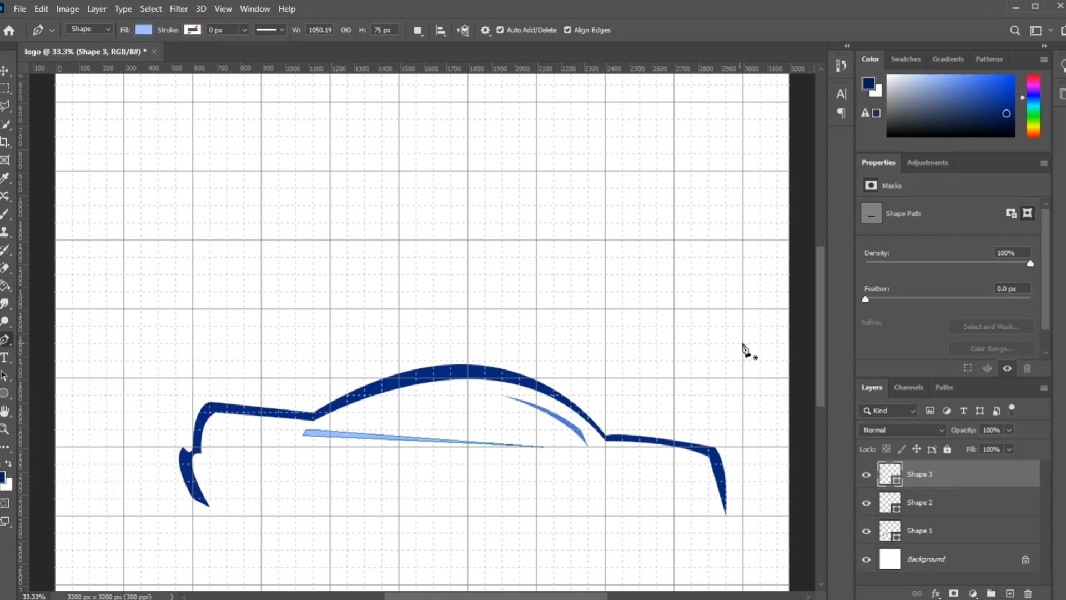
scroll(821, 361, "down", 3)
scroll(828, 417, "down", 5)
scroll(825, 418, "up", 3)
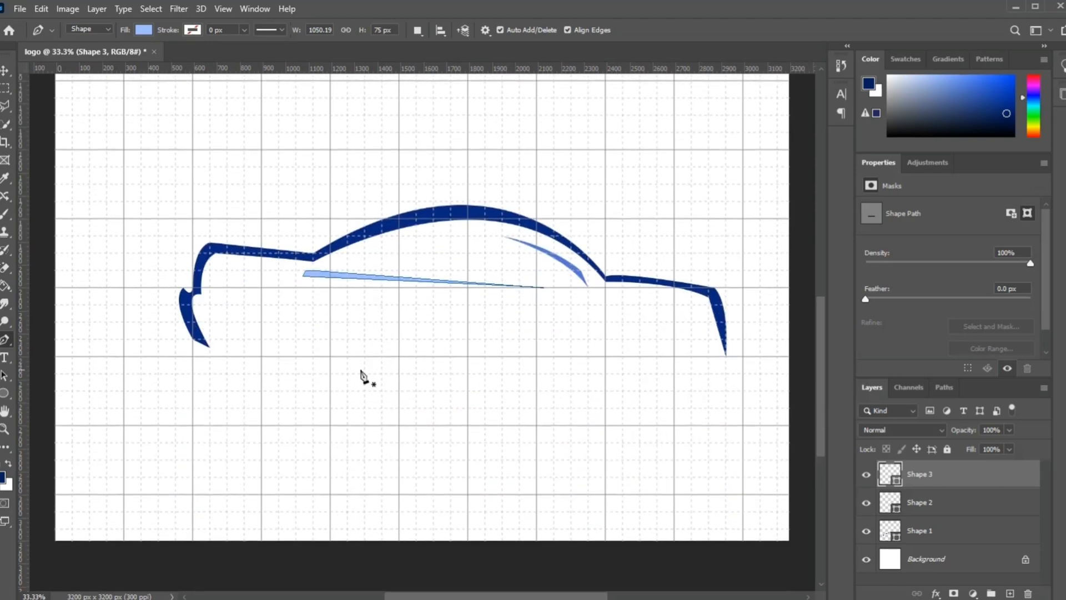
left_click(743, 374)
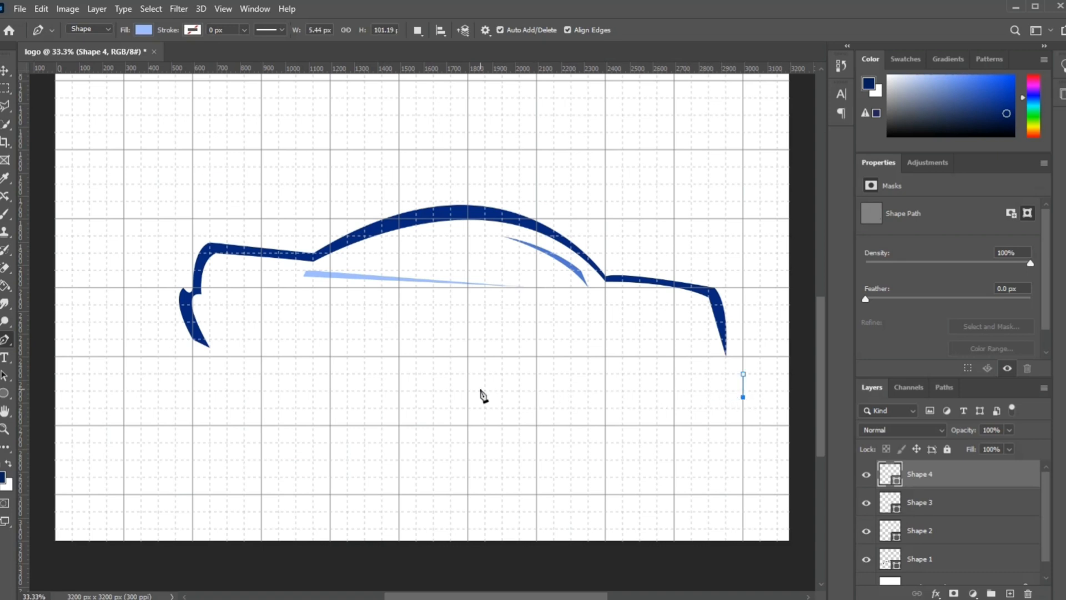
left_click(175, 357)
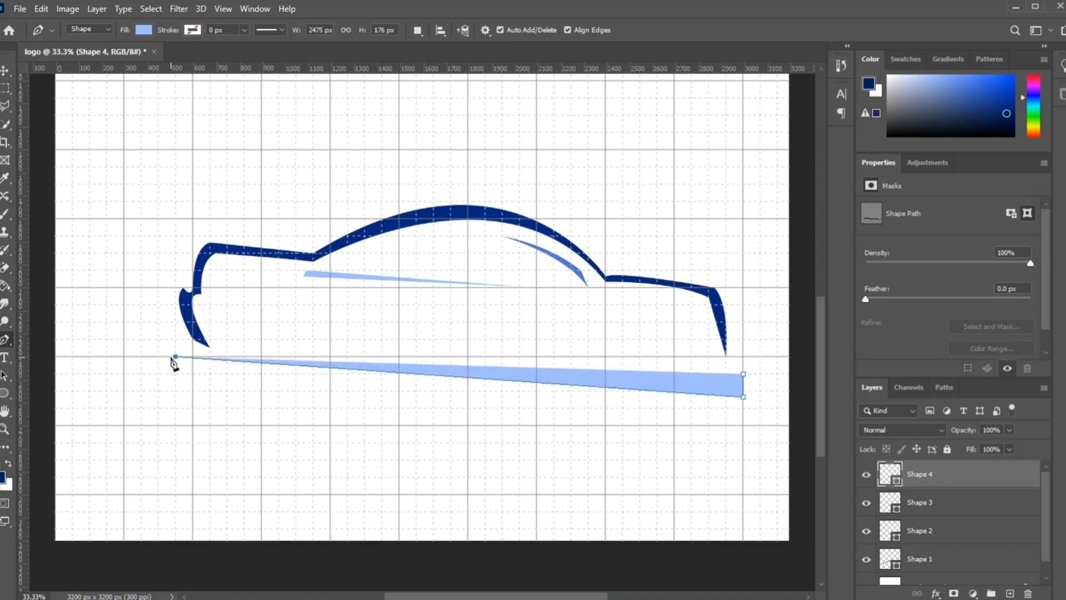
left_click(744, 375)
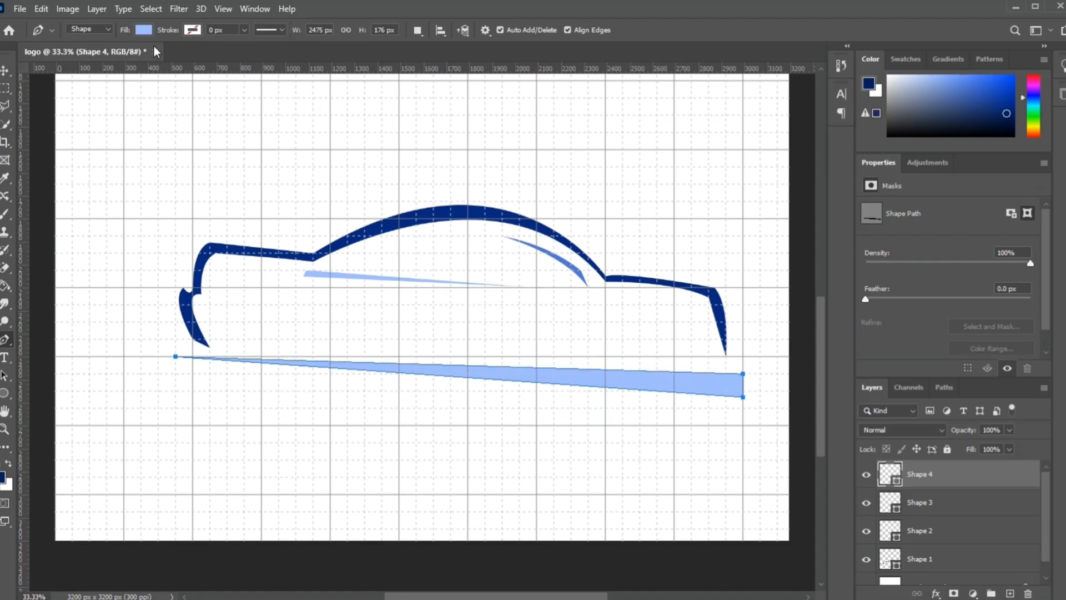
Step: Set the long tapered stripe's fill colour to red
left_click(149, 30)
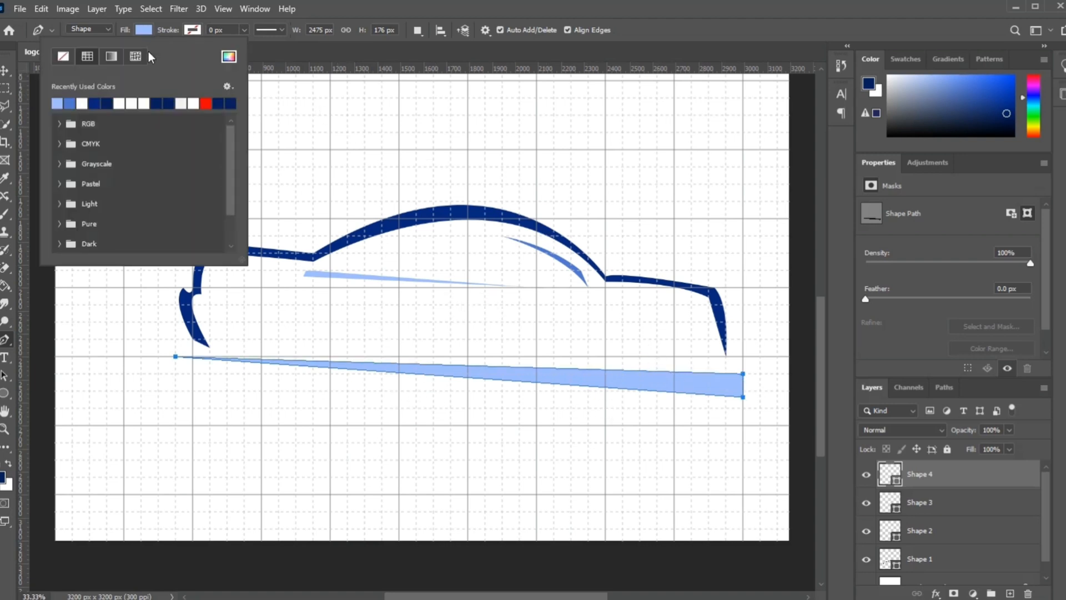
left_click(205, 104)
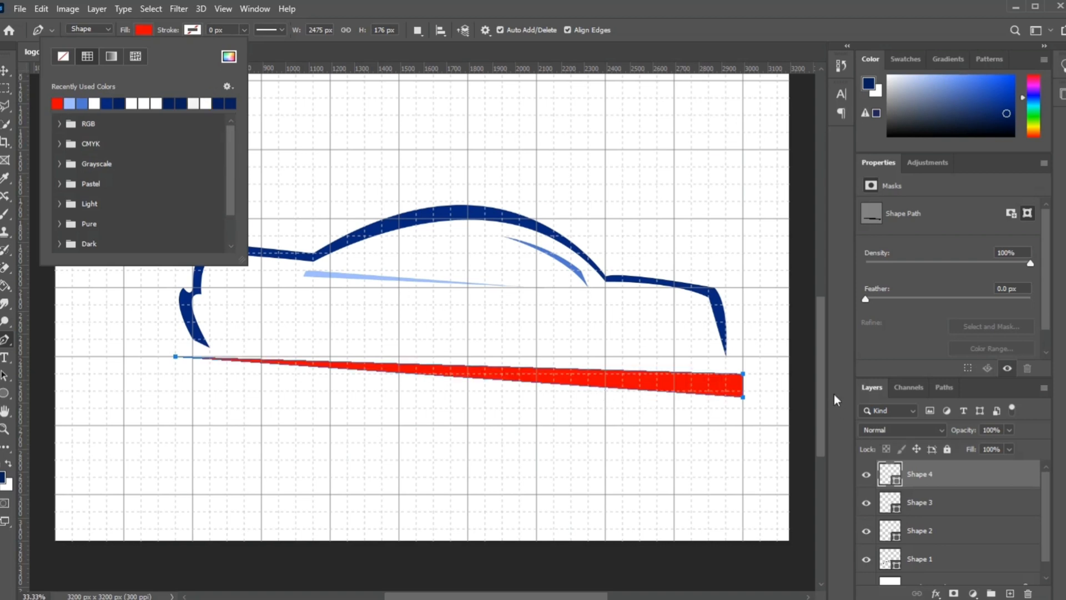
left_click(820, 375)
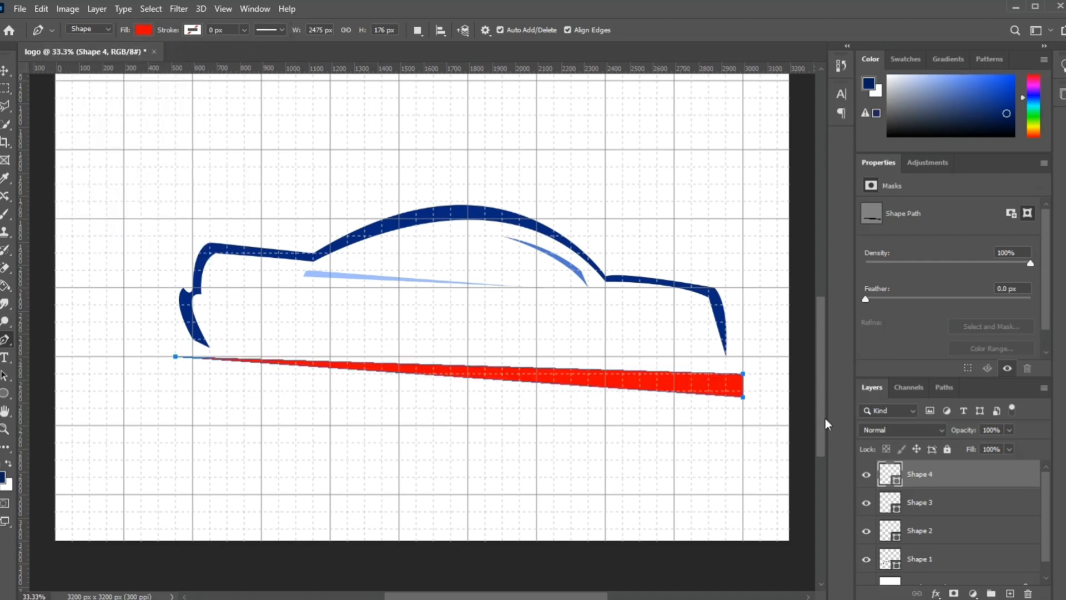
Step: Duplicate the red stripe's layer as Shape 4 copy and move the copy straight down below the original stripe
right_click(925, 475)
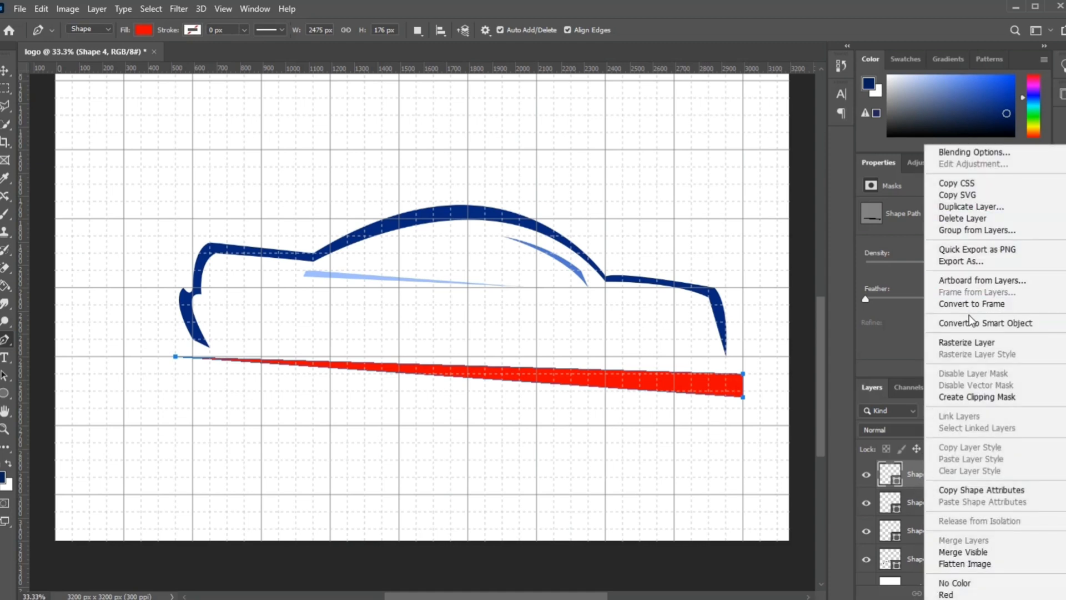
left_click(974, 209)
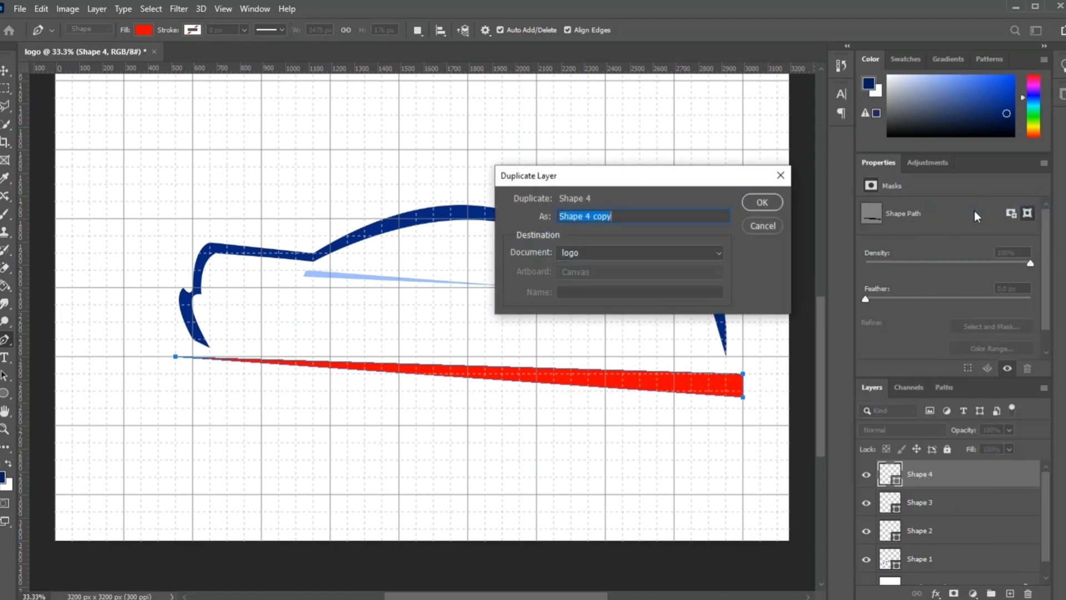
left_click(761, 203)
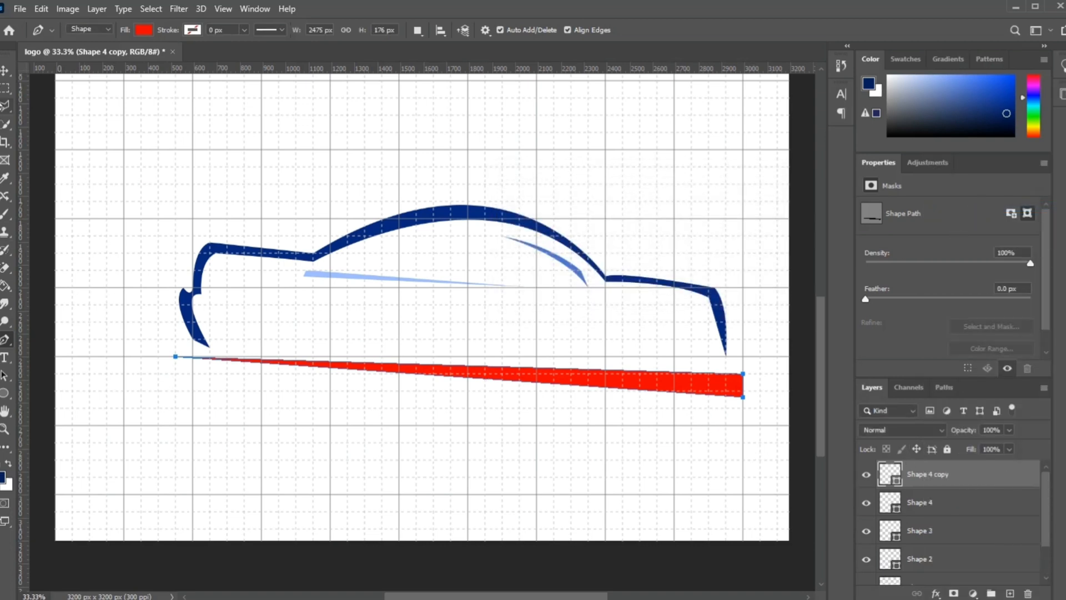
left_click(5, 70)
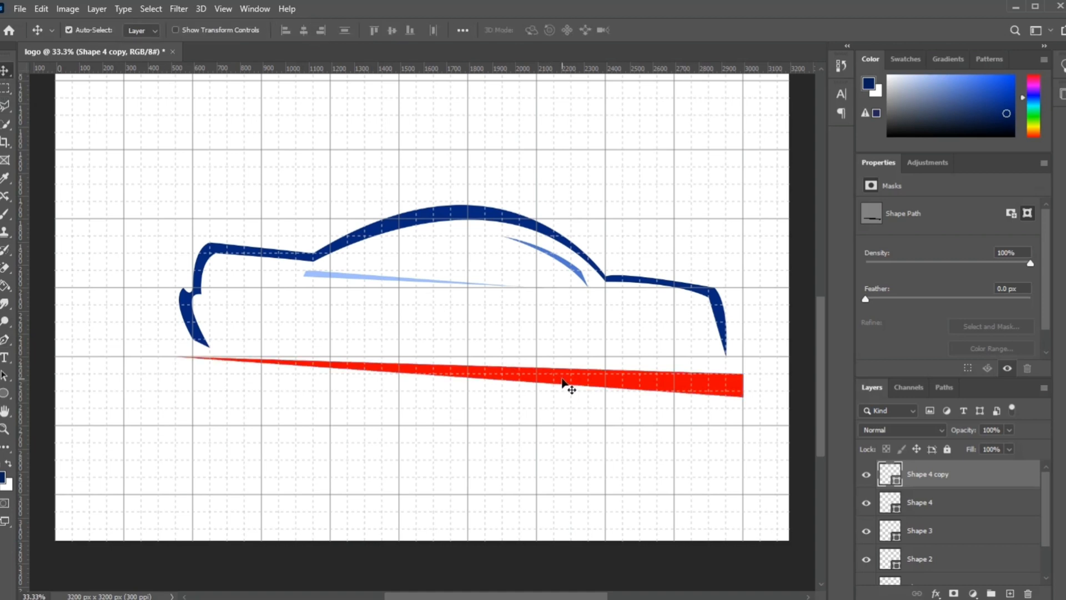
left_click_drag(562, 381, 562, 428)
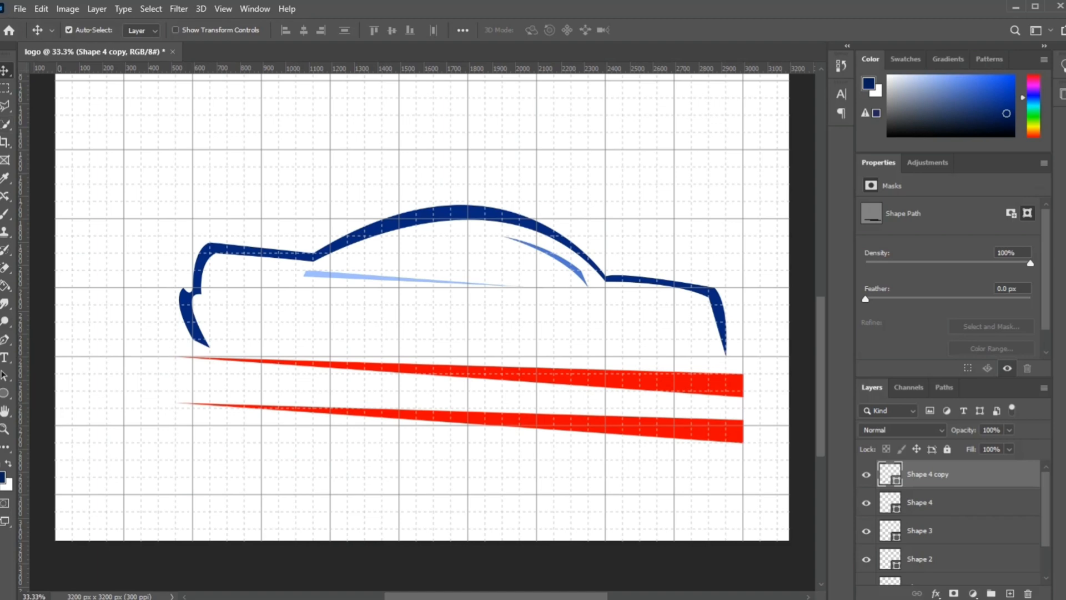
Step: Flip the lower red stripe horizontally and vertically, and move it about 200 px further down to leave room between the stripes
left_click(40, 9)
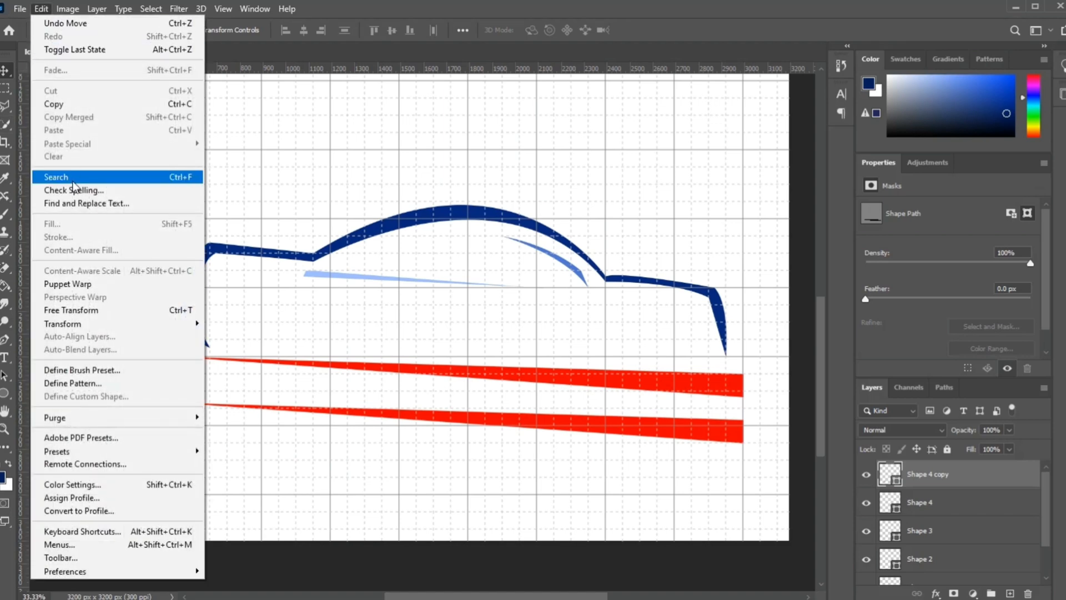
mouse_move(189, 325)
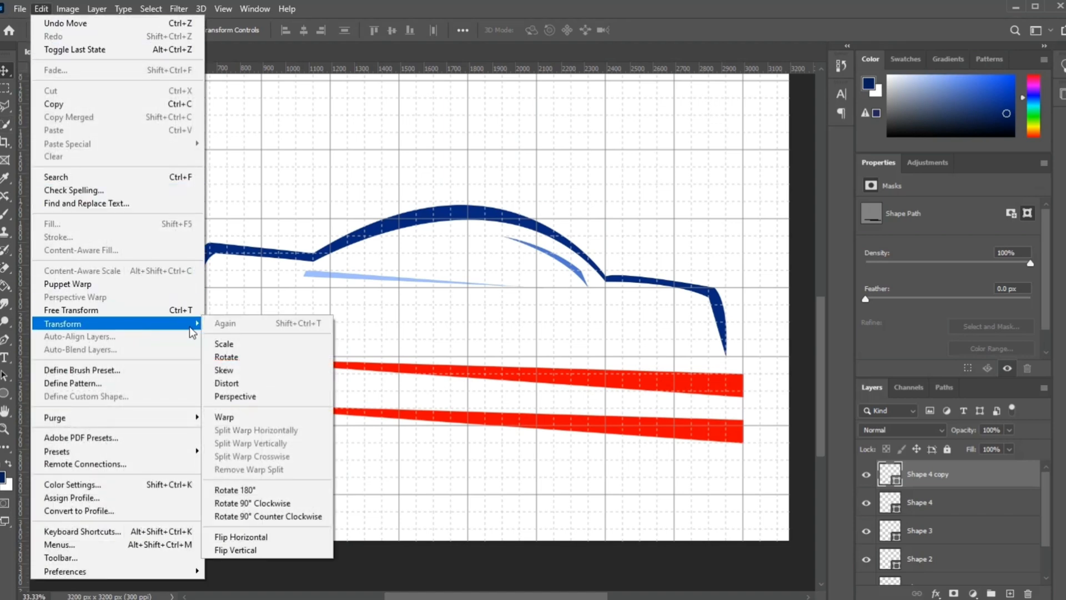
left_click(269, 538)
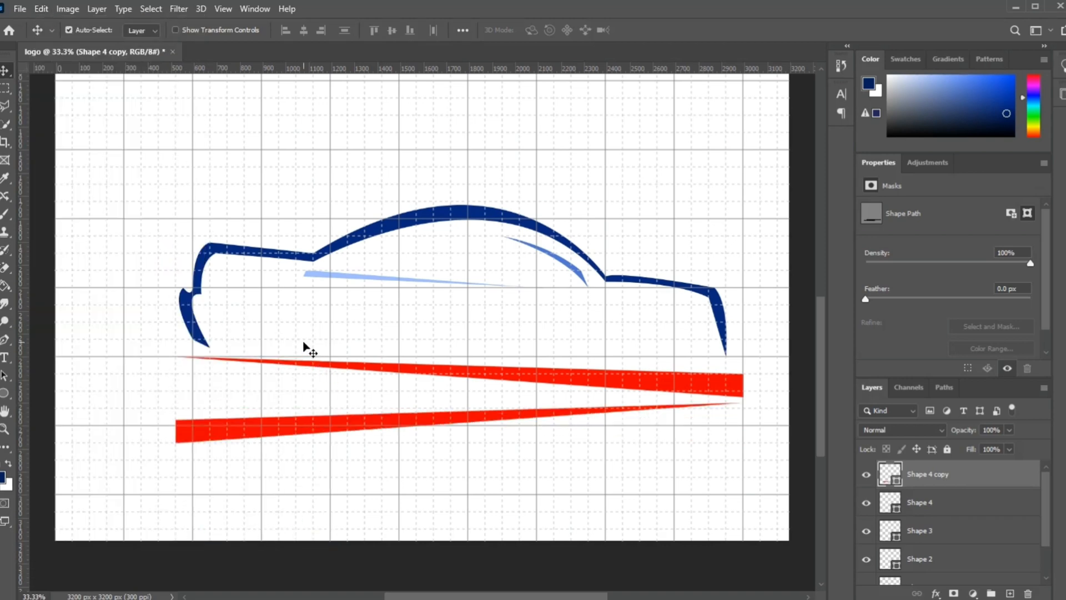
left_click(43, 9)
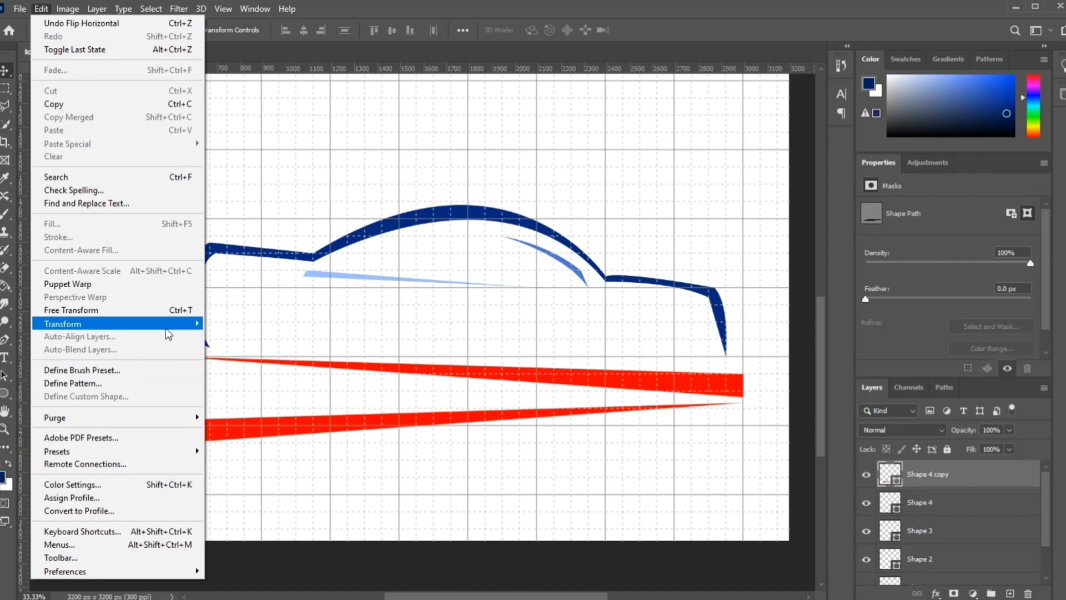
mouse_move(165, 328)
left_click(261, 549)
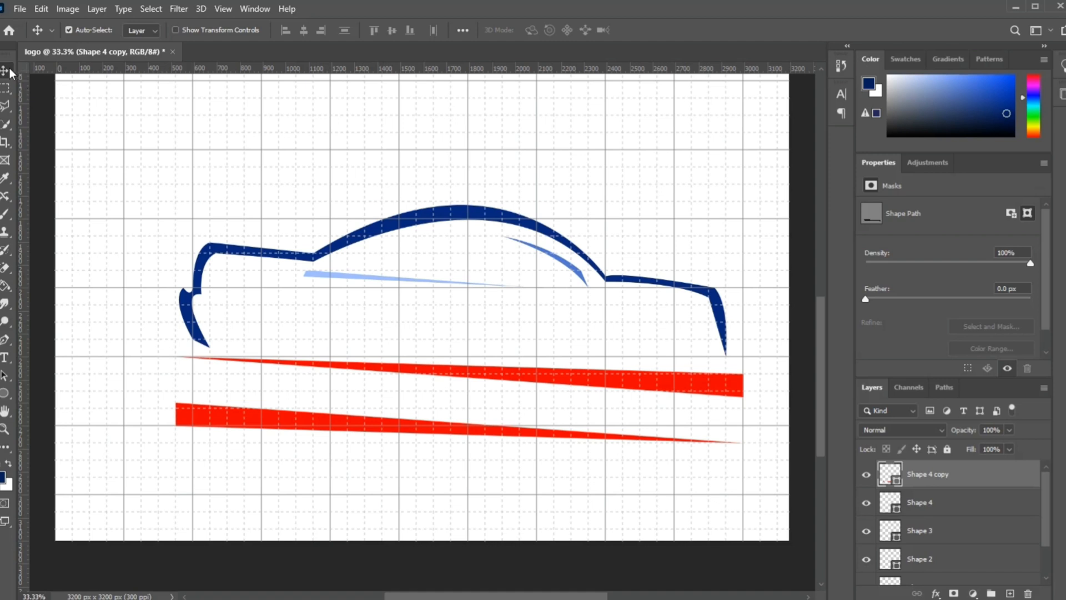
left_click_drag(419, 431, 416, 474)
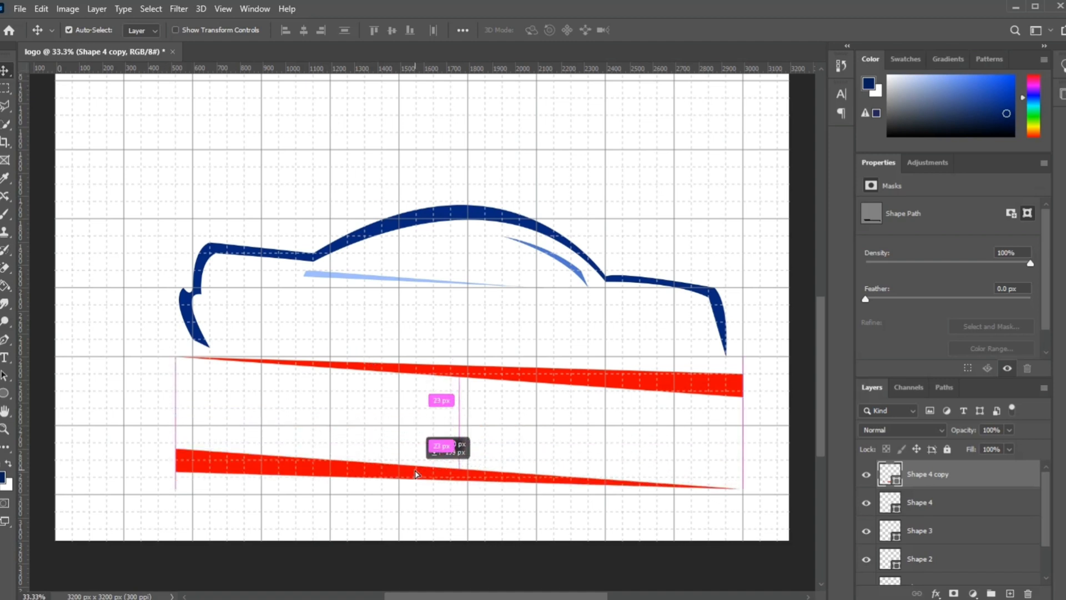
left_click_drag(416, 474, 417, 474)
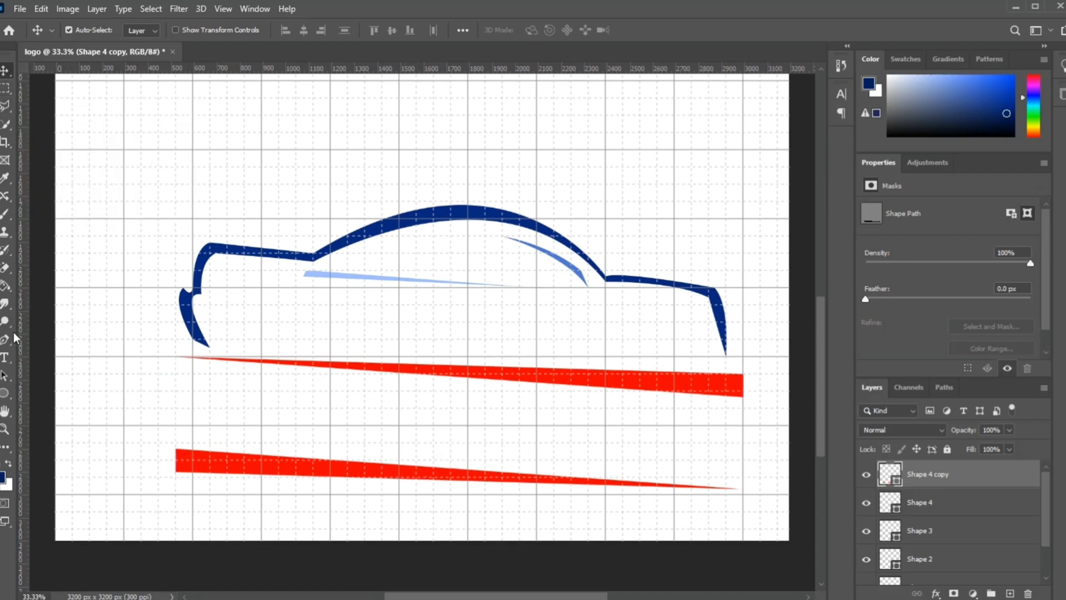
Step: Start a text line between the red stripes, set in Ethnocentric Italic at 72 pt
left_click(4, 357)
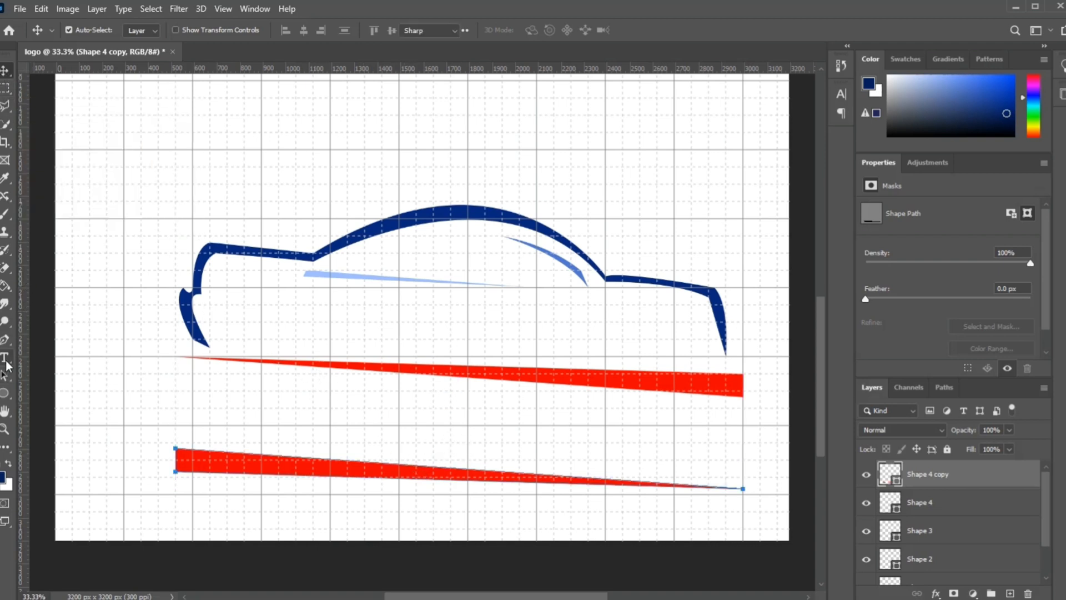
left_click(311, 408)
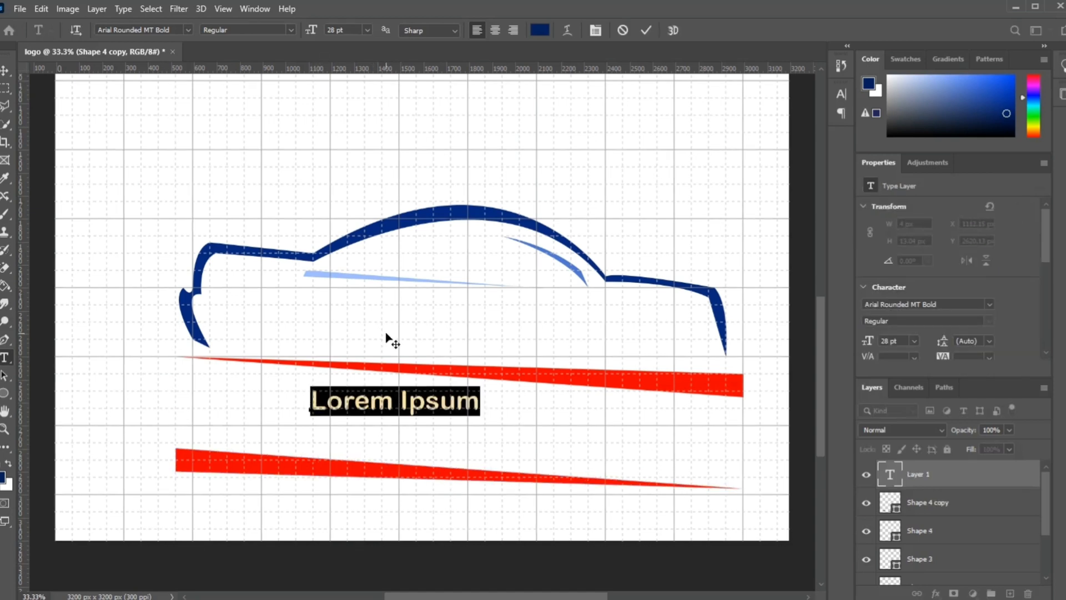
left_click(172, 30)
type("Ethnocentric")
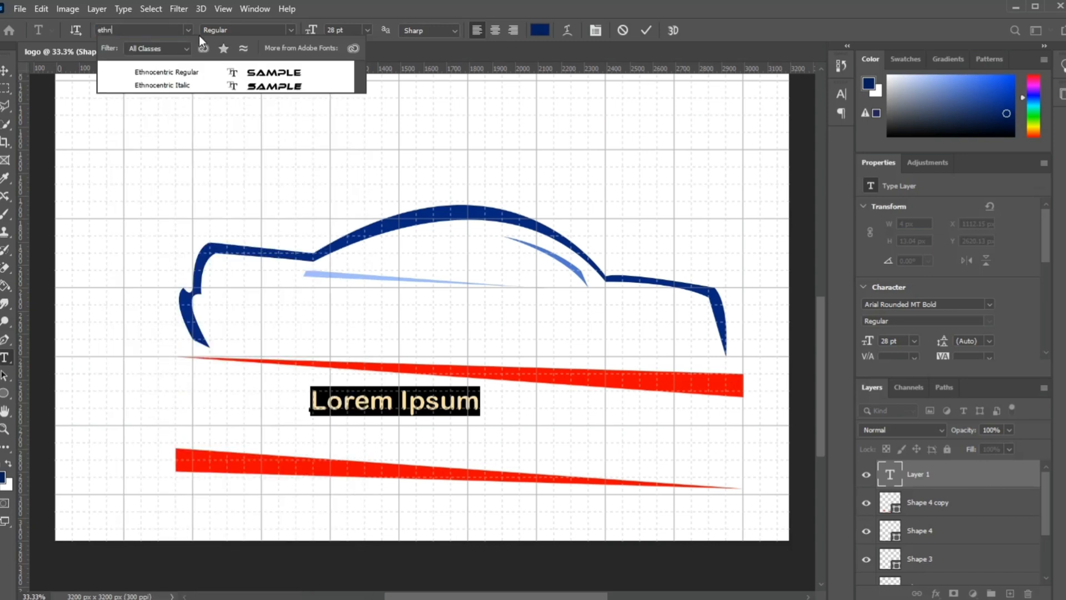
left_click(178, 85)
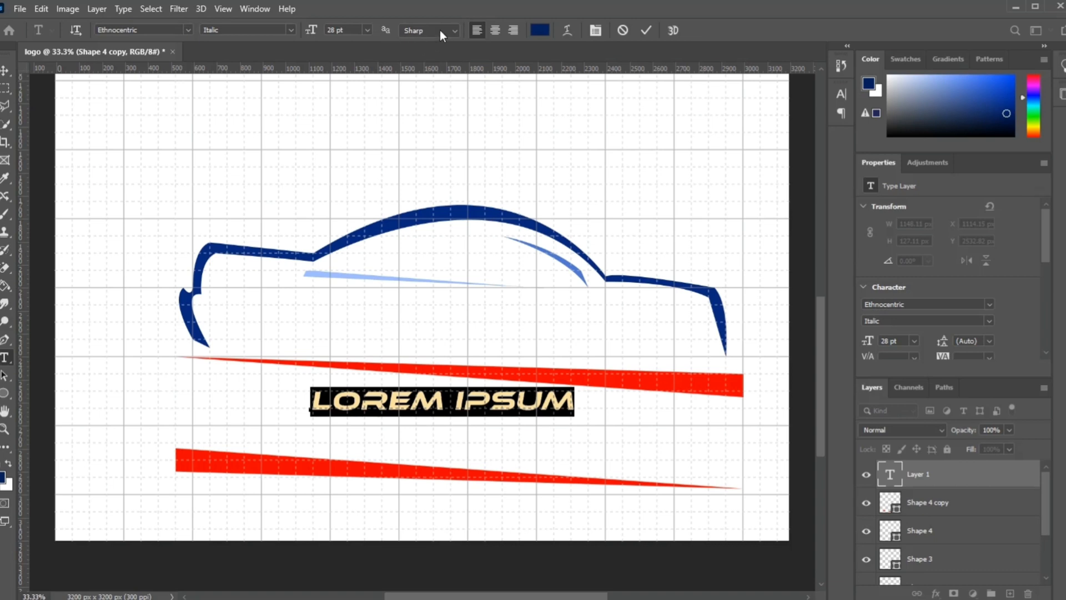
left_click(368, 30)
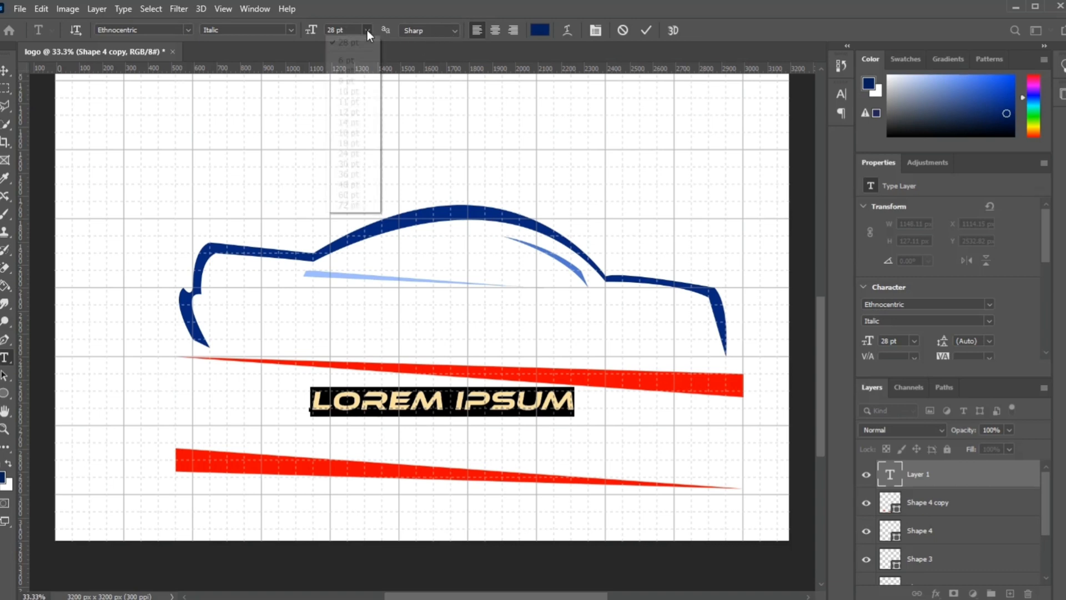
left_click(359, 204)
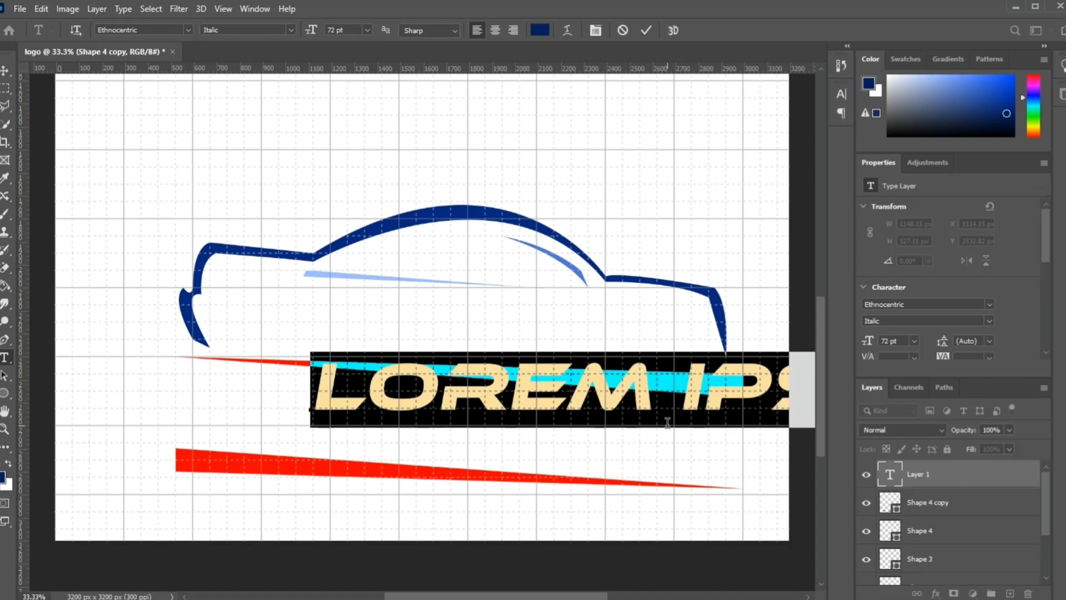
Step: Enter the company name Bronto-Cars as the text and commit it
type("BRONTO")
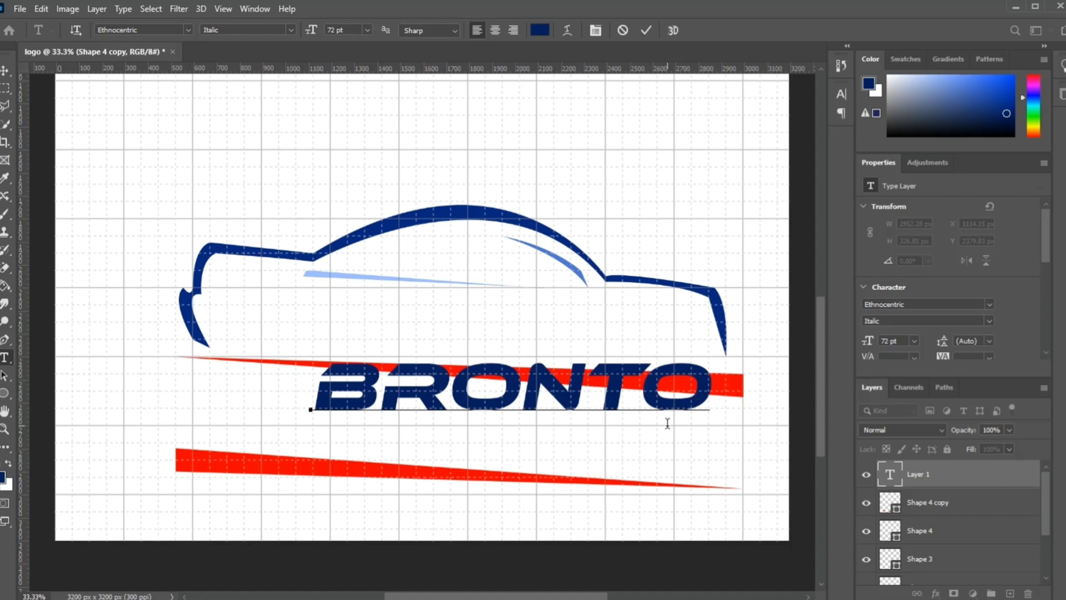
type("-C")
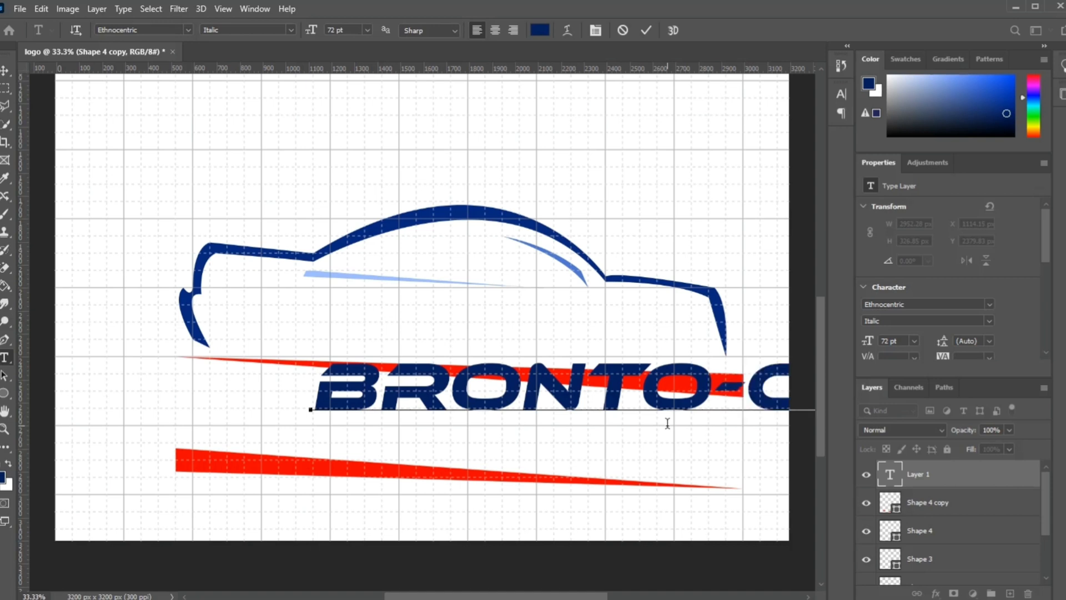
left_click(645, 31)
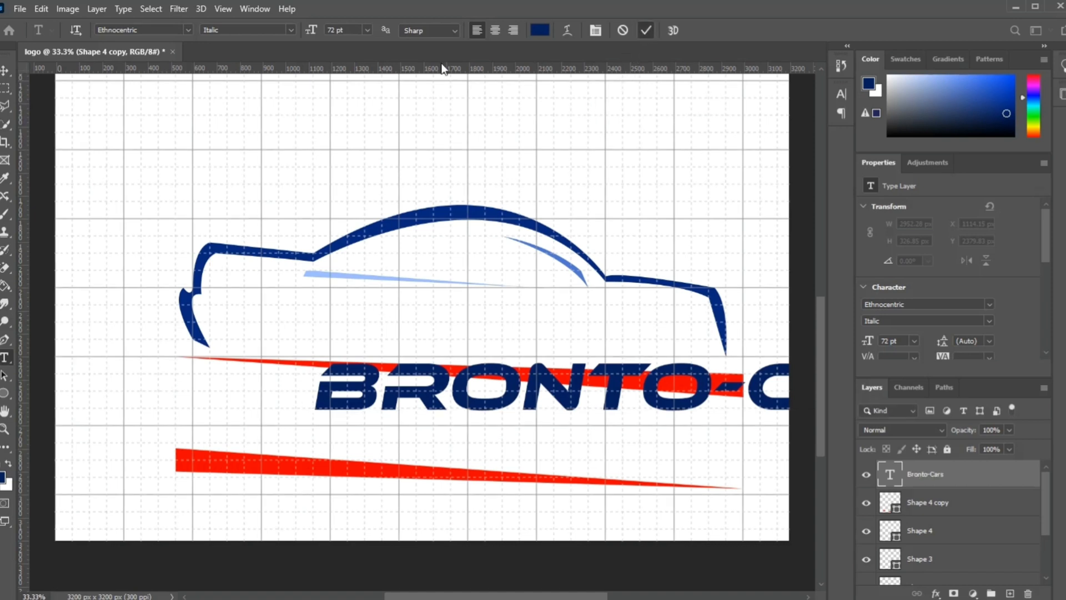
Step: Move the Bronto-Cars text left and down between the red stripes and rotate it about 4.24° to follow their slope
left_click(5, 70)
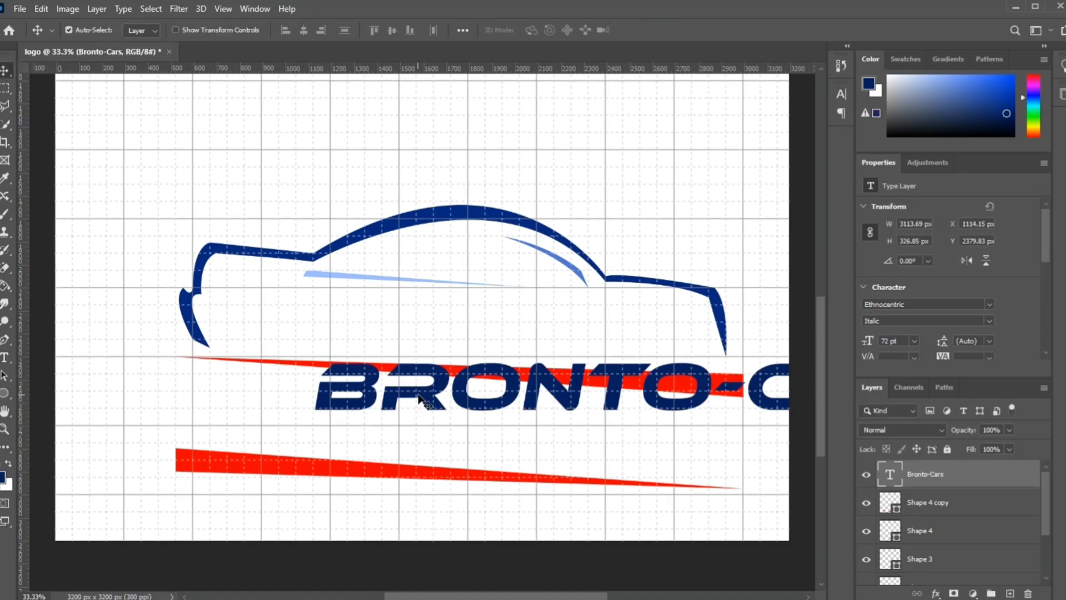
left_click_drag(351, 420, 265, 430)
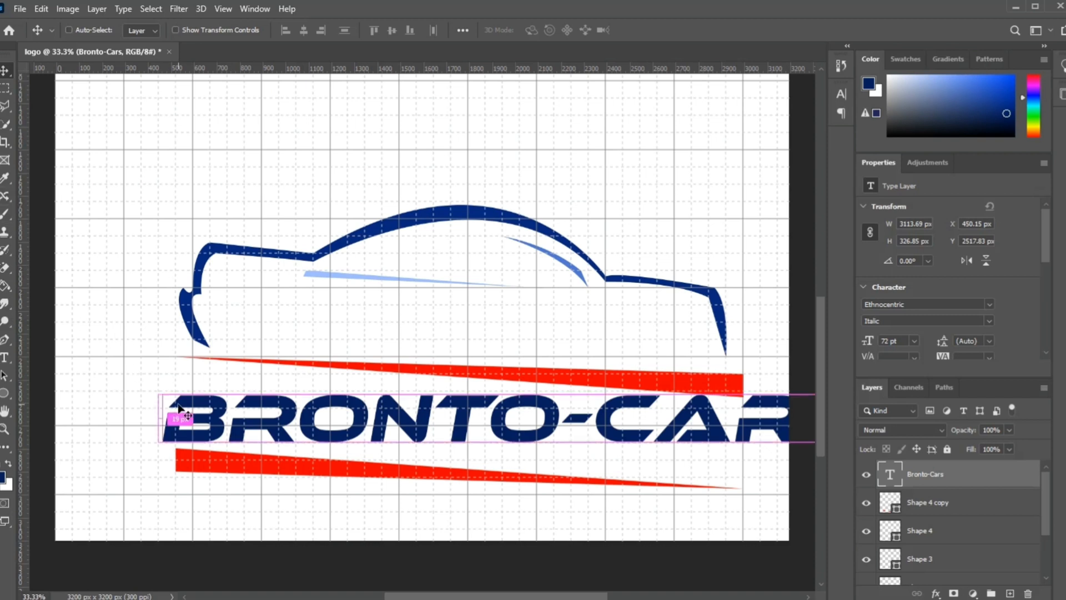
key("ctrl+t")
left_click_drag(143, 380, 153, 350)
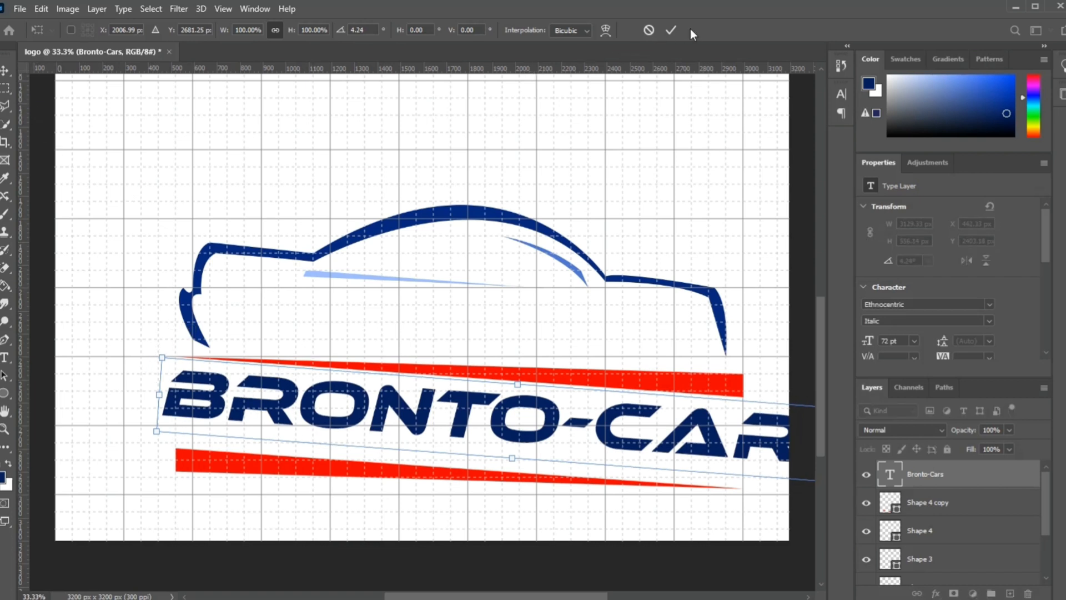
left_click(674, 30)
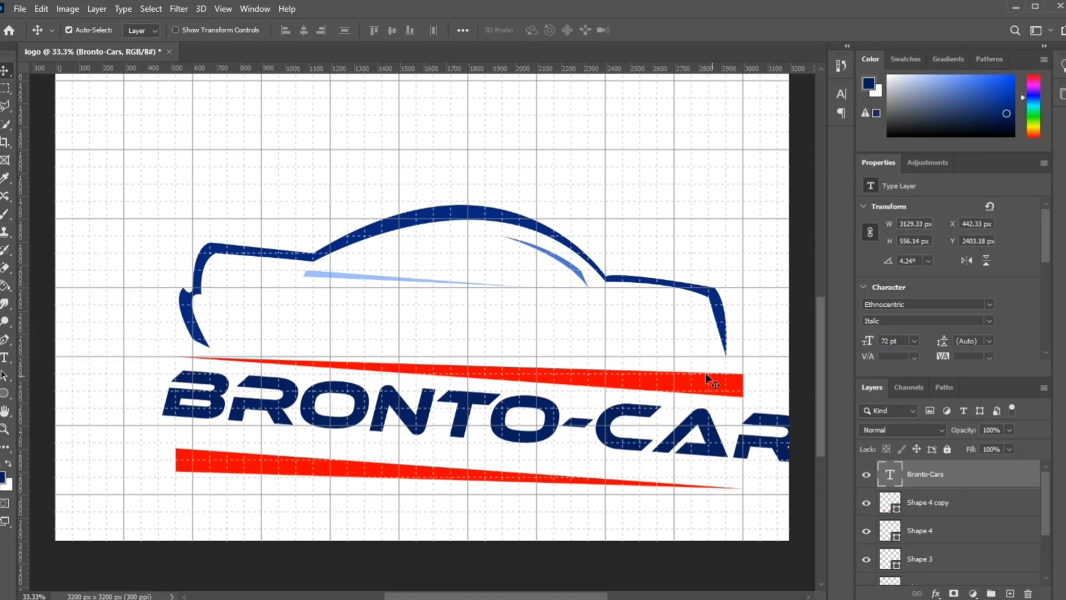
left_click(947, 505, "ctrl")
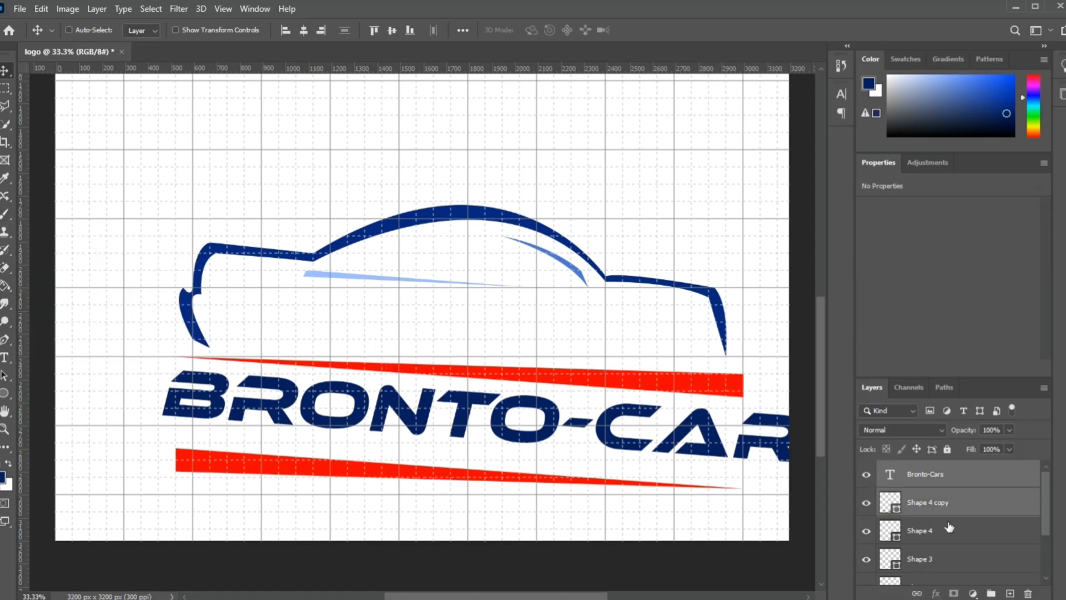
left_click(948, 532, "ctrl")
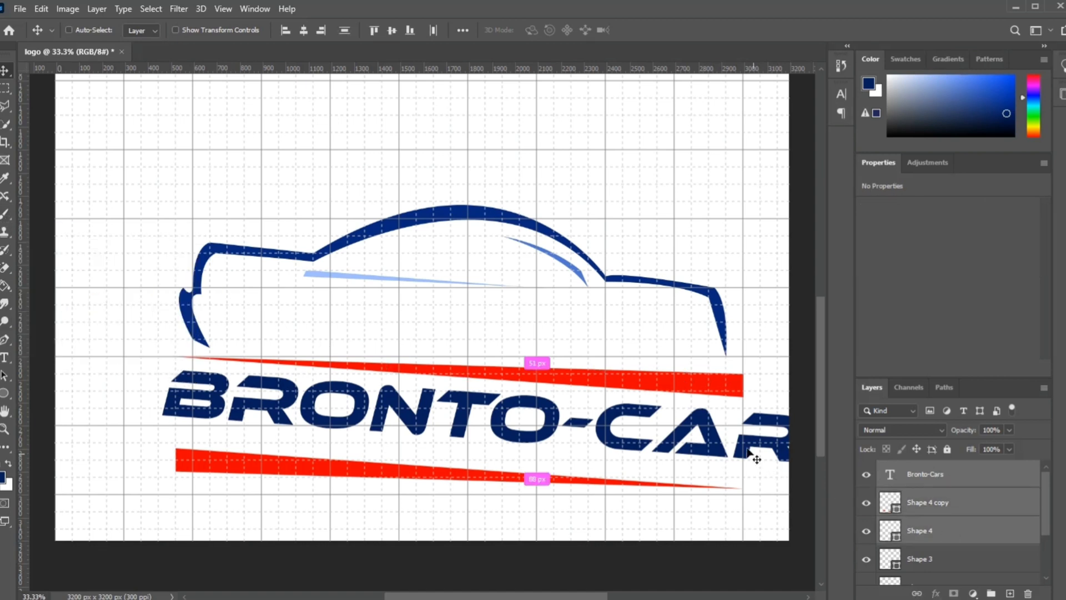
key("ctrl+t")
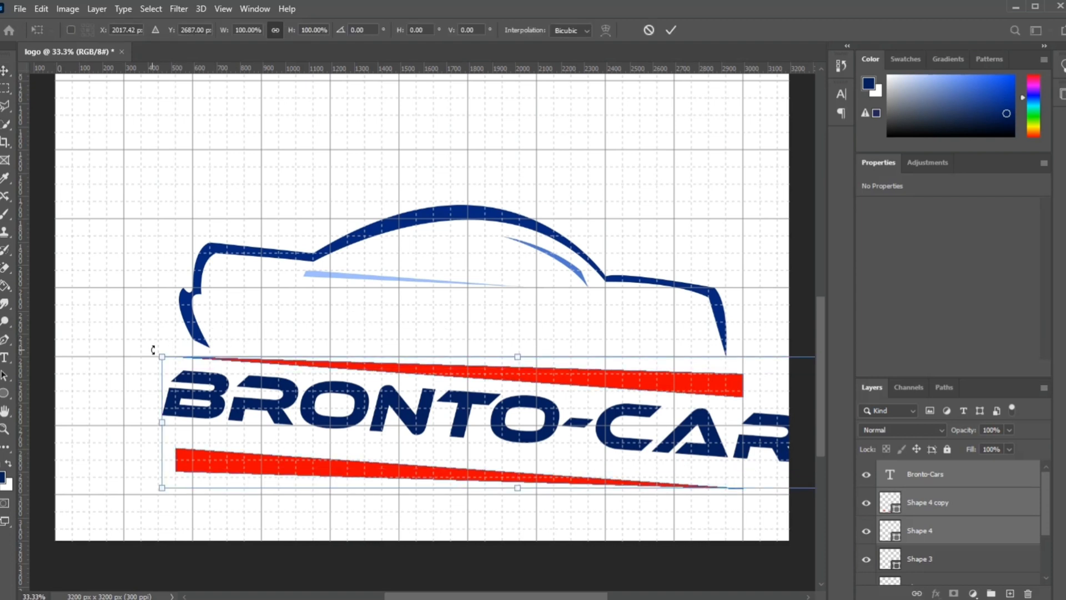
mouse_move(154, 349)
left_mouse_down()
mouse_move(146, 373)
mouse_move(149, 345)
left_mouse_up()
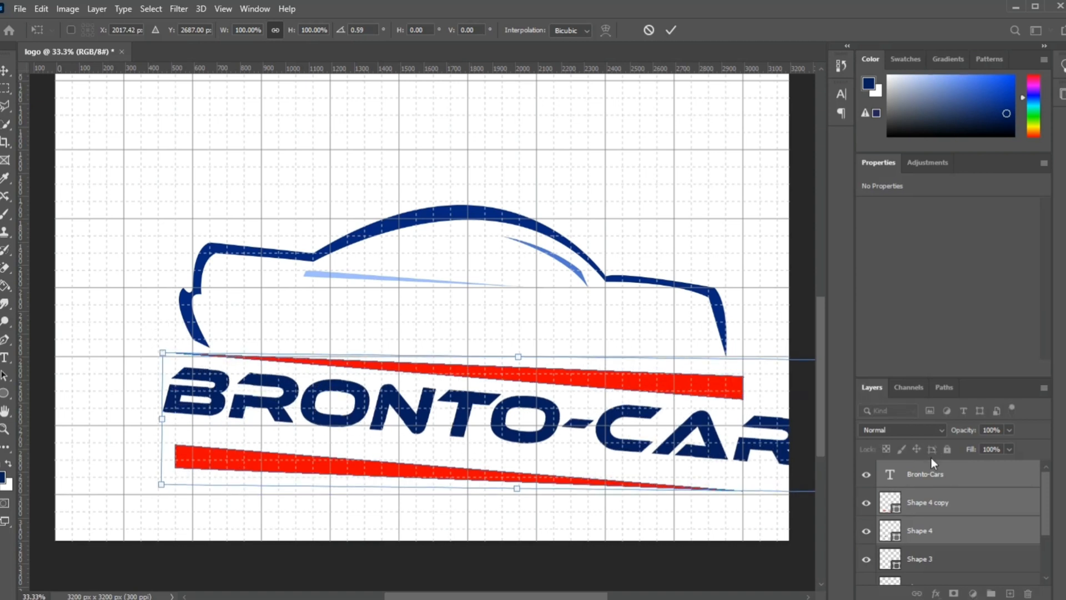
left_click(671, 30)
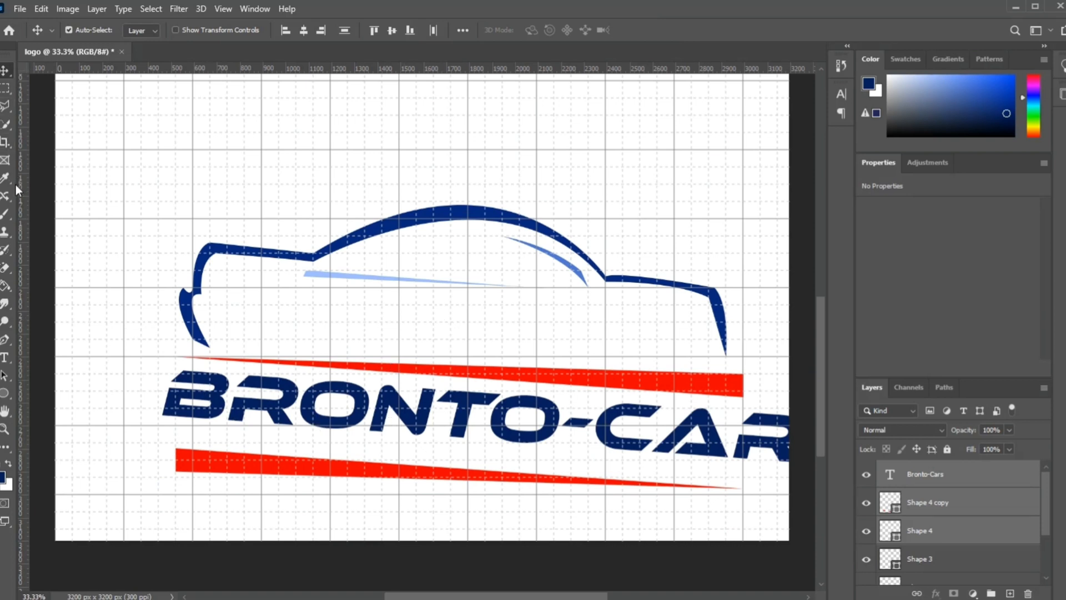
Step: Set the font size of the entire Bronto-Cars text to 60 pt
left_click(5, 358)
left_click(83, 352)
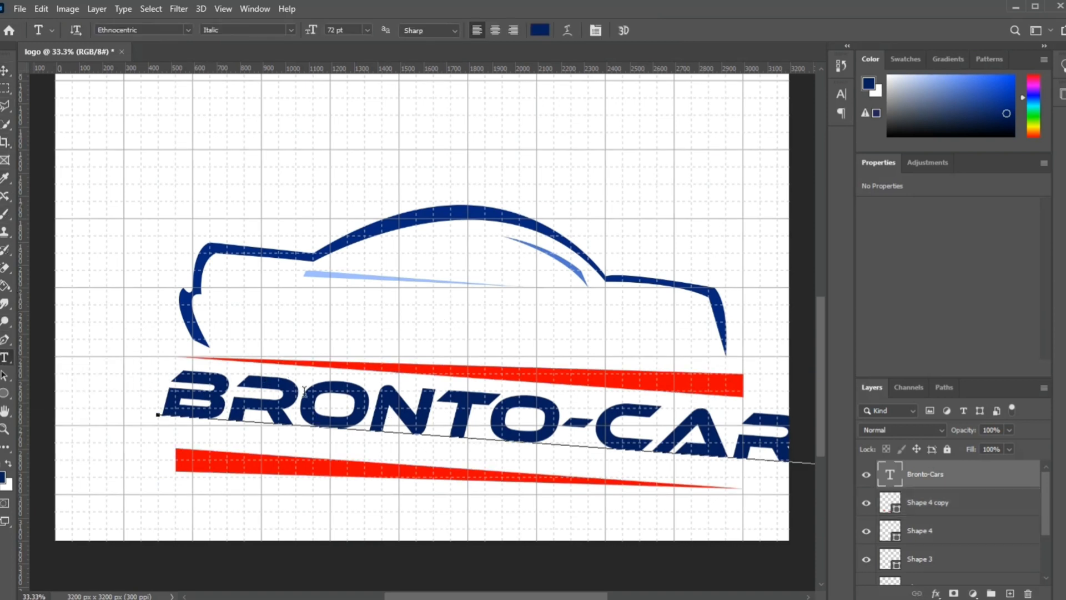
left_click(294, 403)
key("ctrl+a")
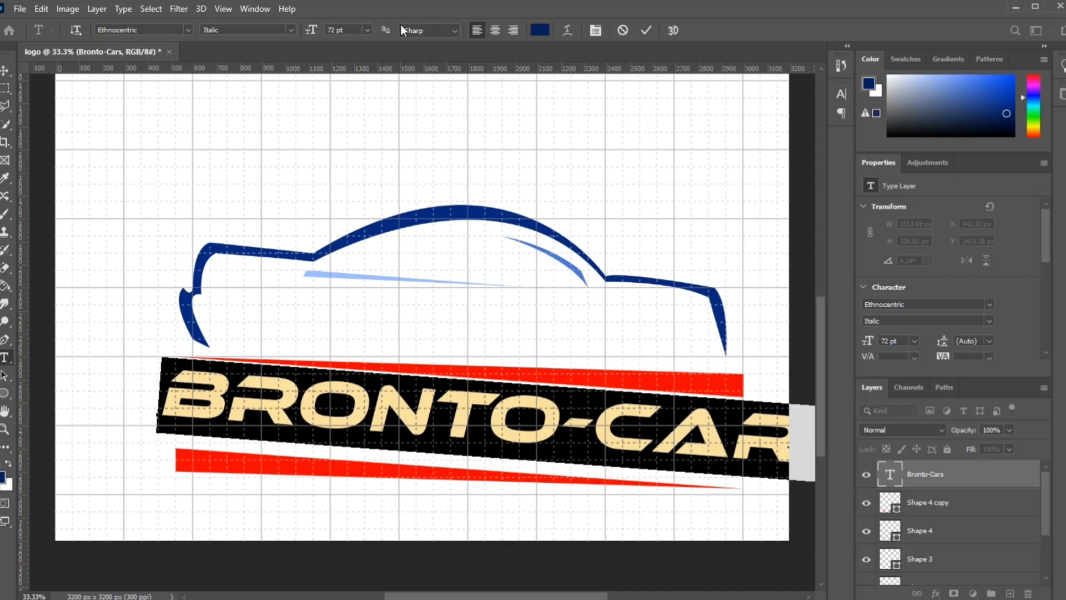
left_click(369, 28)
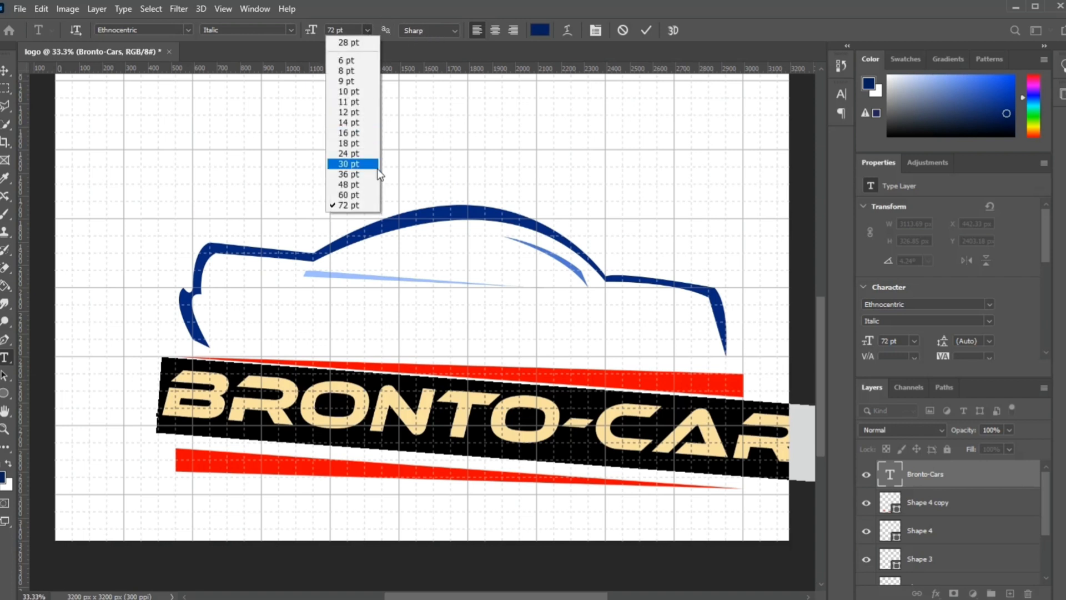
left_click(359, 195)
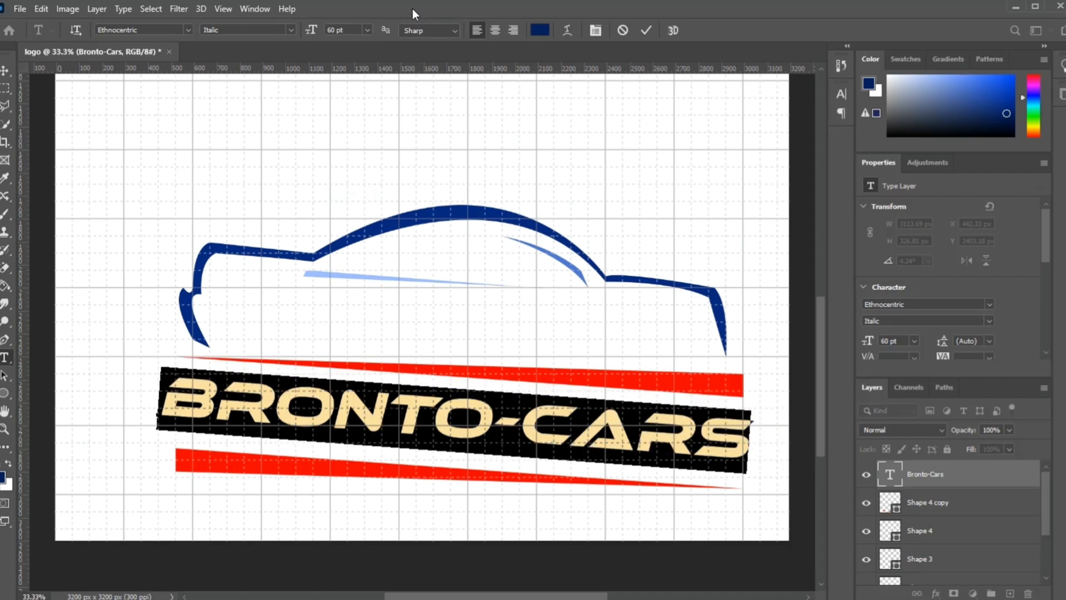
left_click(5, 71)
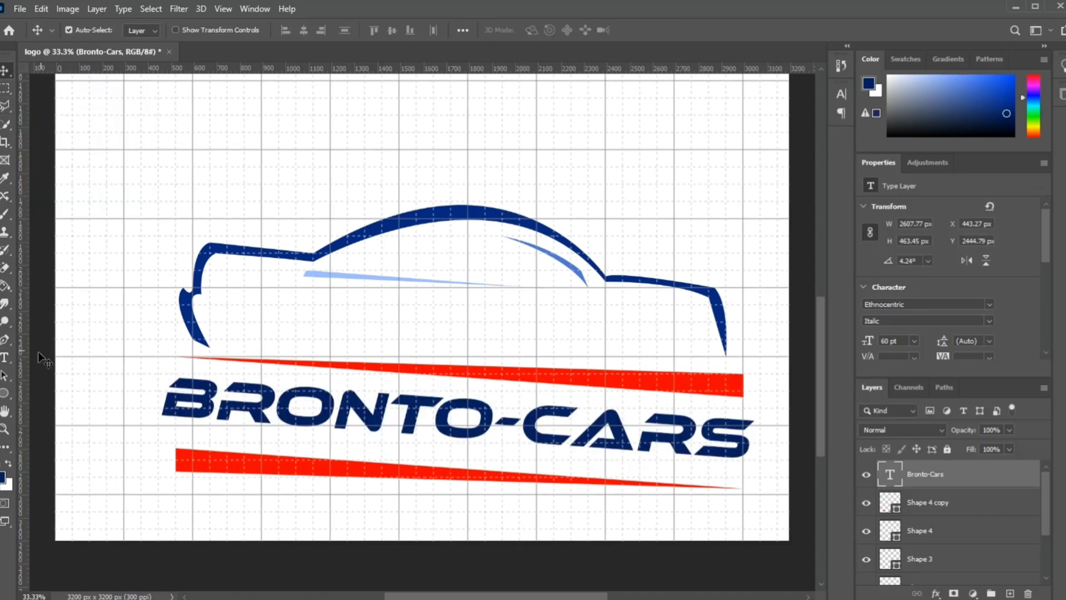
Step: Set the font size of the entire Bronto-Cars text to 58 pt and commit the edit
left_click(7, 359)
left_click(354, 422)
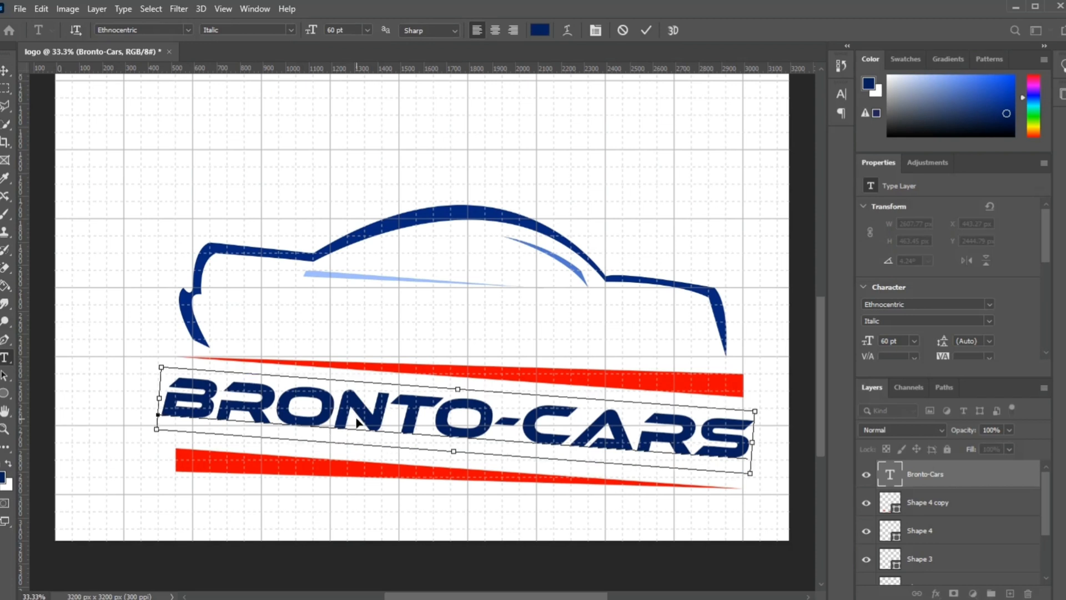
key("ctrl+a")
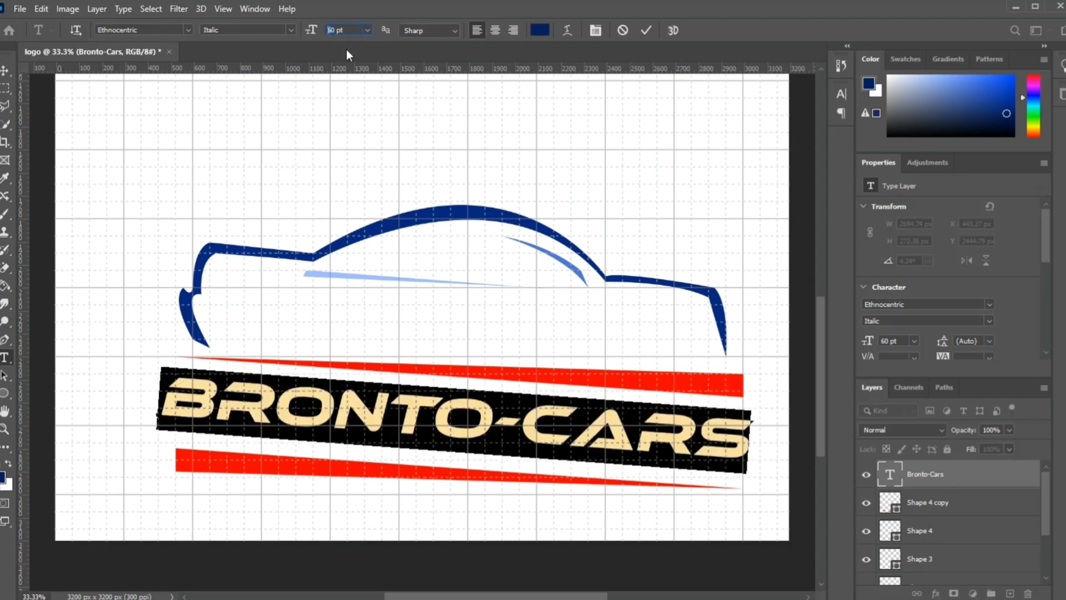
type("58")
key("Return")
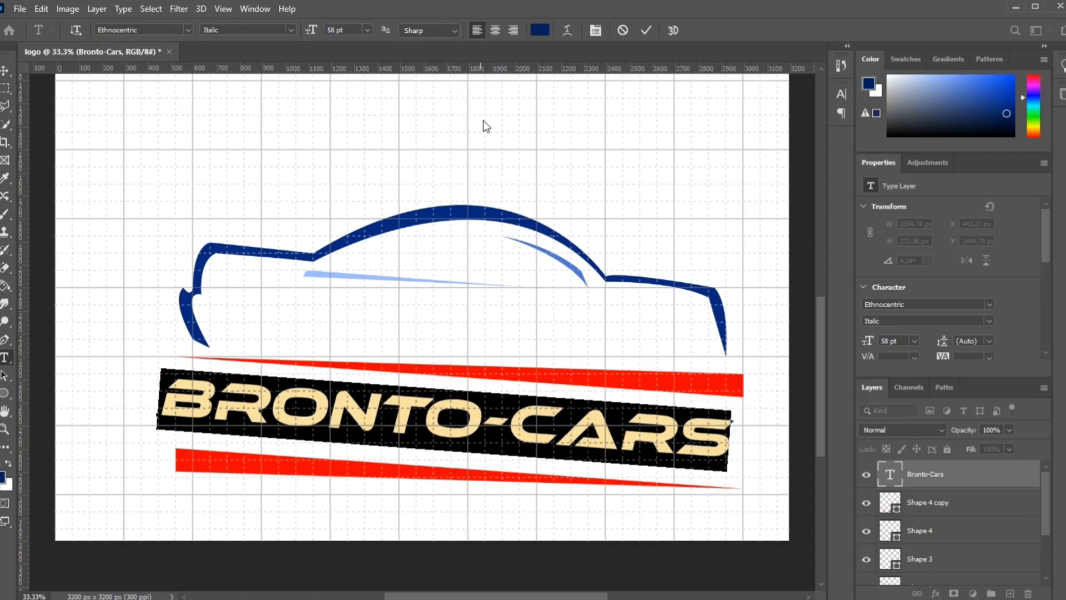
left_click(648, 31)
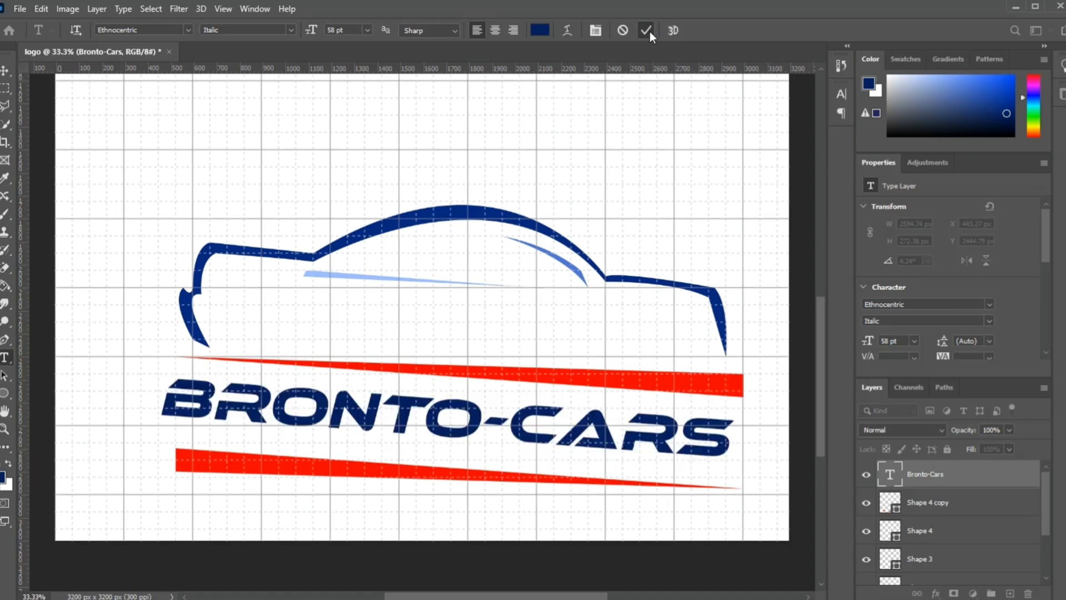
Step: Move the Bronto-Cars text about 38 px right and 66 px up, and shift the lower red stripe down and slightly left
left_click(4, 71)
left_click_drag(407, 419, 418, 398)
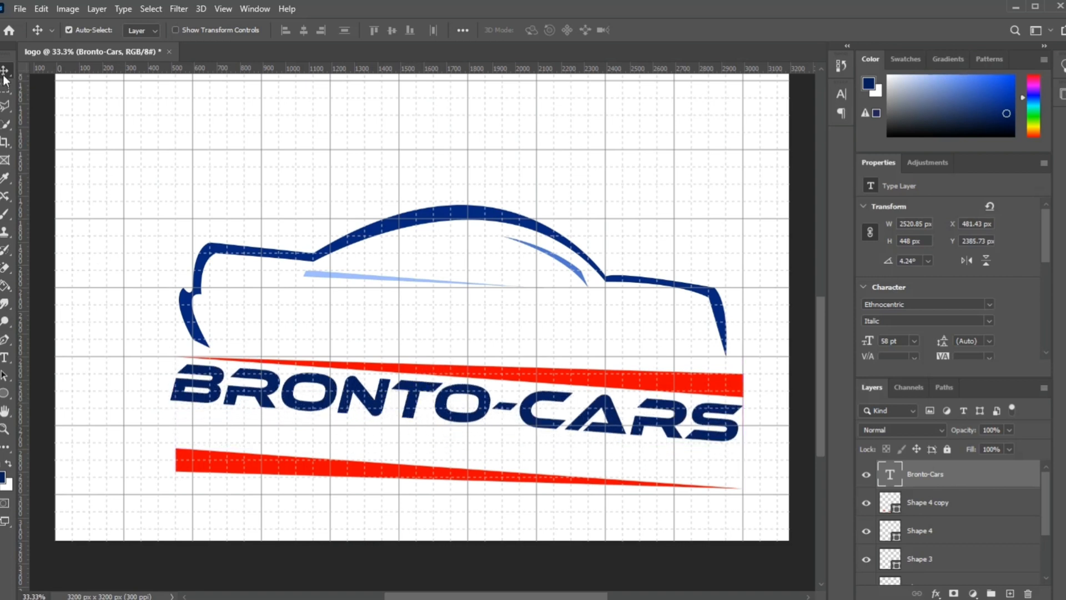
left_click_drag(265, 467, 250, 486)
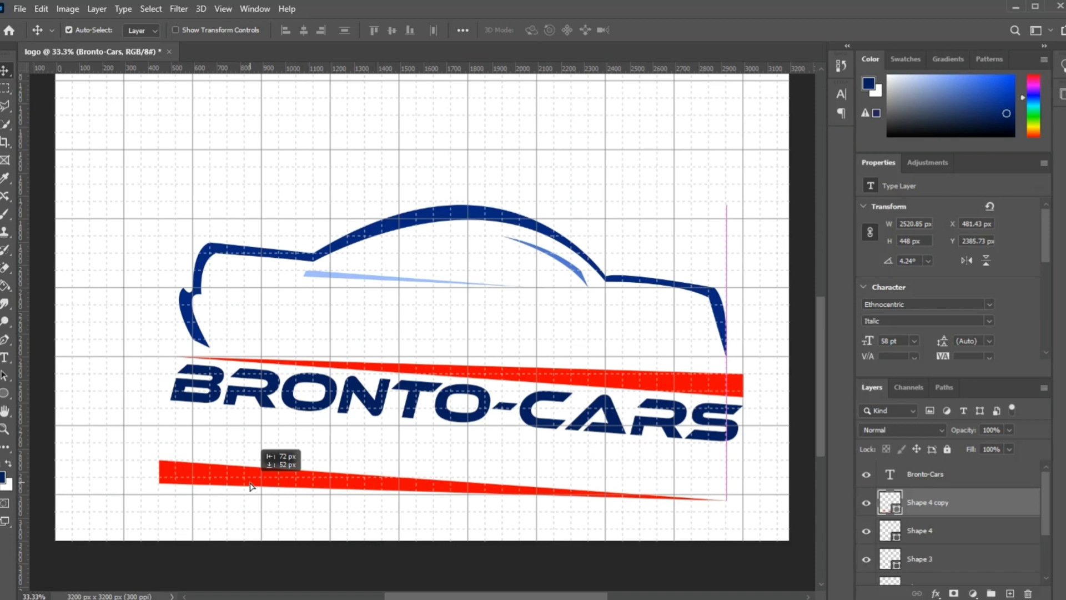
left_click_drag(250, 486, 257, 483)
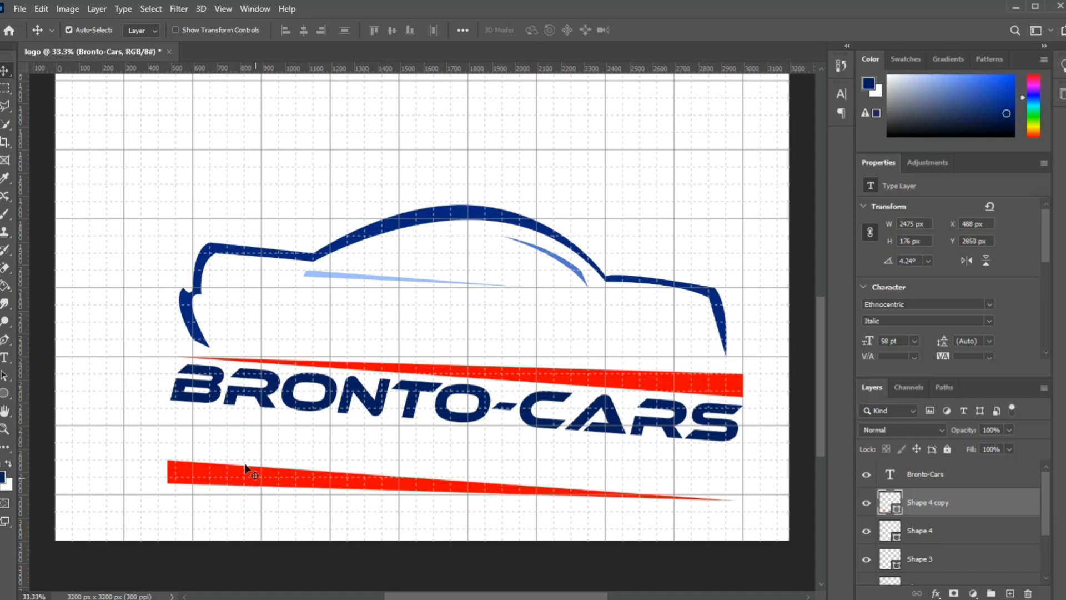
Step: Add the text Services in Ethnocentric Italic at 58 pt between the Bronto-Cars name and the lower red stripe
left_click(6, 358)
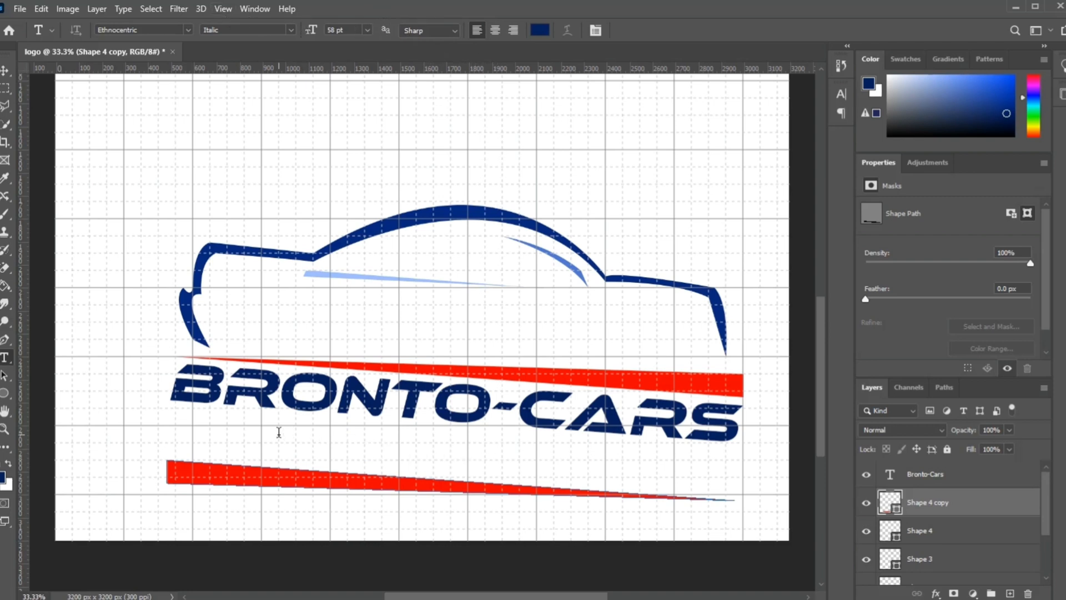
left_click(223, 444)
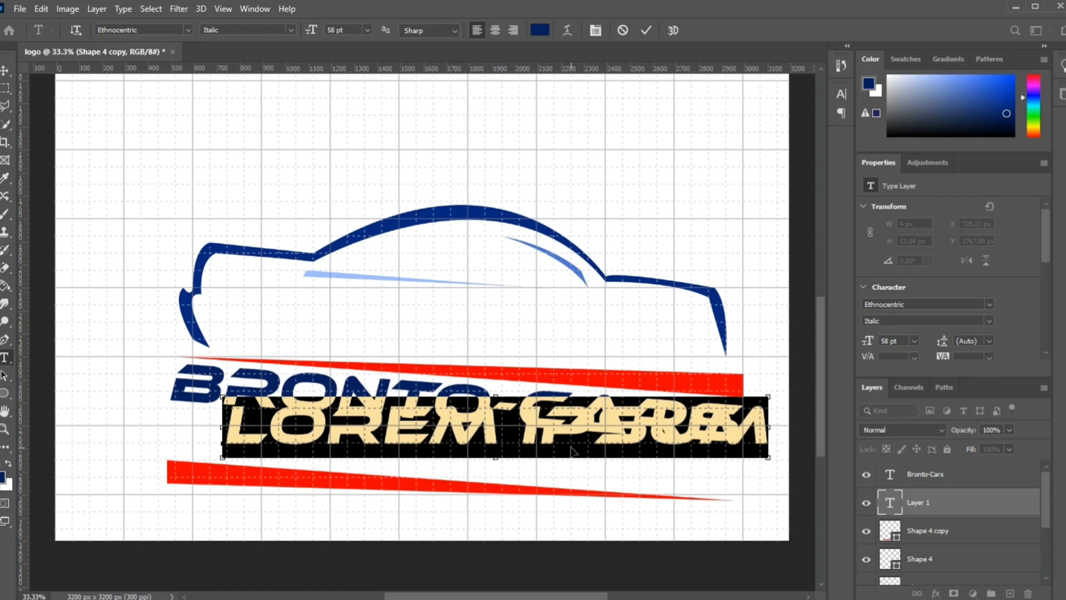
key("BackSpace")
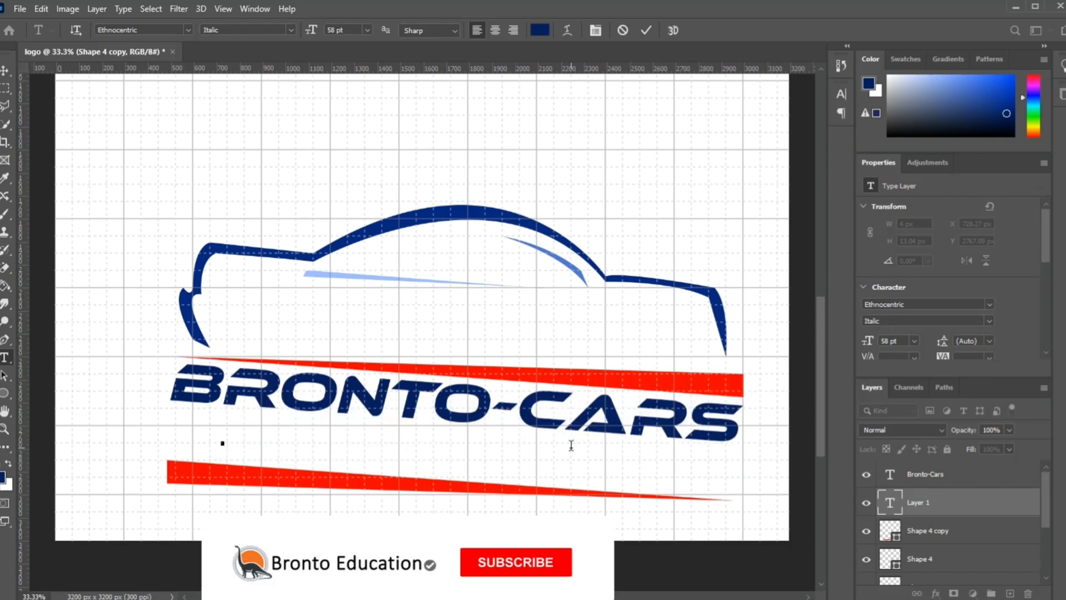
type("SERVISE")
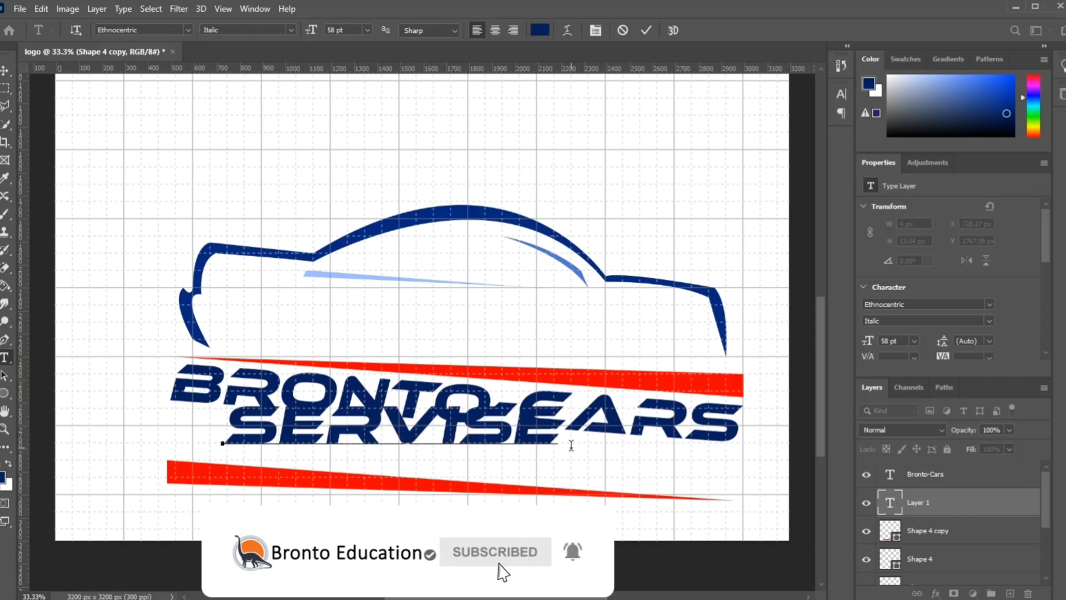
key("Left")
key("Delete")
key("BackSpace")
key("BackSpace")
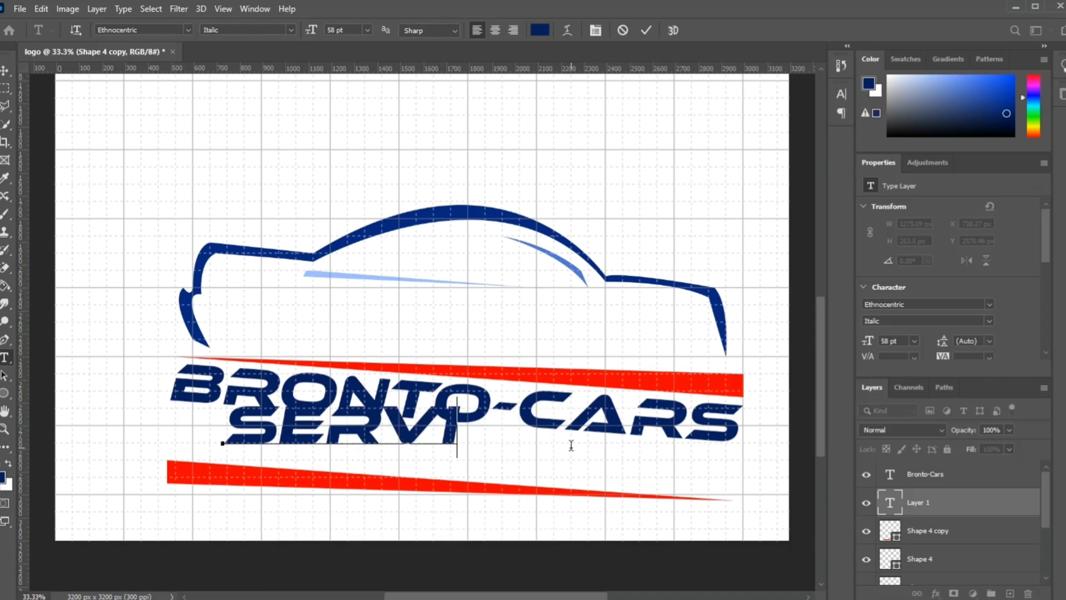
type("ICES")
left_click(646, 29)
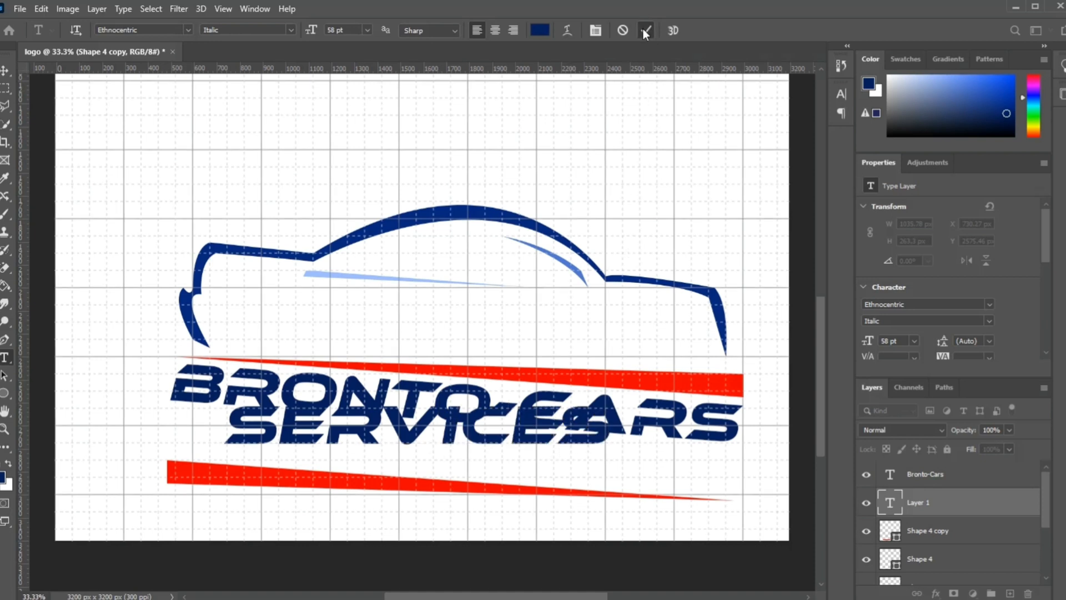
left_click(5, 71)
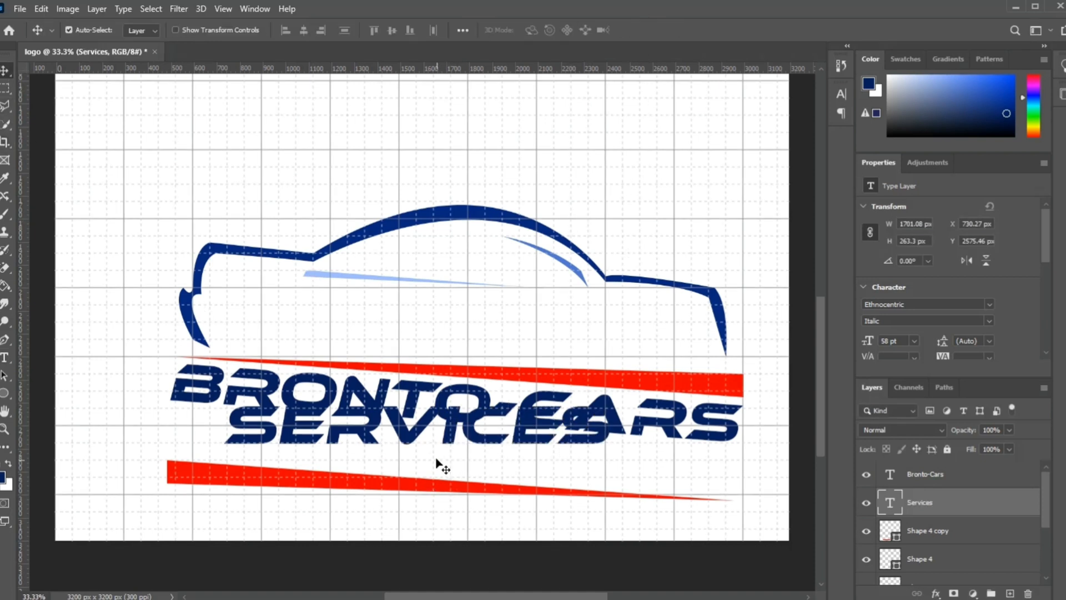
mouse_move(418, 444)
left_mouse_down()
mouse_move(410, 455)
mouse_move(409, 443)
left_mouse_up()
key("ctrl+z")
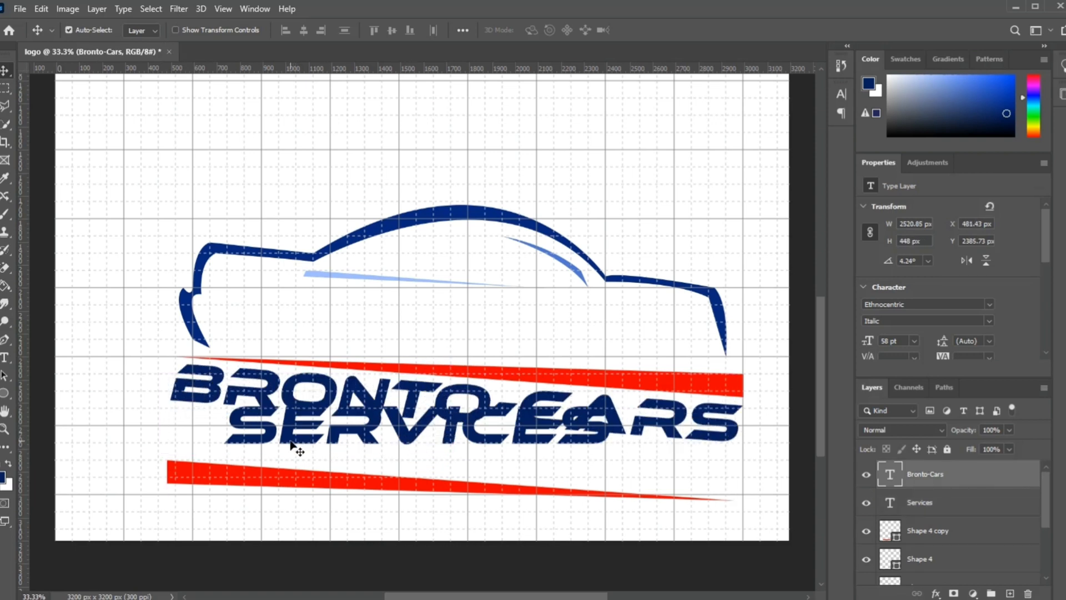
left_click_drag(289, 442, 287, 444)
key("ctrl+z")
Step: Move the Services text down and right beneath Bronto-Cars and rotate it about 4.33° to follow the slanted name
left_click(913, 503)
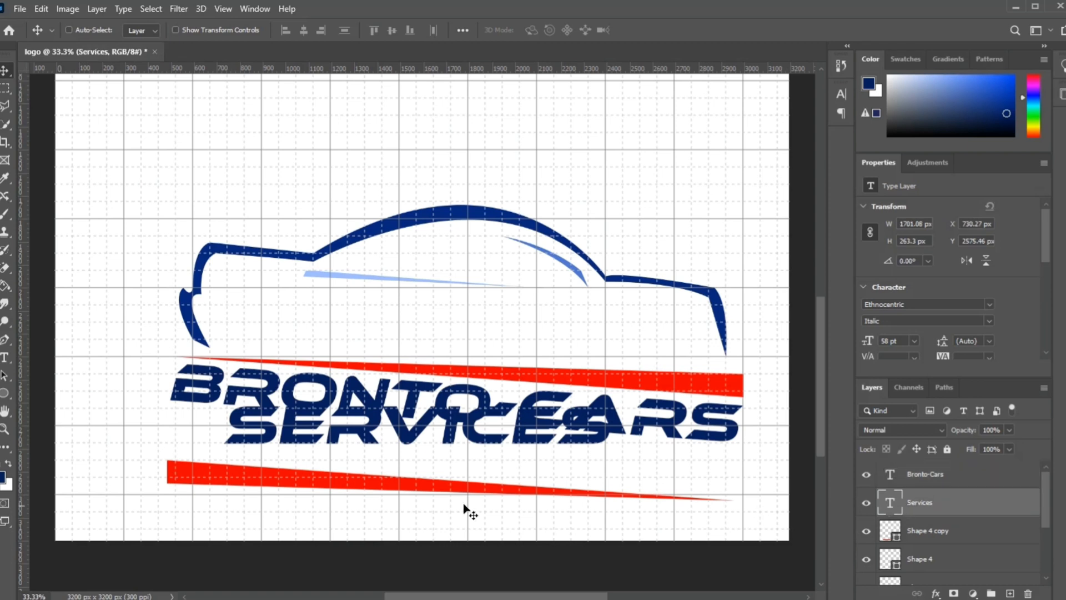
left_click_drag(289, 441, 289, 459)
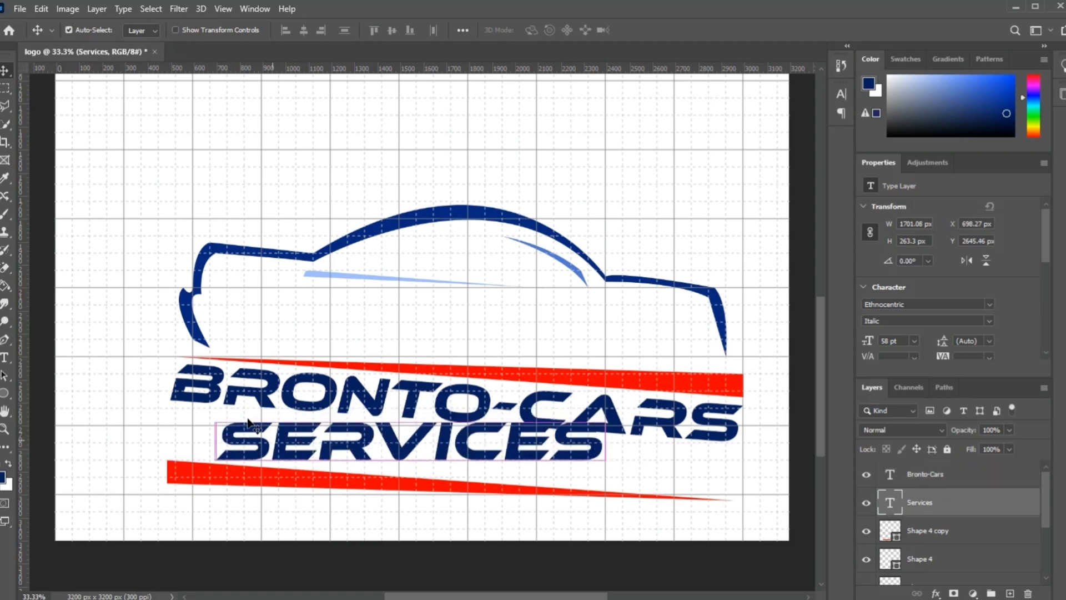
key("ctrl+t")
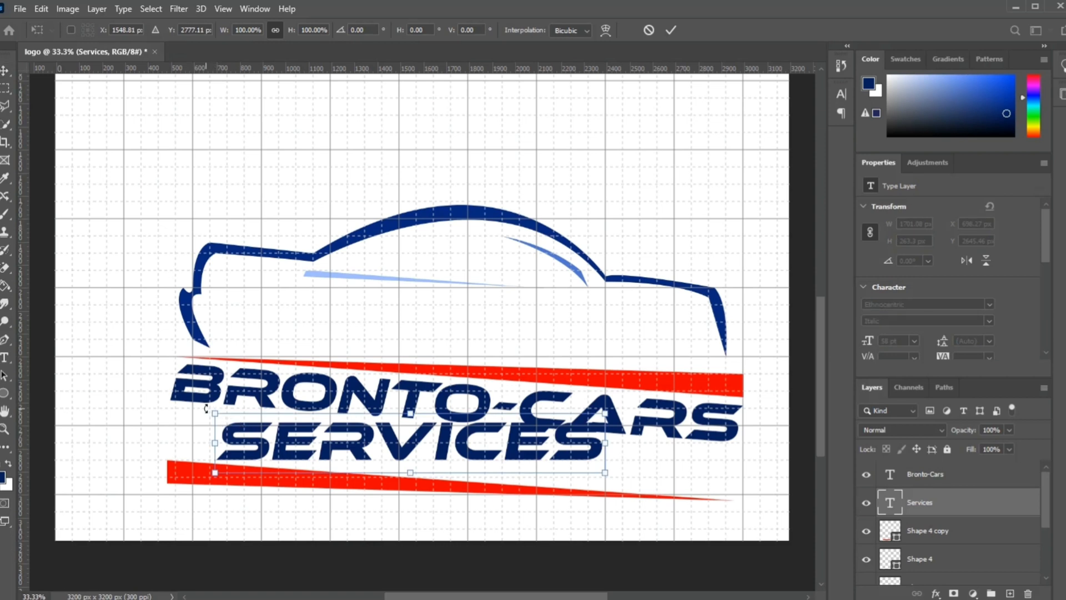
left_click_drag(206, 409, 203, 390)
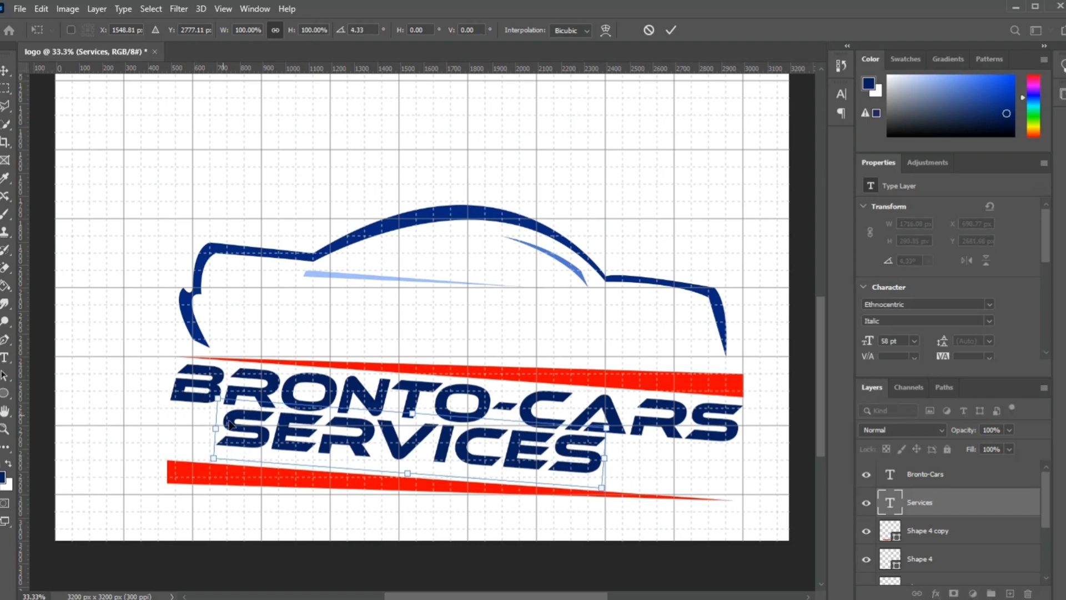
left_click_drag(280, 449, 305, 458)
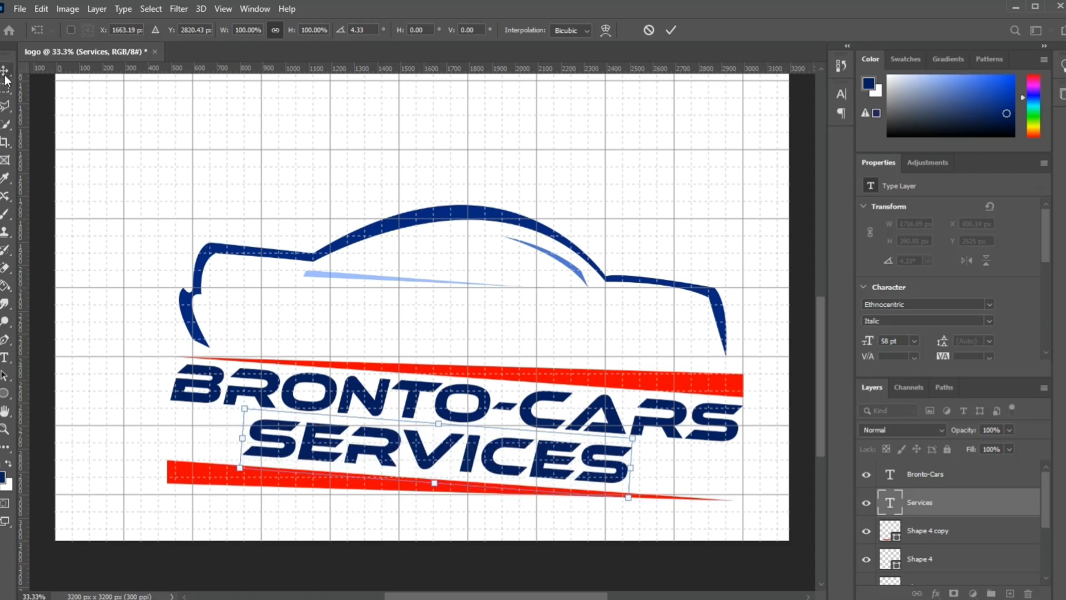
left_click(673, 31)
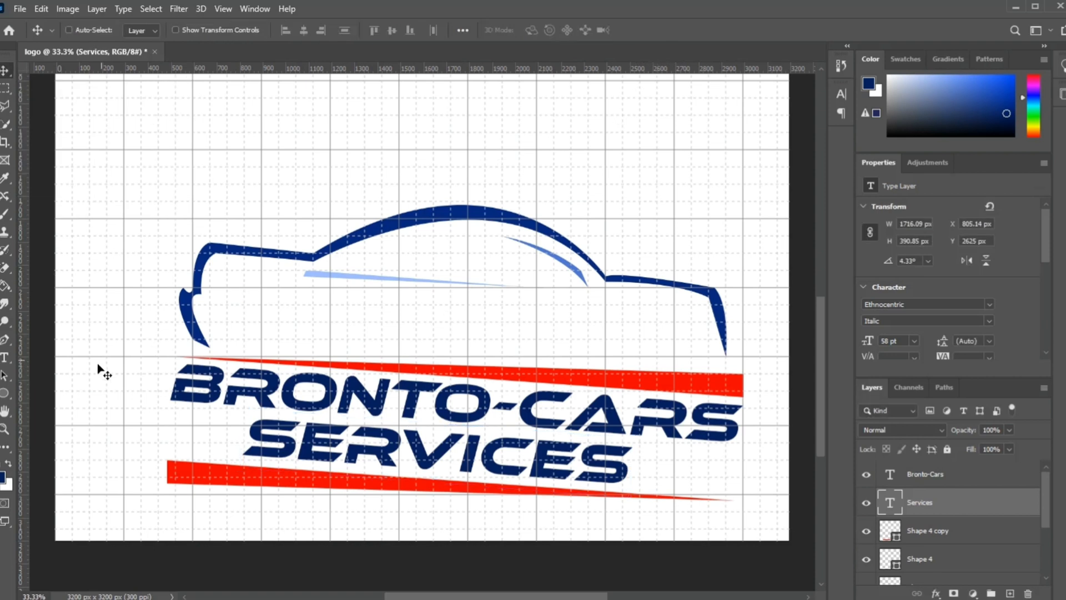
Step: Change the colour of the entire Services text to black (000000)
left_click(12, 358)
left_click(437, 460)
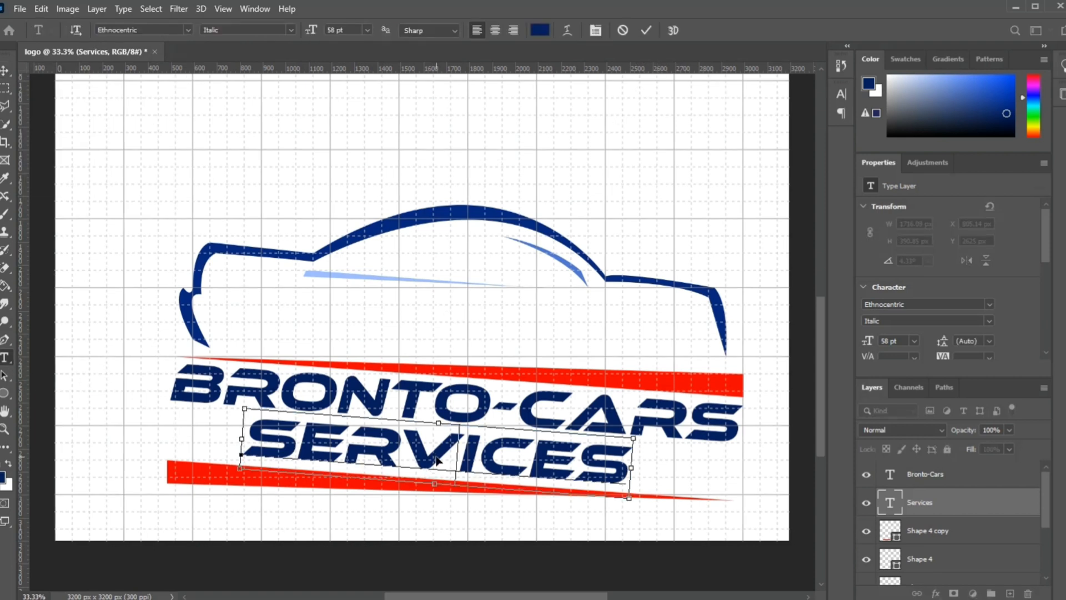
key("ctrl+a")
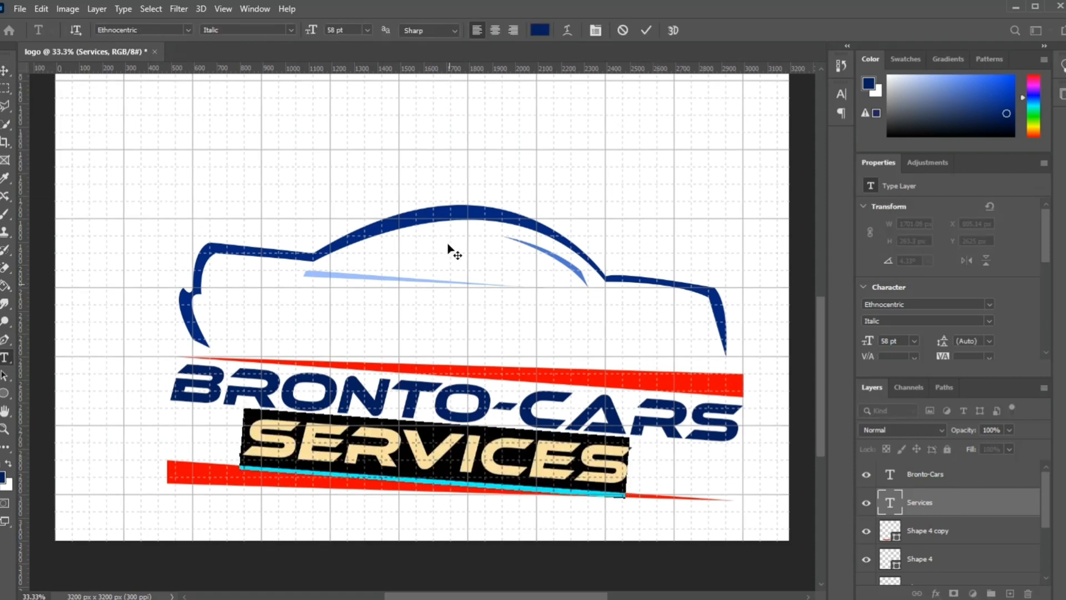
left_click(539, 30)
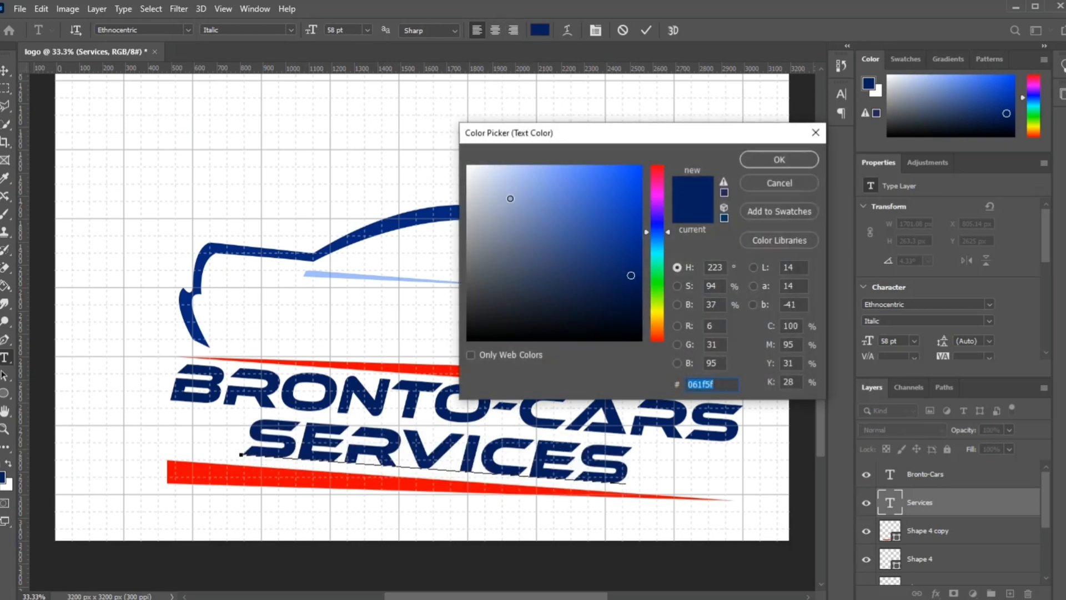
type("000000")
left_click(779, 160)
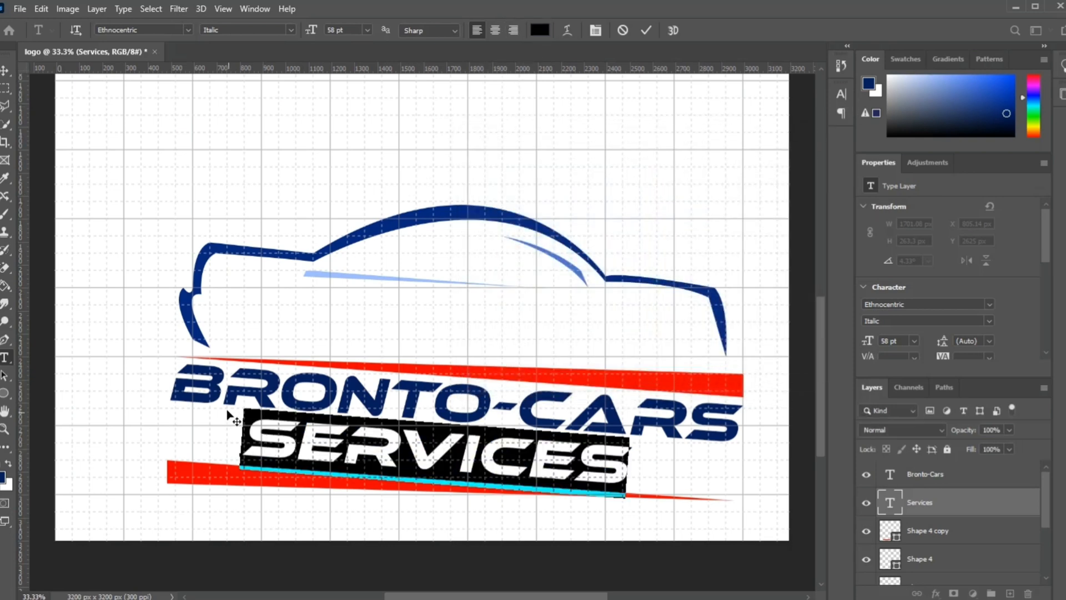
Step: Change the colour of the word Cars in the Bronto-Cars text to red (ff0000)
left_click(5, 71)
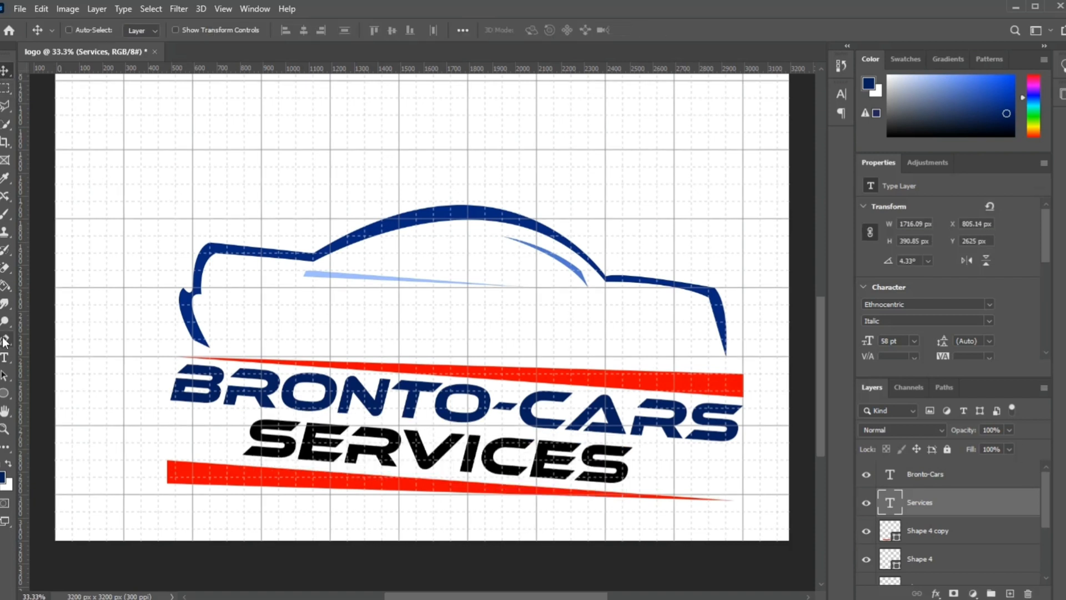
left_click(5, 357)
left_click(311, 408)
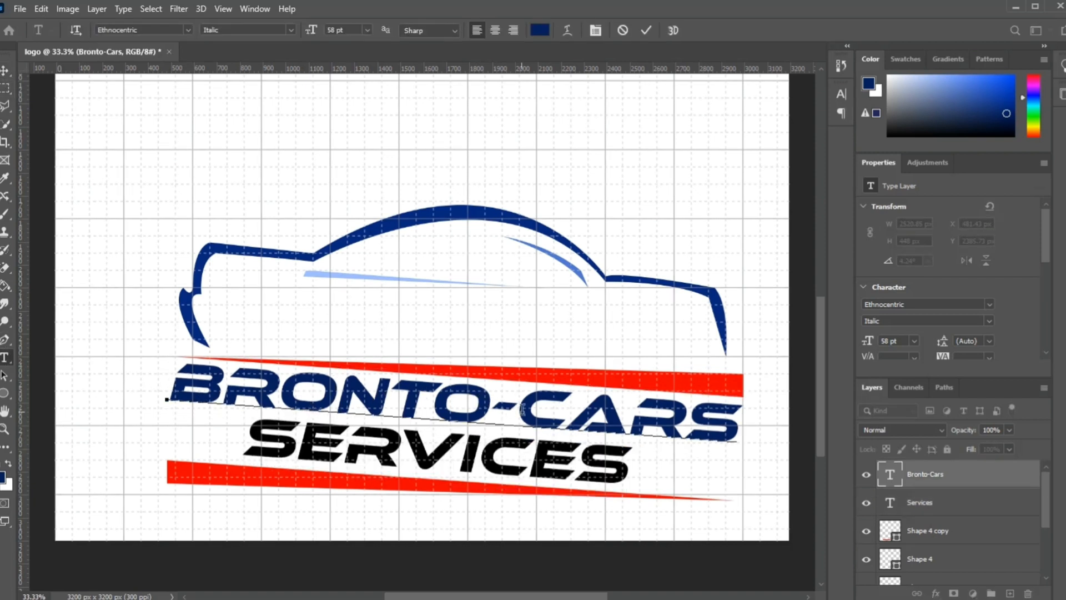
left_click_drag(522, 410, 739, 428)
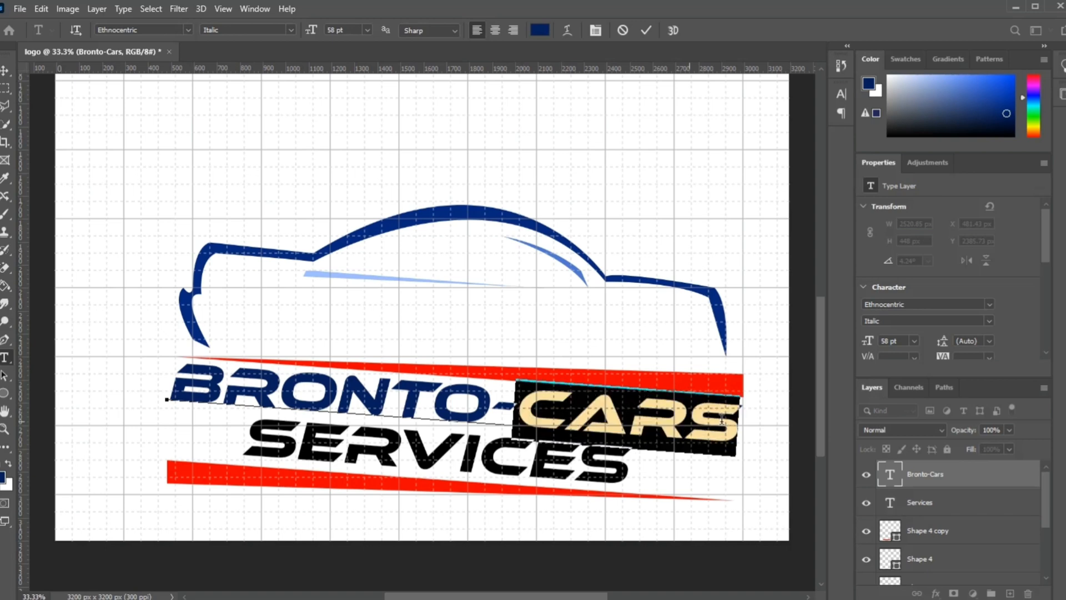
left_click(540, 30)
left_click(511, 236)
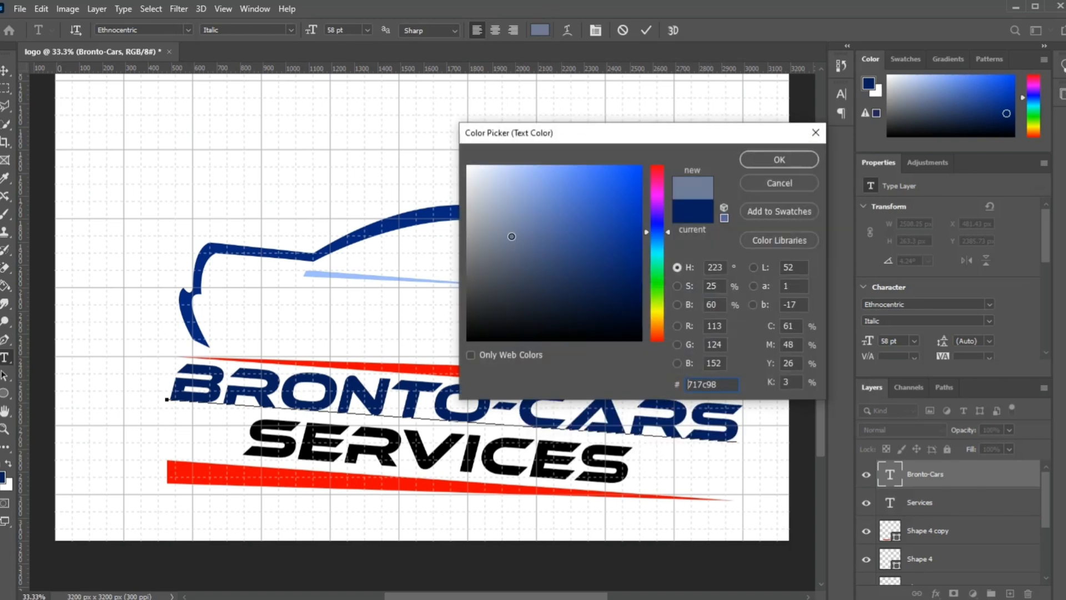
left_click(659, 165)
left_click(632, 181)
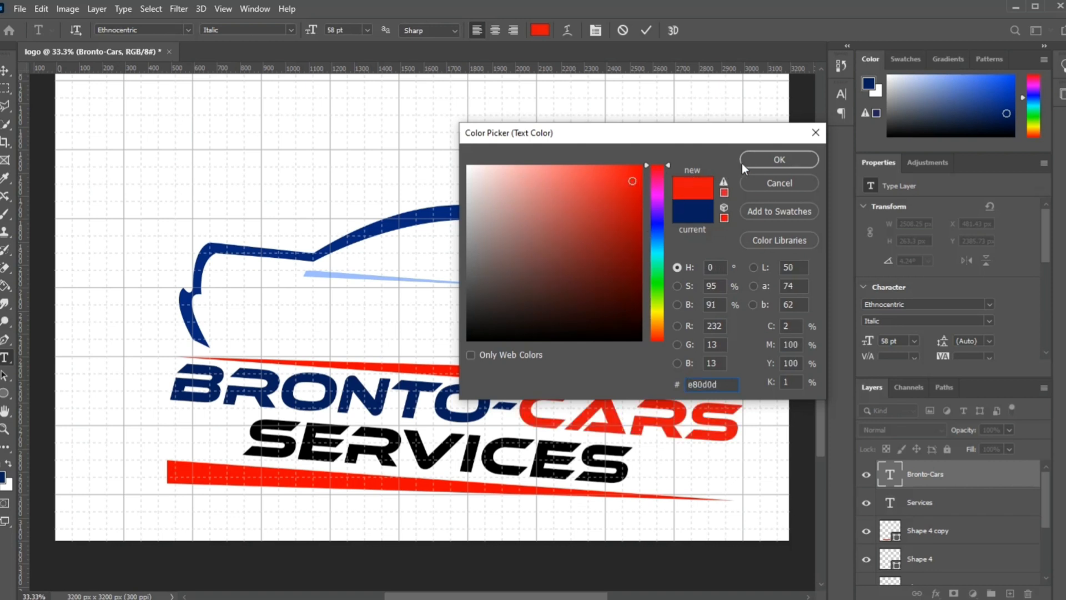
left_click(391, 364)
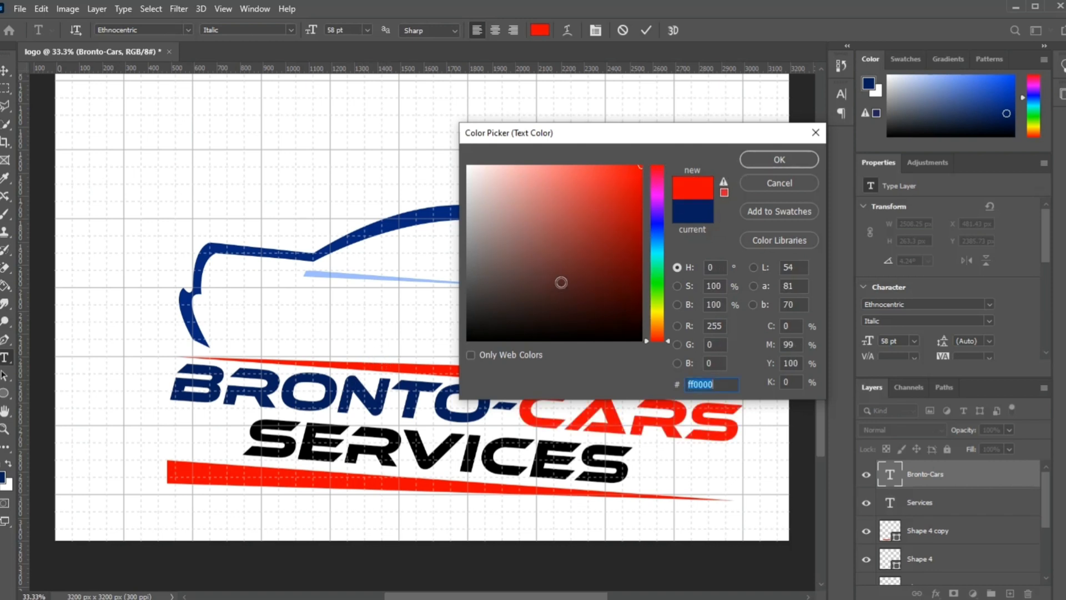
left_click(787, 161)
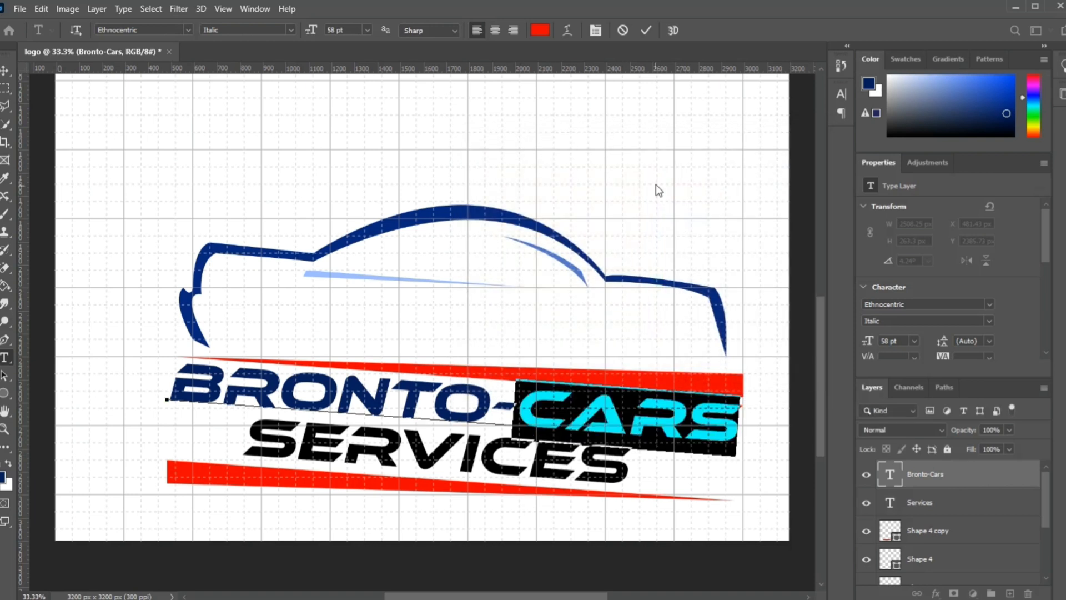
left_click(644, 30)
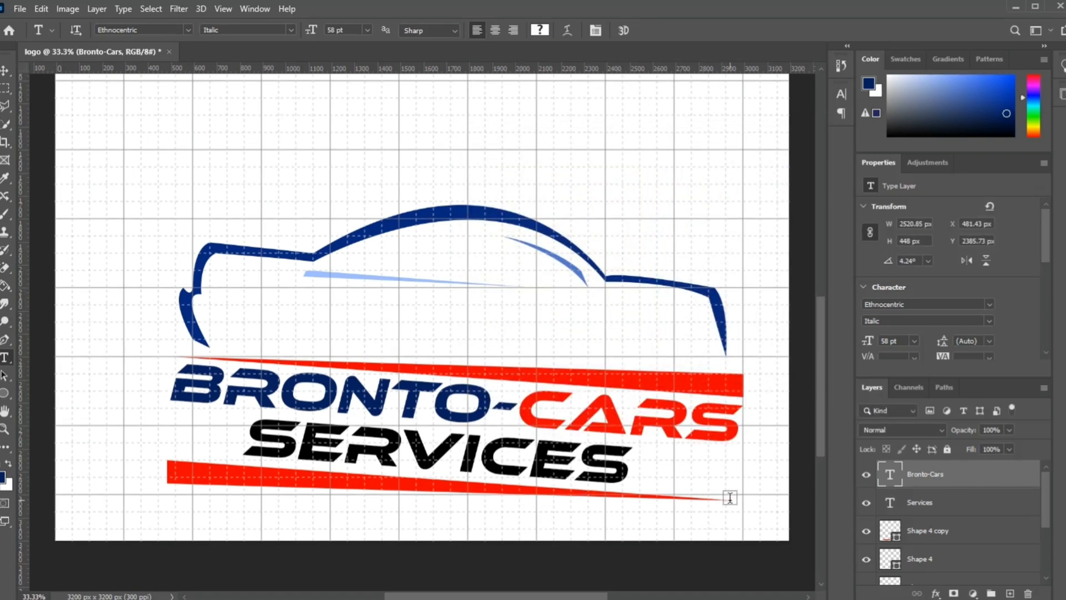
Step: Draw a blue ellipse about 2700 by 2100 px over the logo and move it about 113 px right and 188 px down
scroll(730, 498, "down", 2)
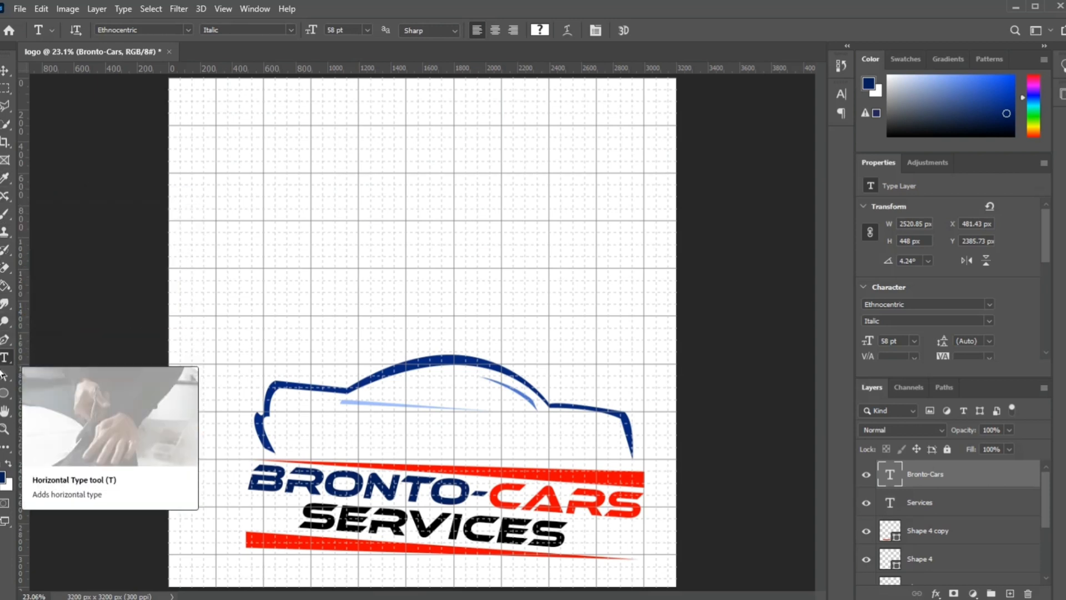
left_click(4, 398)
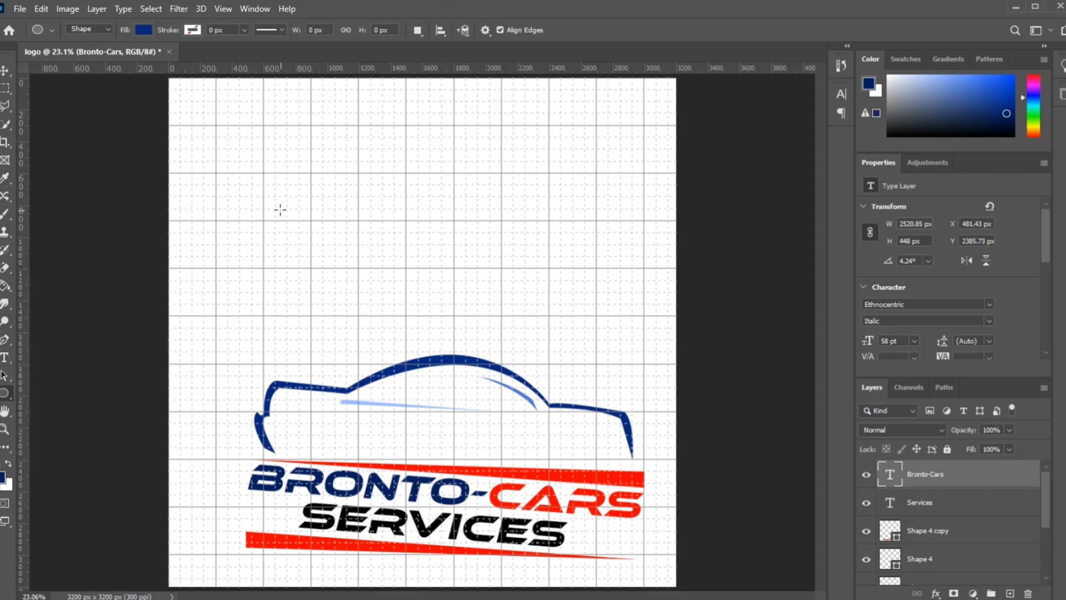
left_click_drag(220, 192, 645, 532)
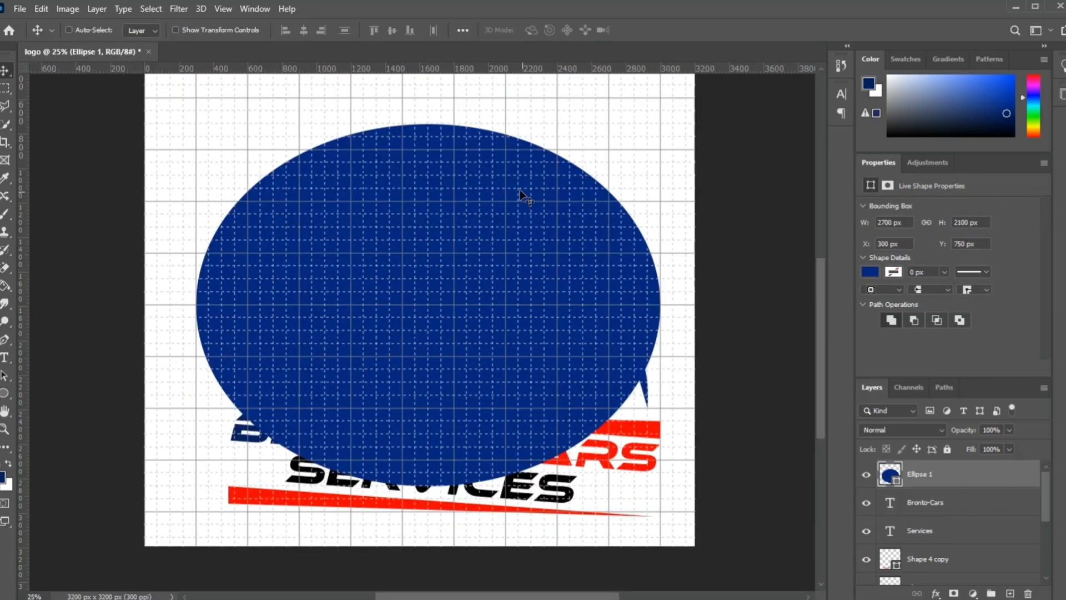
left_click_drag(520, 189, 557, 252)
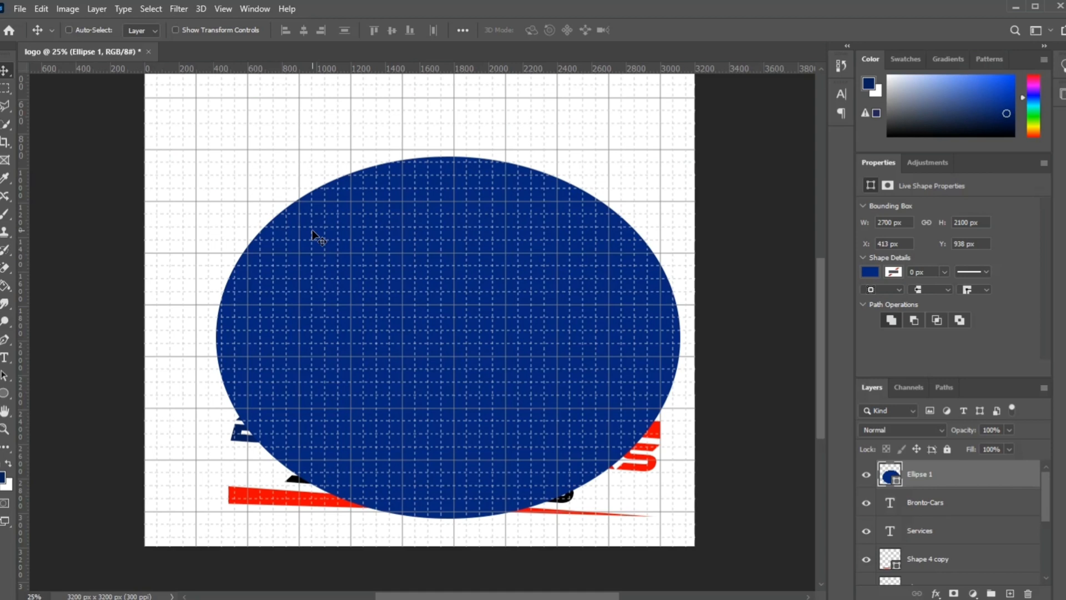
Step: Rotate the ellipse about -13.64° and, with its opacity at 41%, move it about 96 px left and 85 px down over the logo
key("ctrl+t")
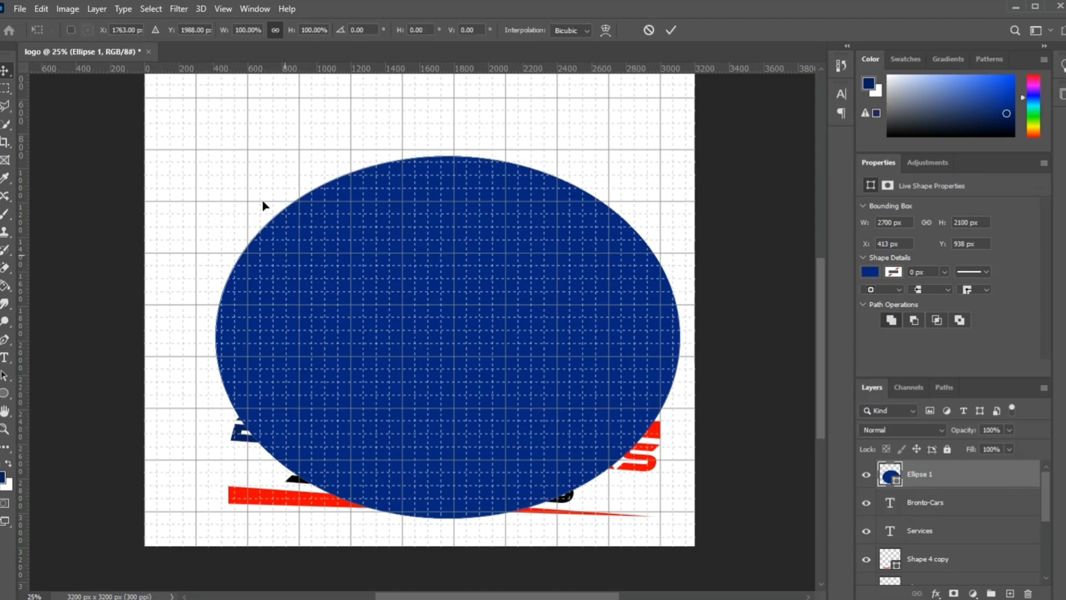
left_click_drag(207, 148, 171, 210)
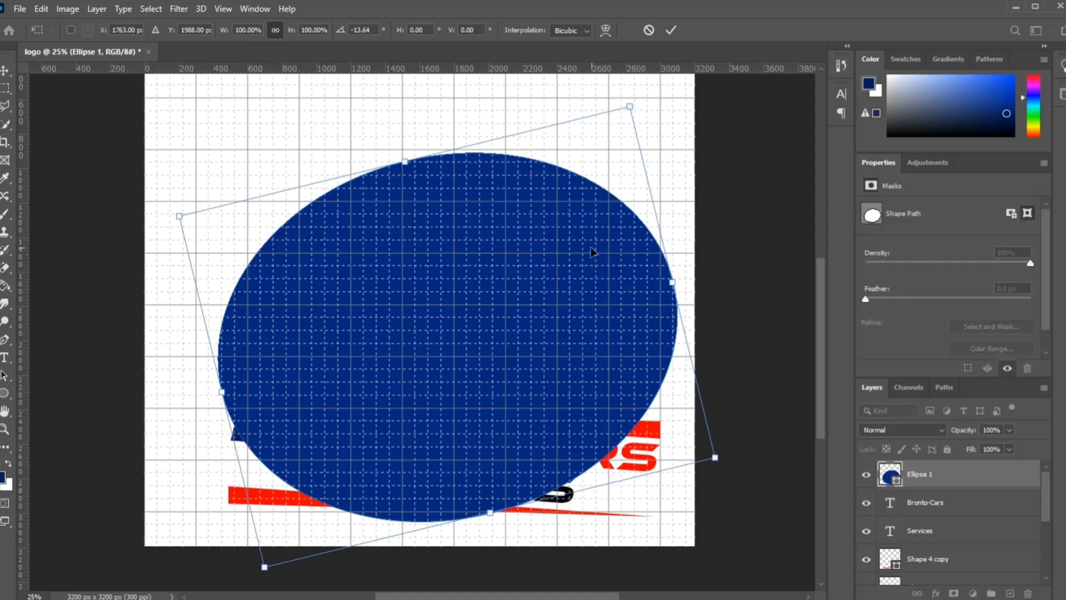
left_click(1008, 430)
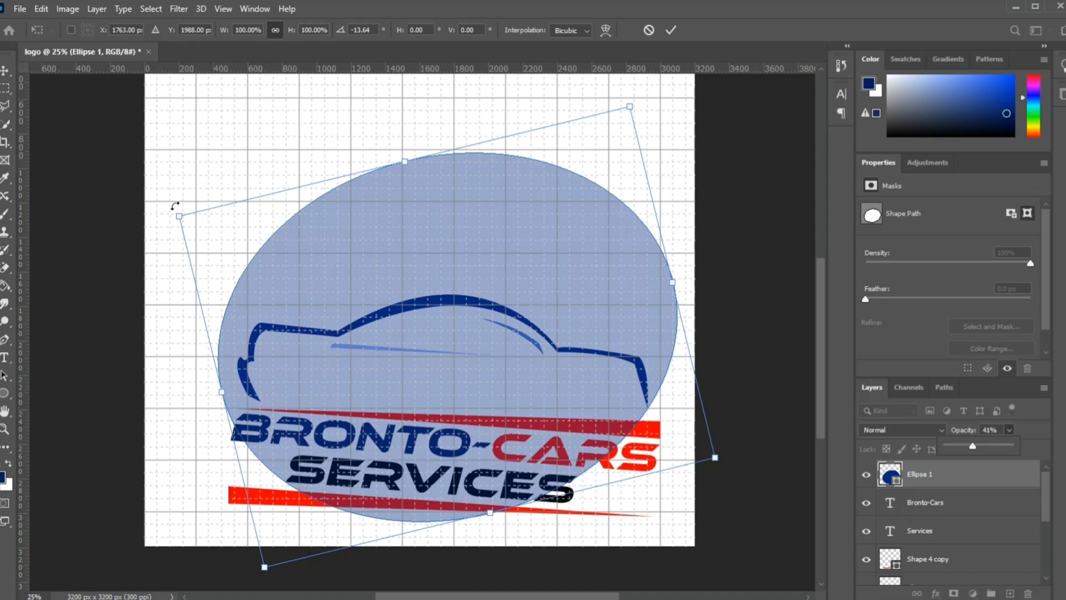
mouse_move(302, 245)
left_mouse_down()
mouse_move(293, 258)
mouse_move(305, 258)
left_mouse_up()
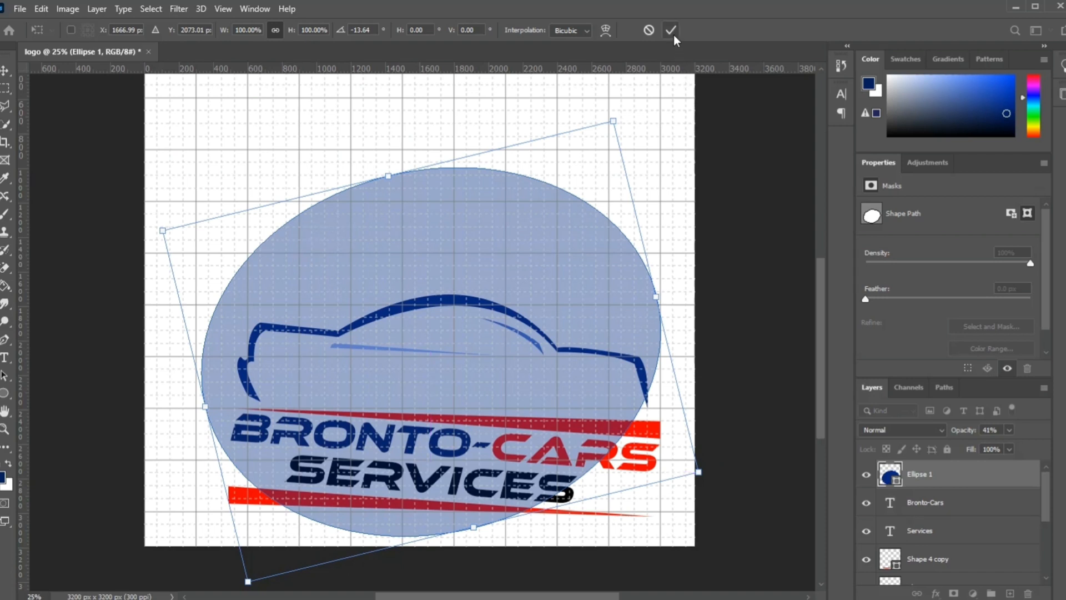
left_click(673, 33)
Step: Duplicate the Ellipse 1 layer and raise the copy's opacity to 99%
right_click(932, 474)
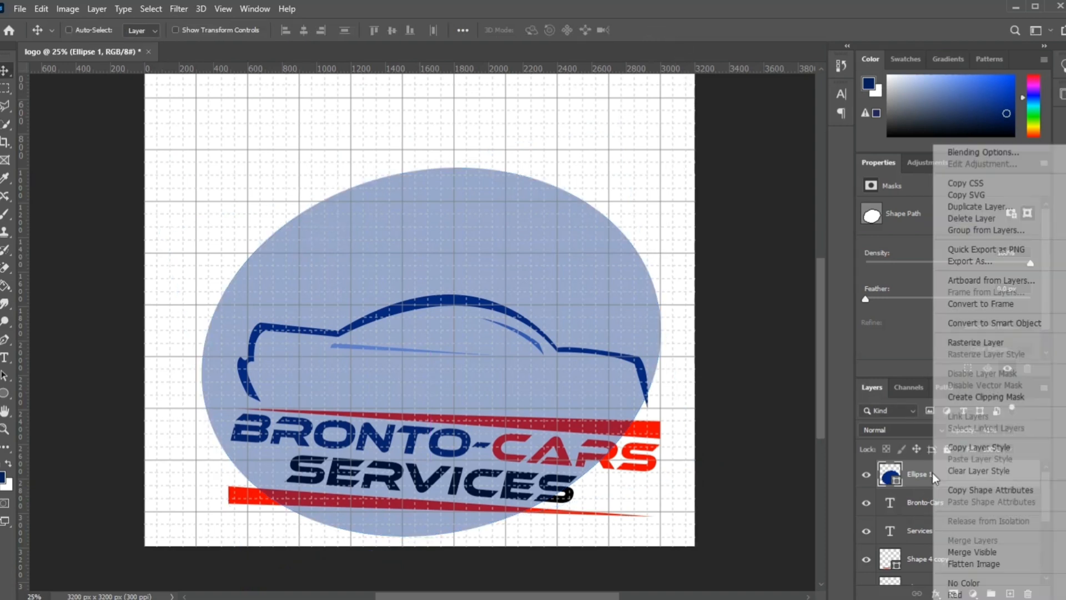
left_click(962, 206)
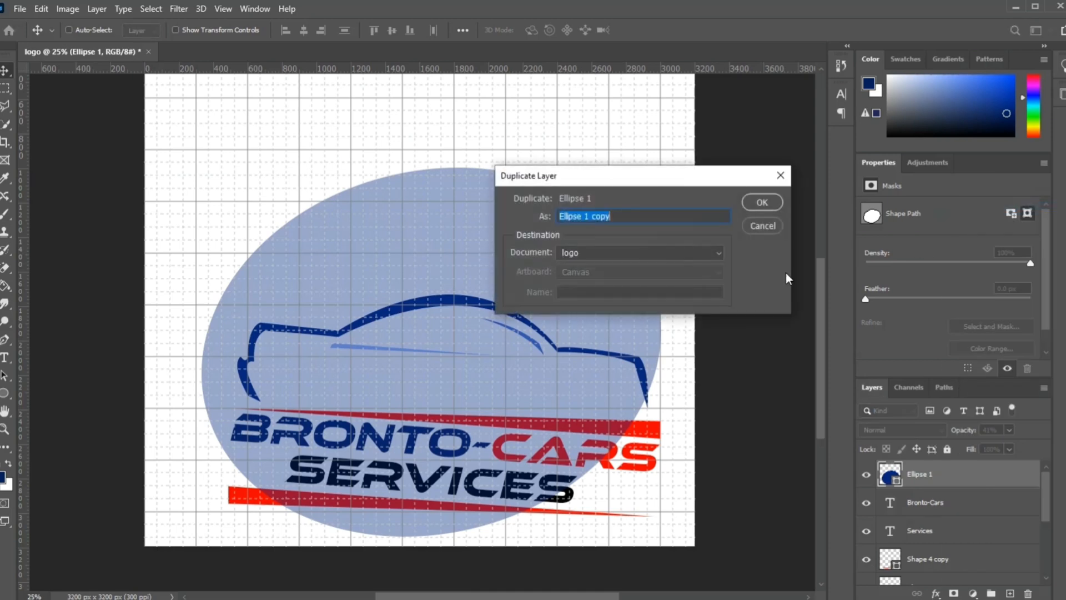
left_click(761, 203)
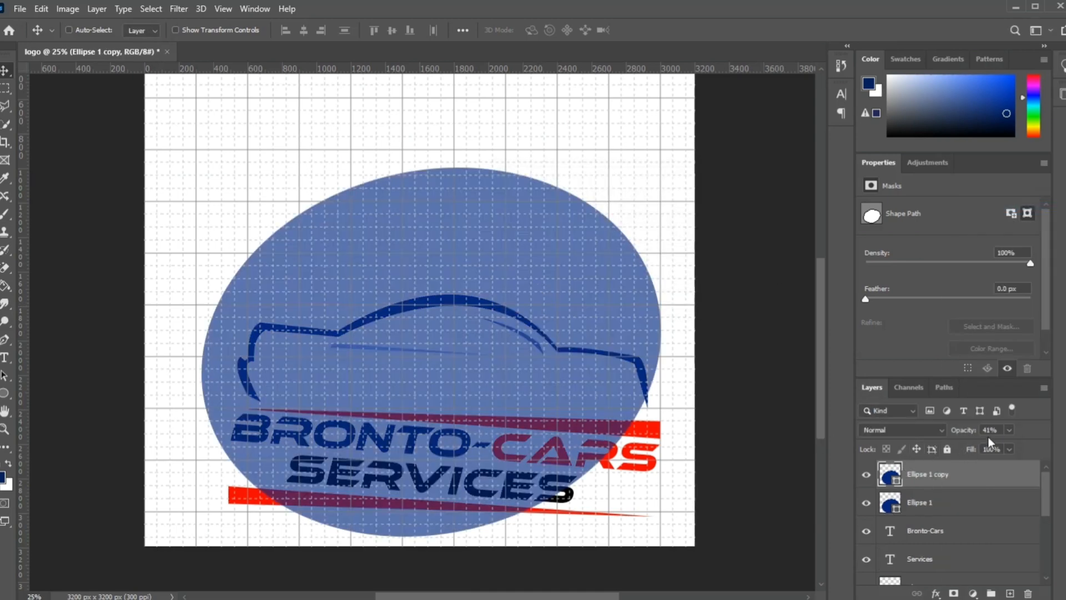
left_click(1007, 429)
left_click_drag(999, 444, 1041, 447)
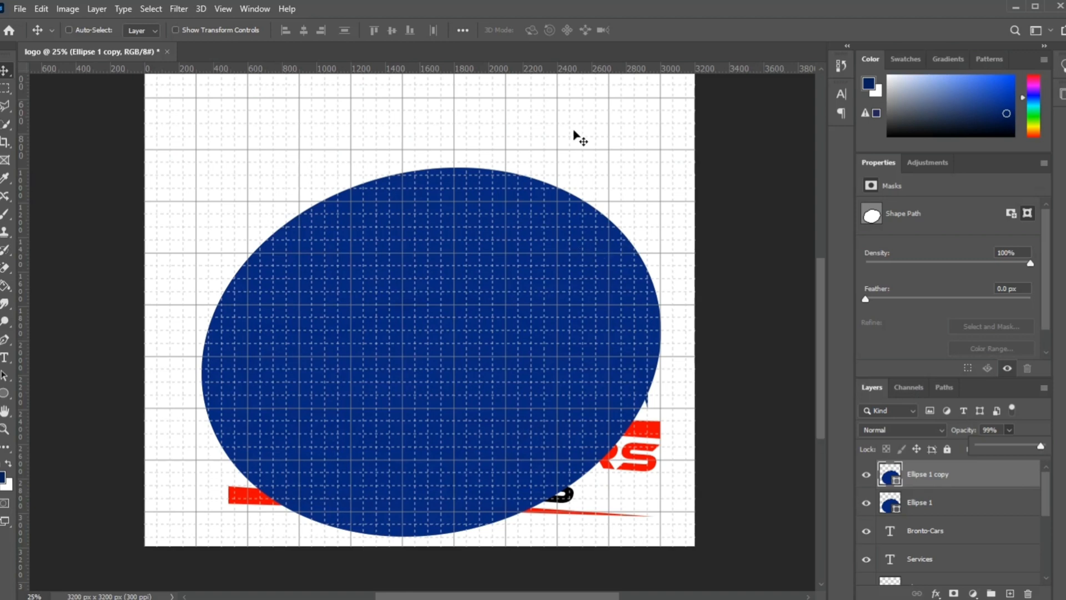
Step: Scale the ellipse copy to about 98.47% and offset it about 20 px right and 104 px down from the original ellipse
key("ctrl")
key("ctrl+t")
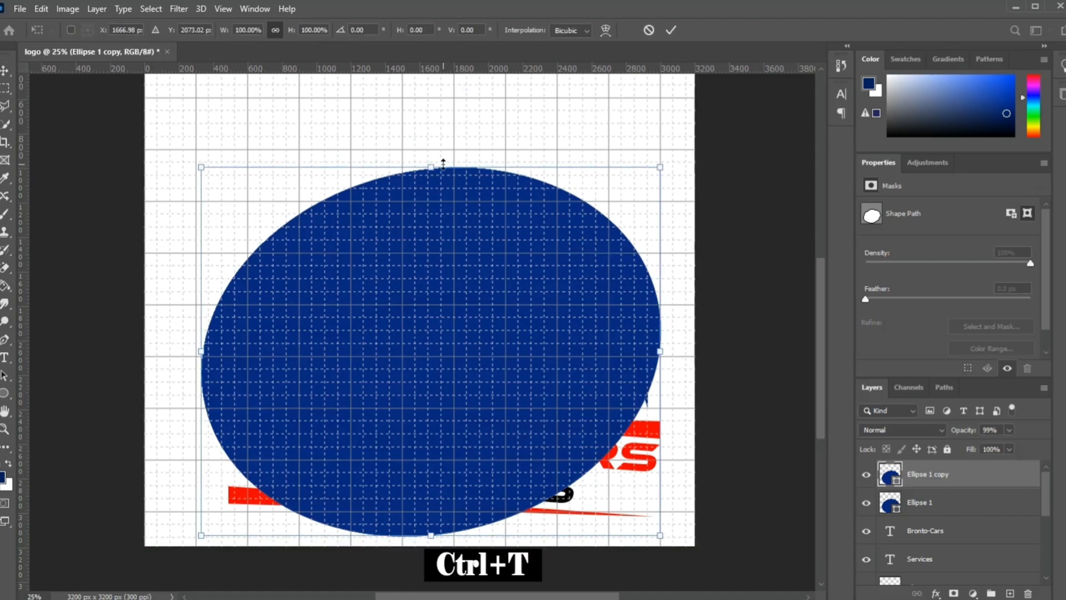
left_click_drag(660, 167, 646, 173)
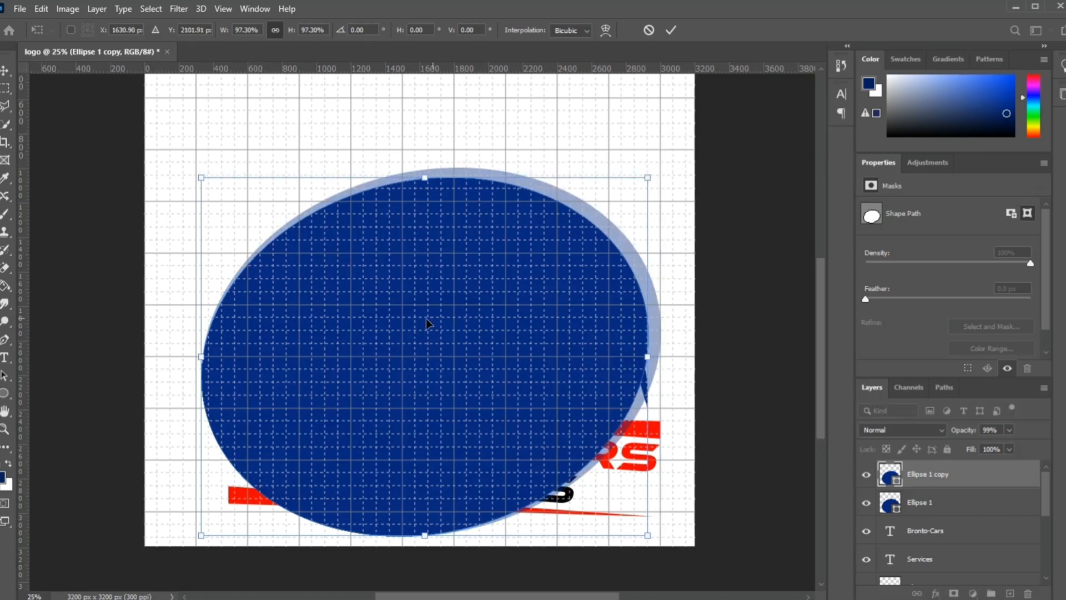
left_click_drag(398, 320, 405, 322)
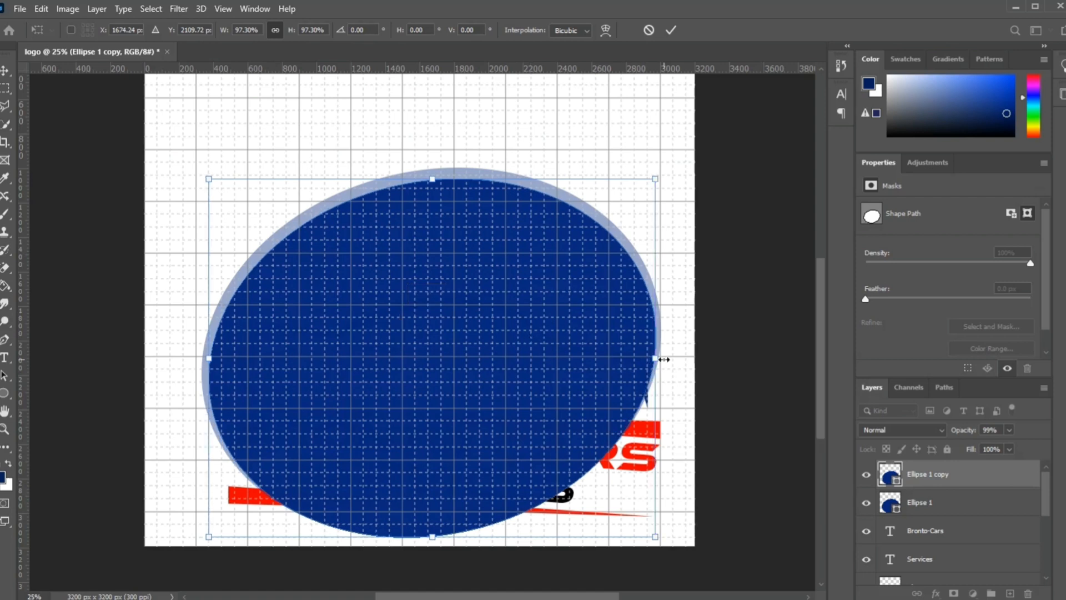
left_click_drag(657, 357, 660, 358)
left_click_drag(499, 319, 498, 331)
mouse_move(661, 365)
left_mouse_down()
mouse_move(670, 369)
mouse_move(659, 367)
left_mouse_up()
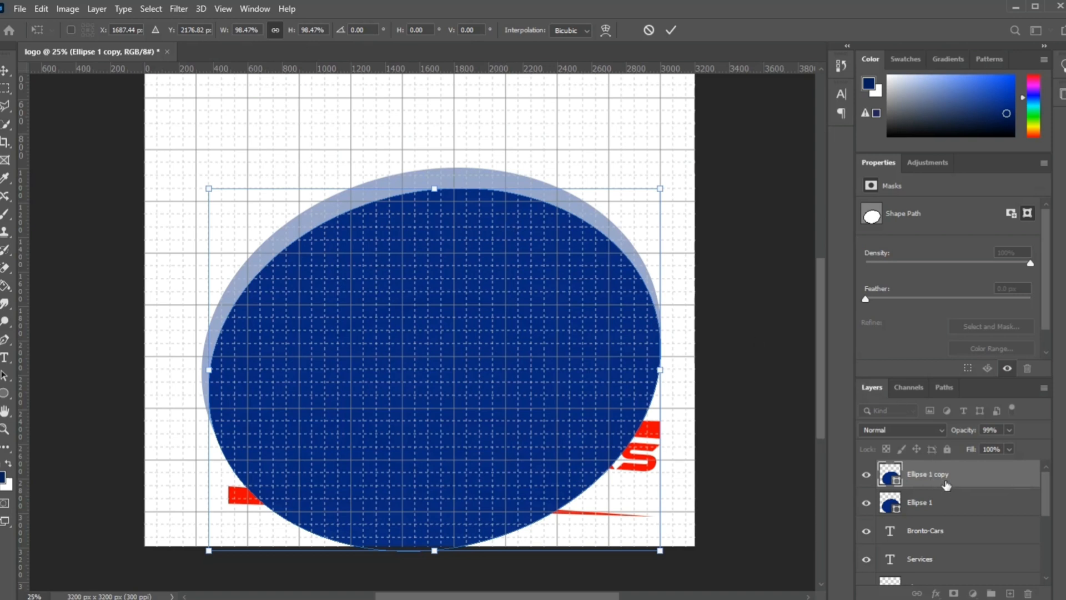
key("Return")
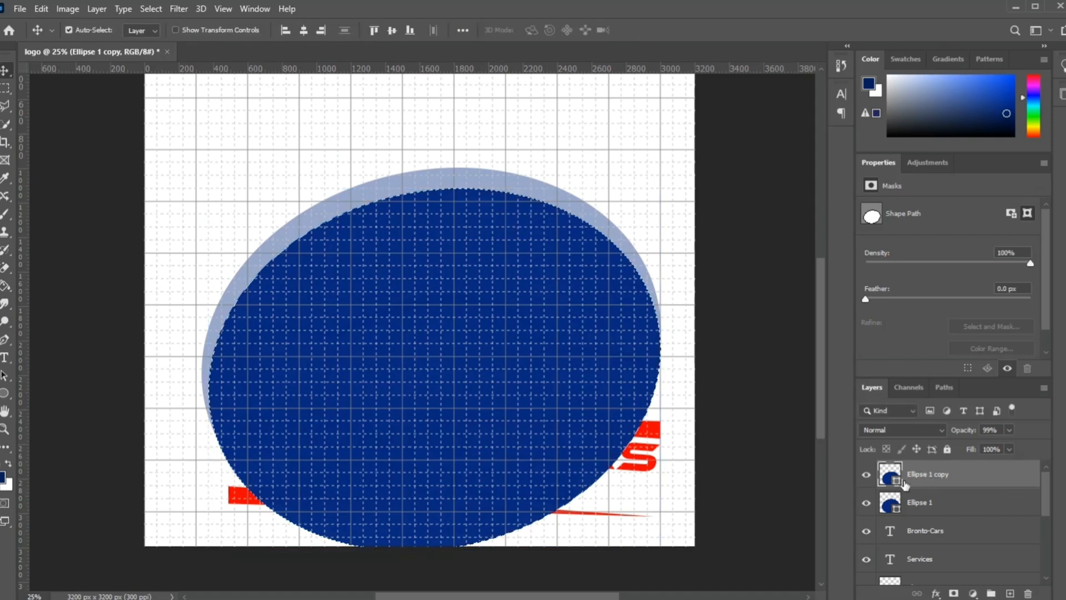
Step: Select the ellipse copy's outline, delete the copy, and cut the selected area out of the rasterized Ellipse 1 layer to form a crescent
left_click(899, 481, "ctrl")
left_click_drag(947, 484, 1028, 593)
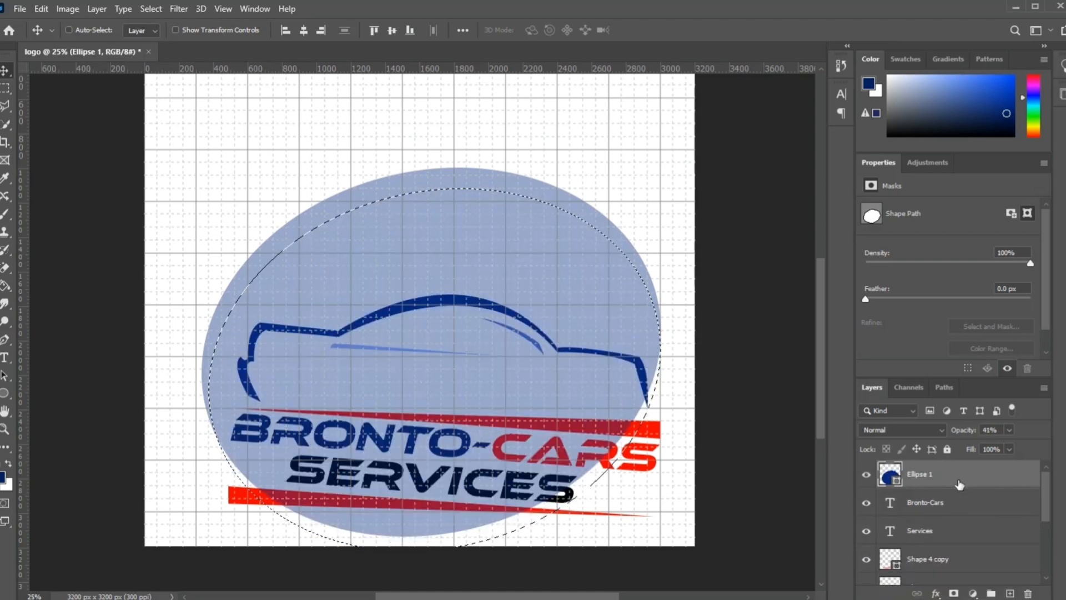
right_click(953, 475)
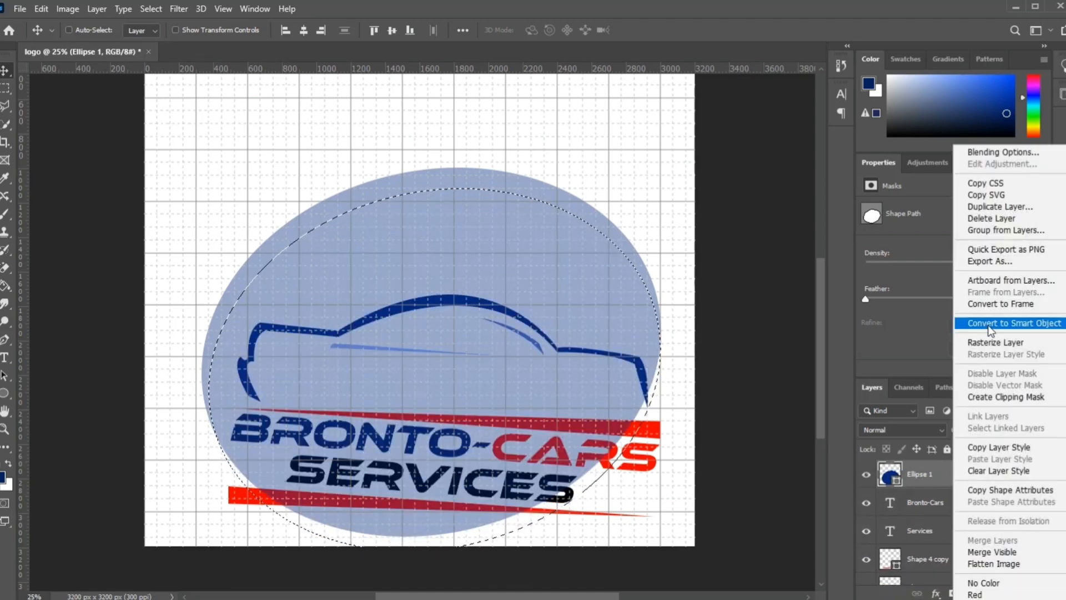
left_click(994, 343)
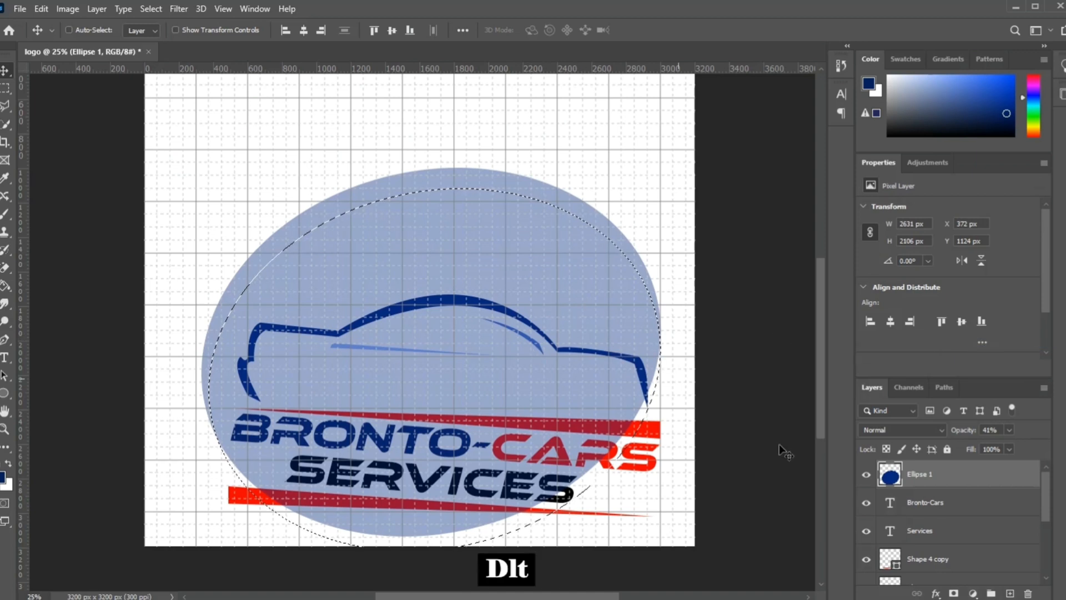
key("Delete")
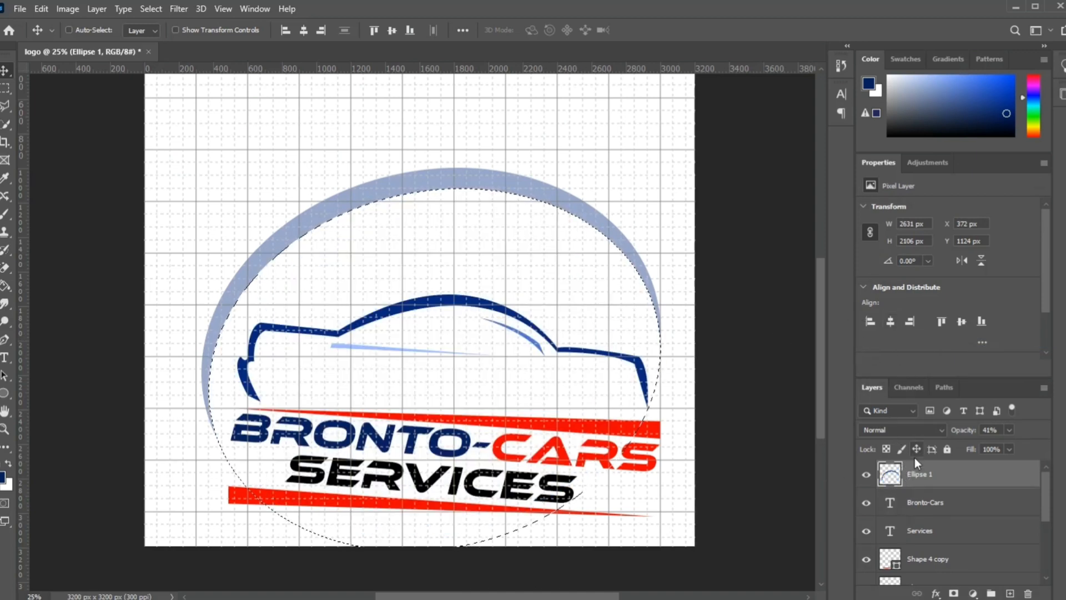
Step: Set the crescent layer's opacity to 100% and clear the selection
left_click(1008, 431)
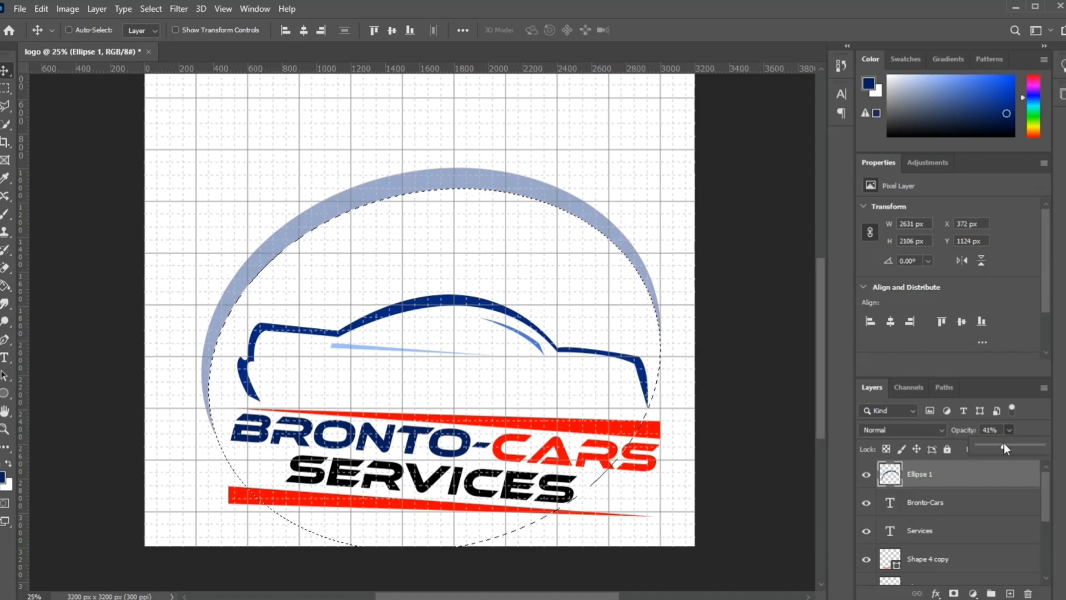
left_click_drag(1004, 444, 1037, 451)
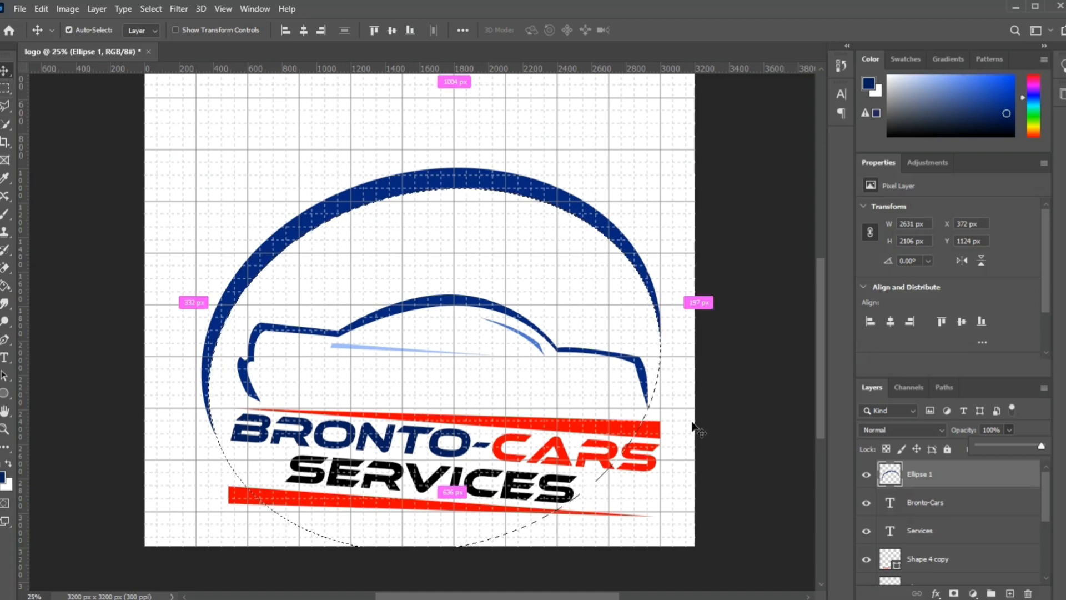
key("ctrl+d")
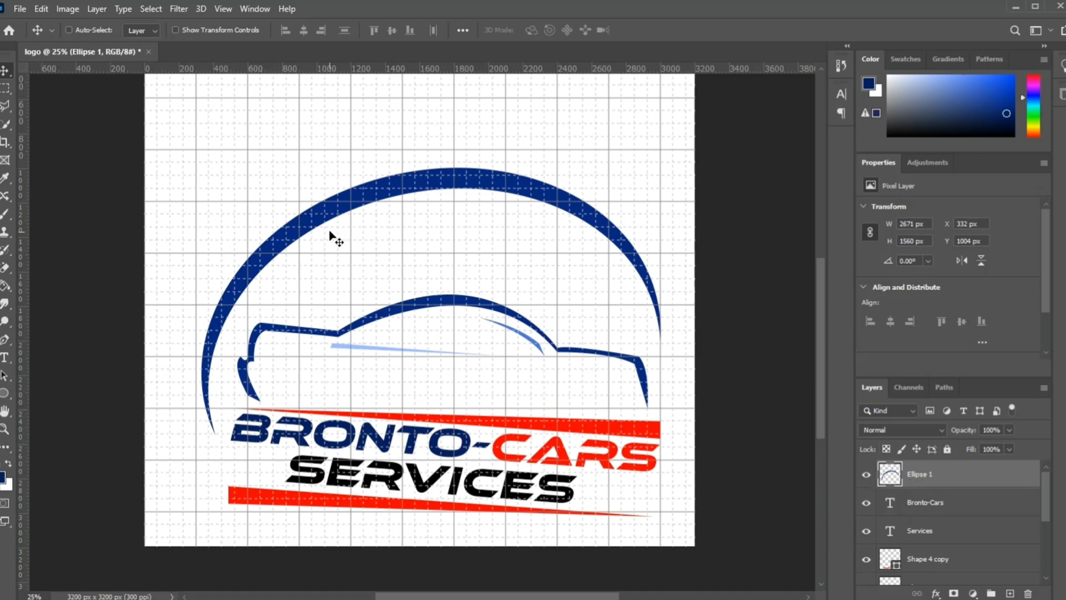
Step: Apply a Color Overlay layer style in red (ff0303) with Normal blending and 100% opacity to the crescent layer Ellipse 1
double_click(992, 480)
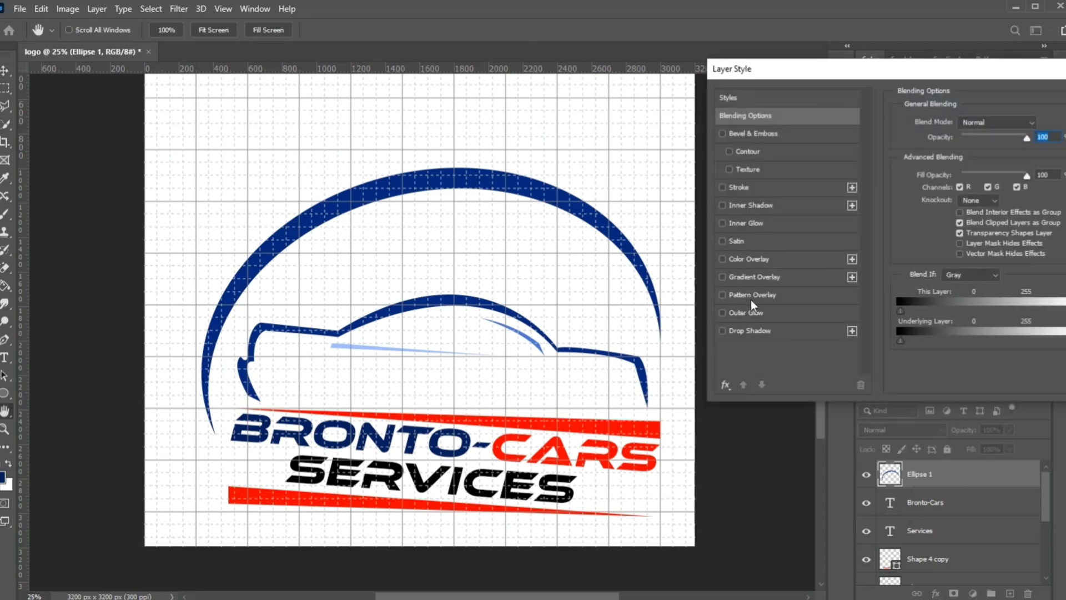
left_click(750, 278)
left_click(767, 258)
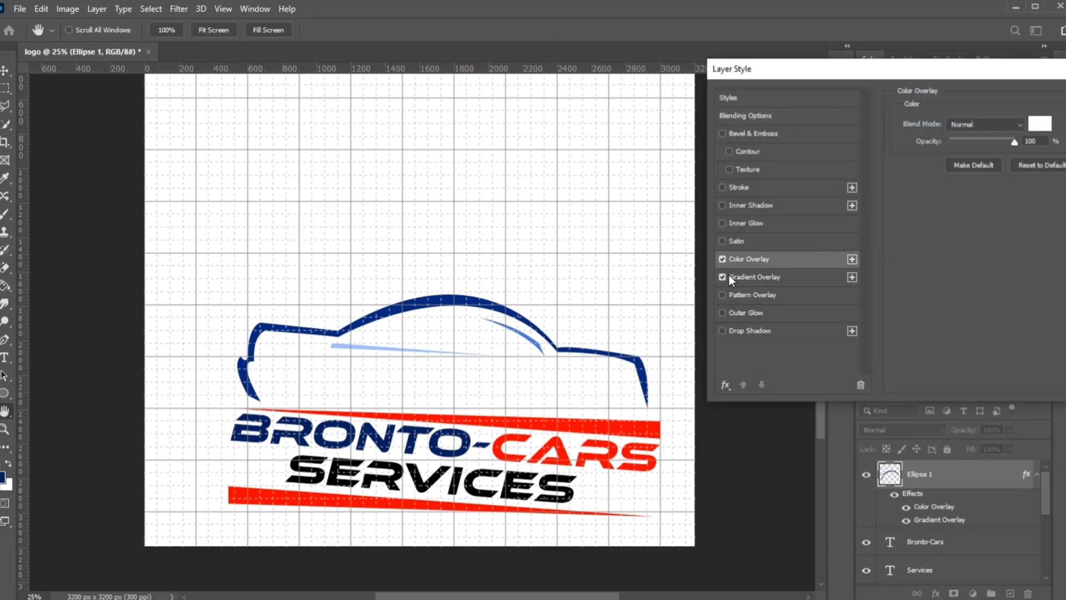
left_click(724, 276)
left_click(1037, 126)
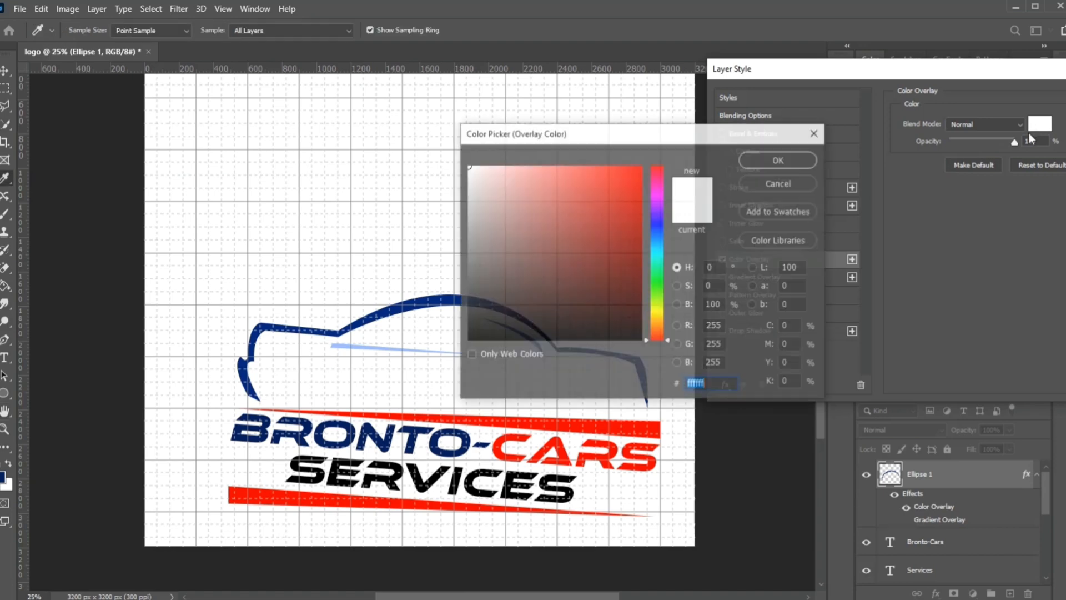
left_click(639, 166)
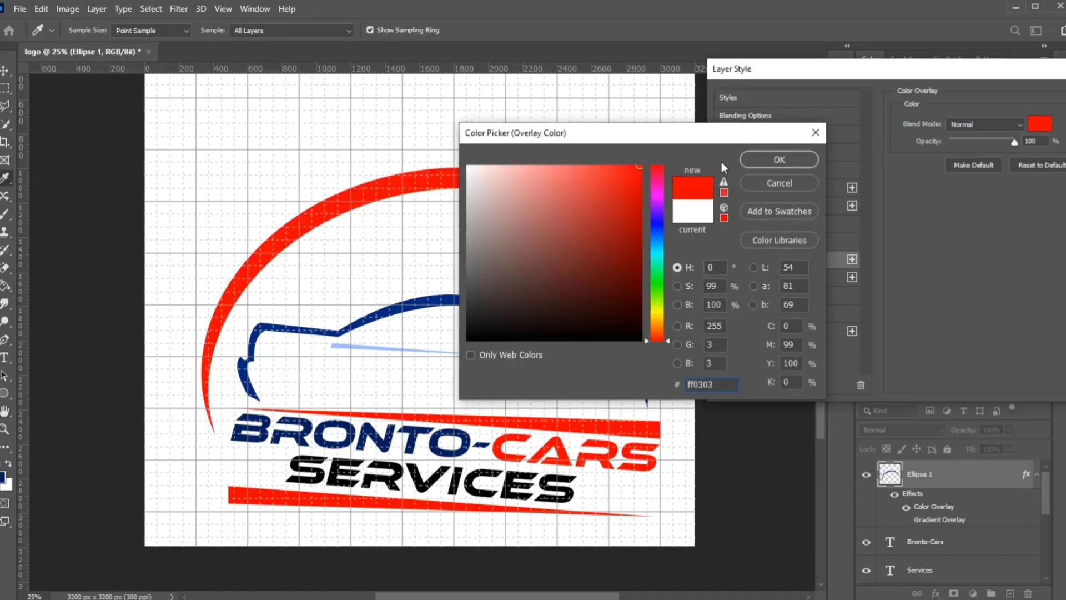
left_click(759, 161)
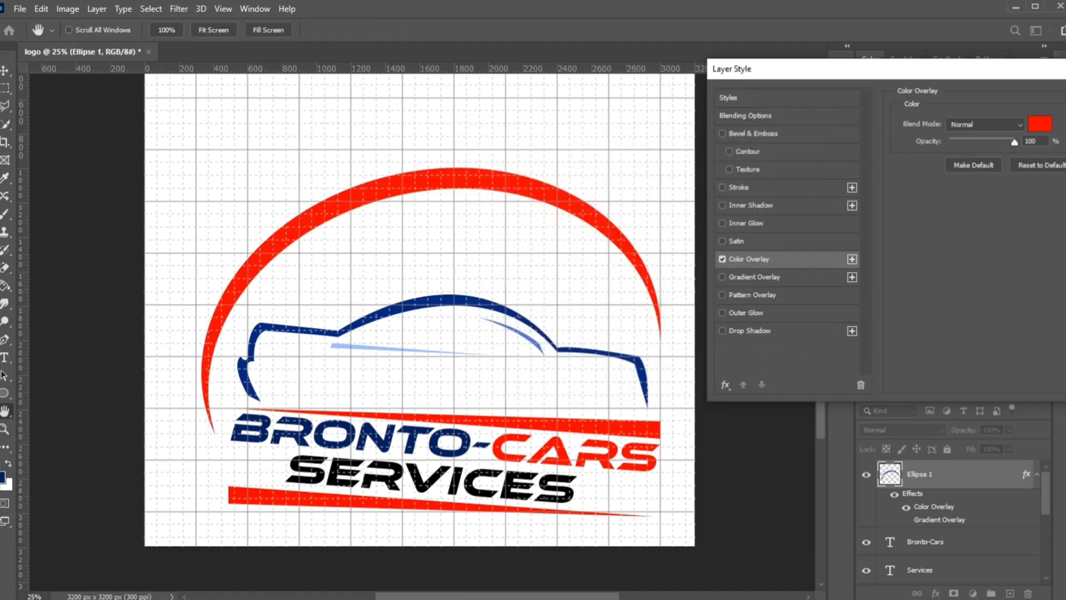
key("Return")
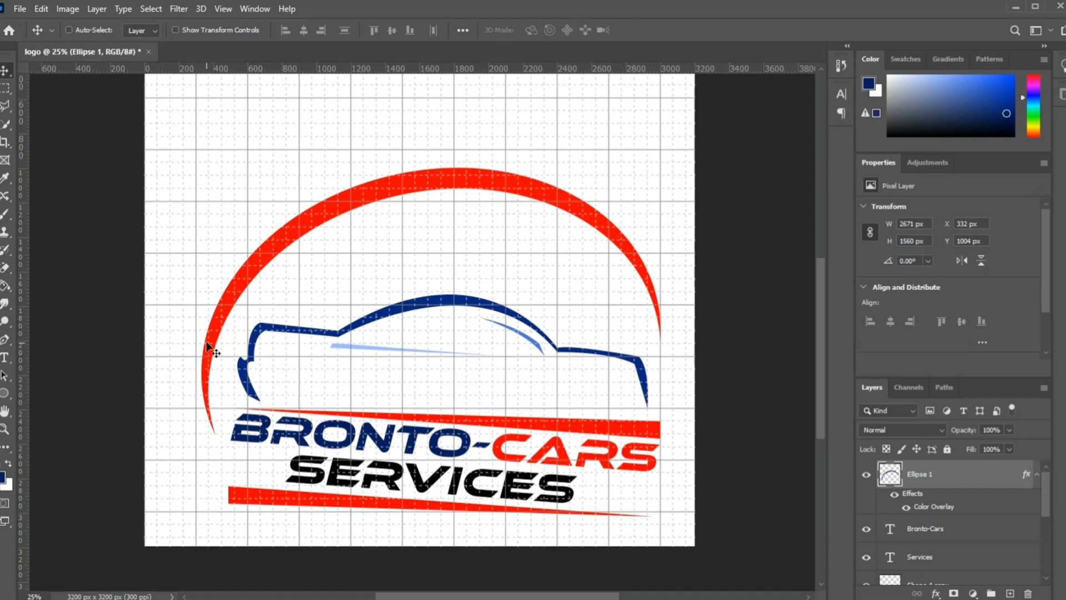
Step: Move the red crescent about 43 px right and 121 px down, closer around the car outline
key("ctrl+t")
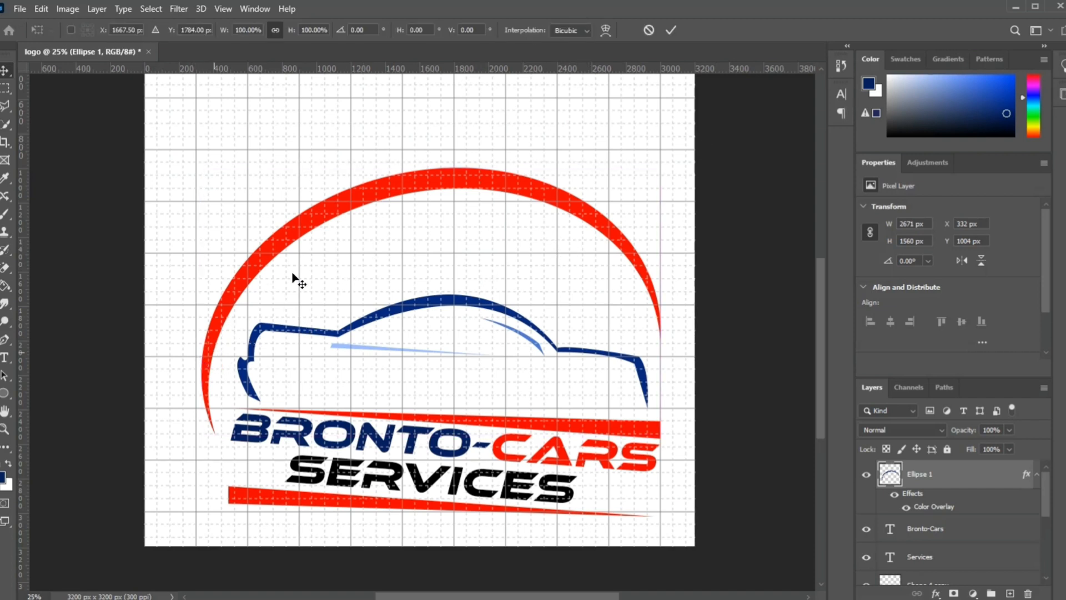
left_click_drag(344, 211, 353, 228)
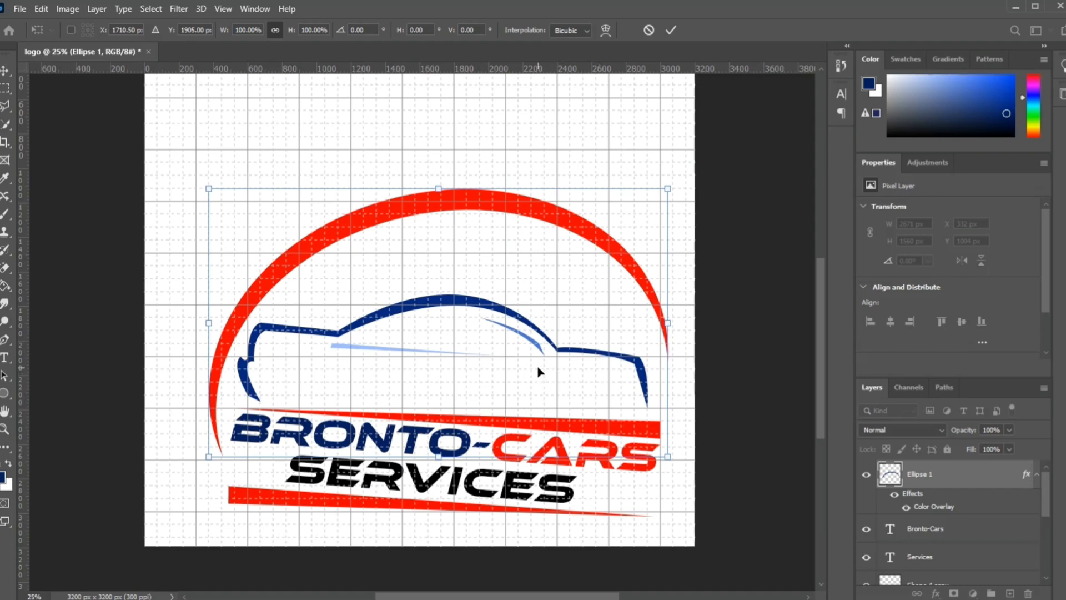
left_click(672, 30)
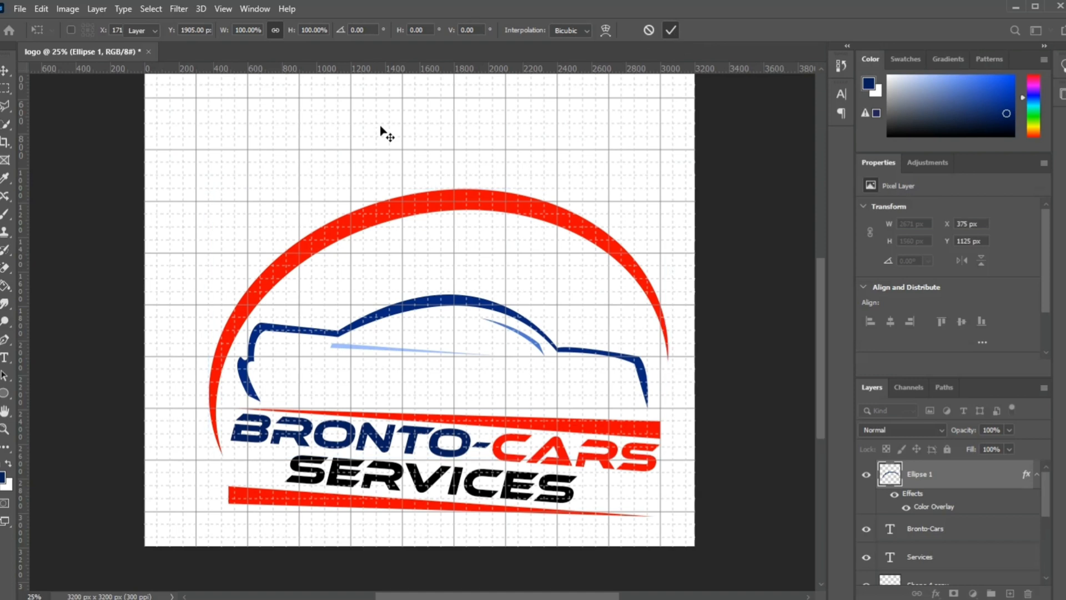
Step: Crop the empty space above and beside the logo, reducing the canvas to about 3008 x 2225 px
left_click(4, 143)
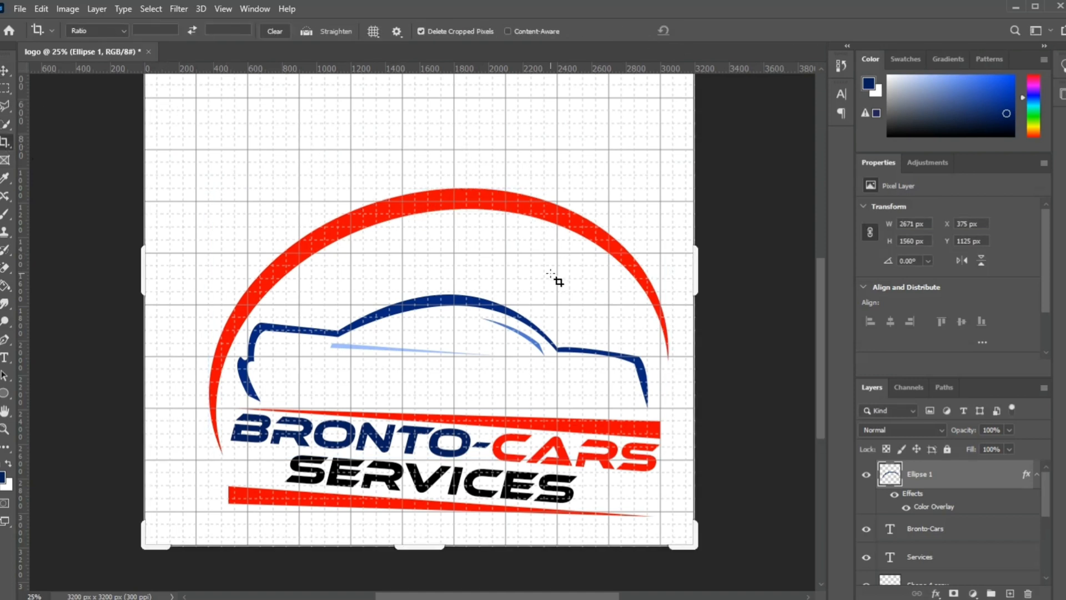
scroll(507, 239, "up", 1)
scroll(467, 147, "up", 1)
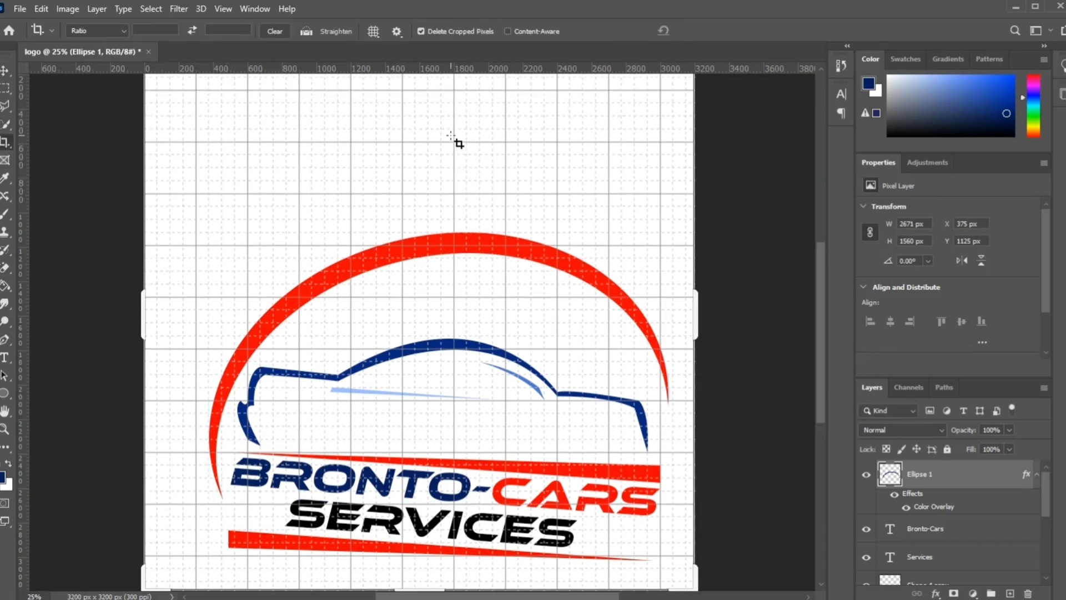
scroll(453, 139, "up", 1)
scroll(453, 138, "up", 3)
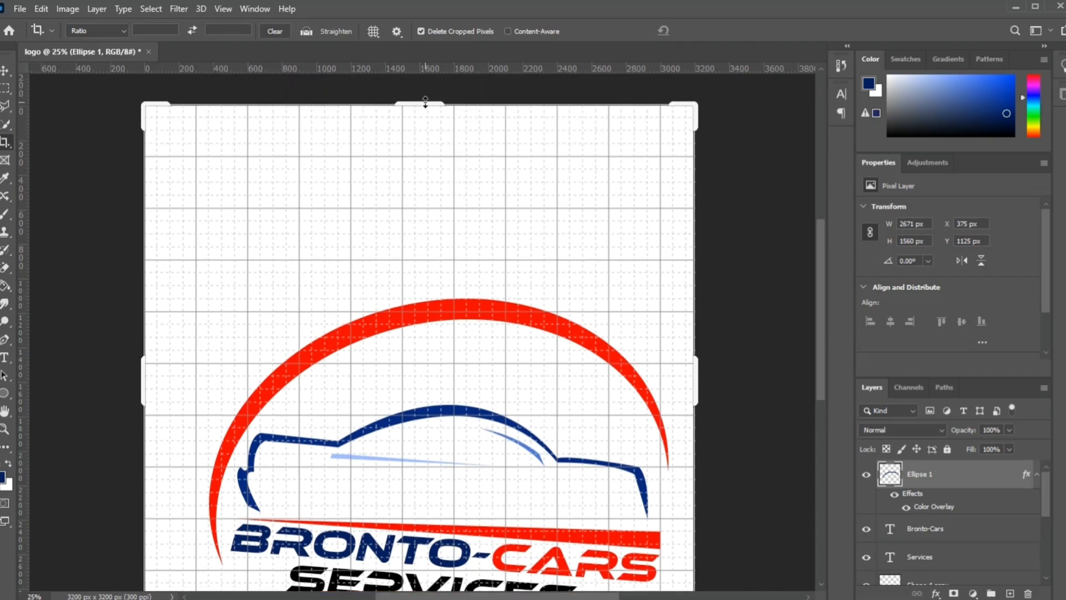
left_click_drag(425, 105, 451, 189)
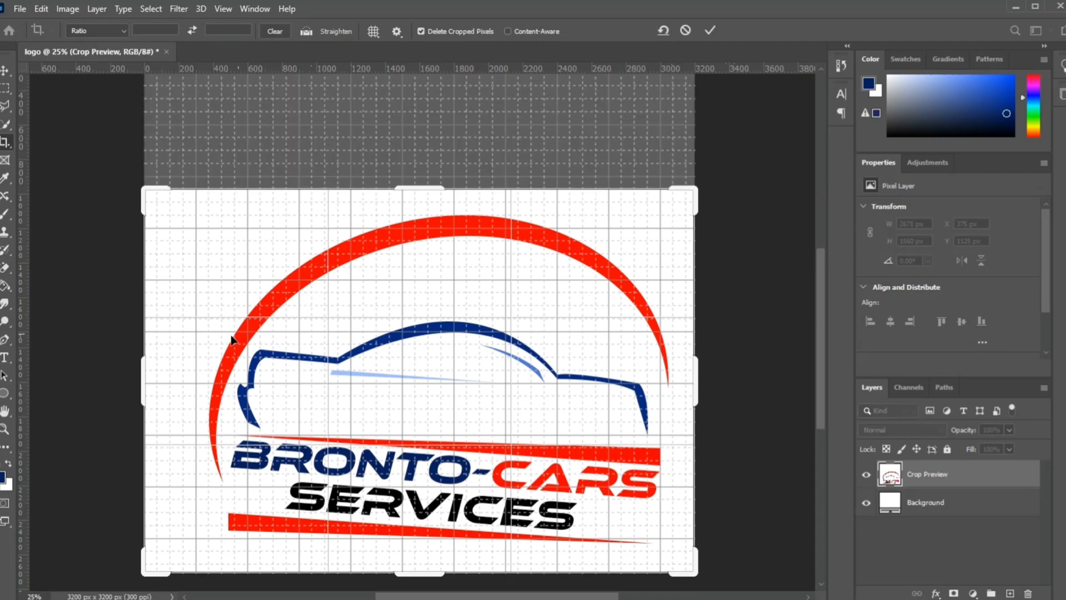
left_click_drag(143, 364, 160, 365)
left_click(710, 29)
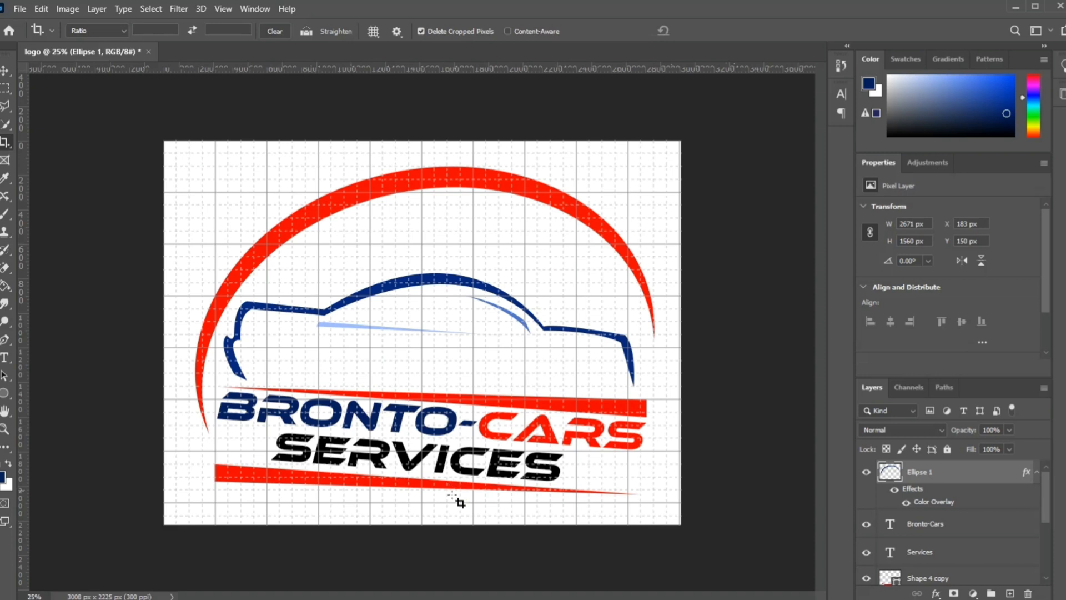
Step: Save the logo as the Photoshop file "Bronto cars.psd" in the img folder, with Maximize Compatibility on
left_click(21, 10)
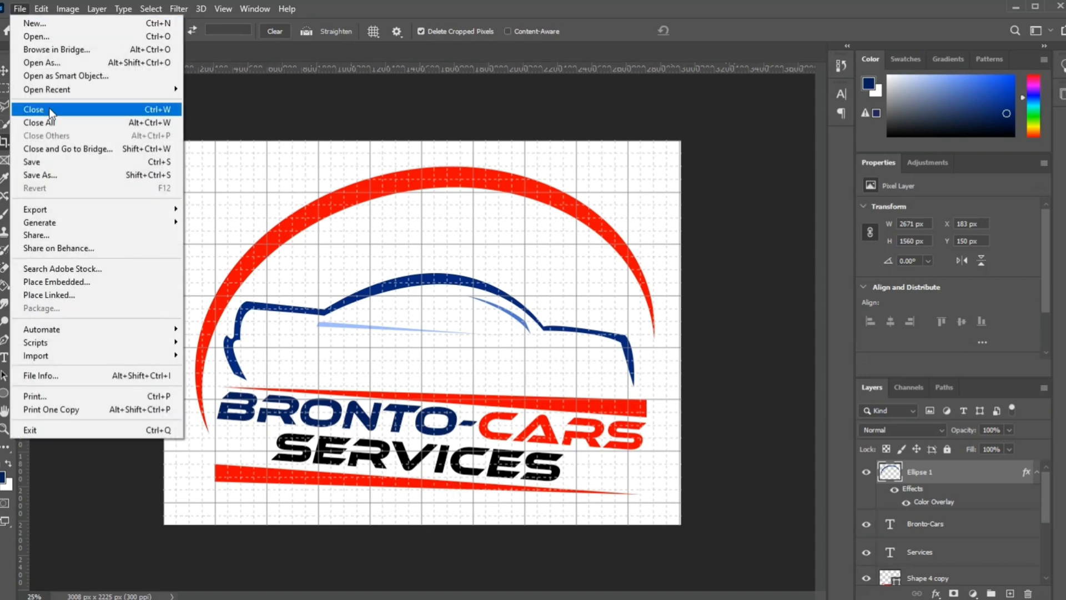
left_click(57, 167)
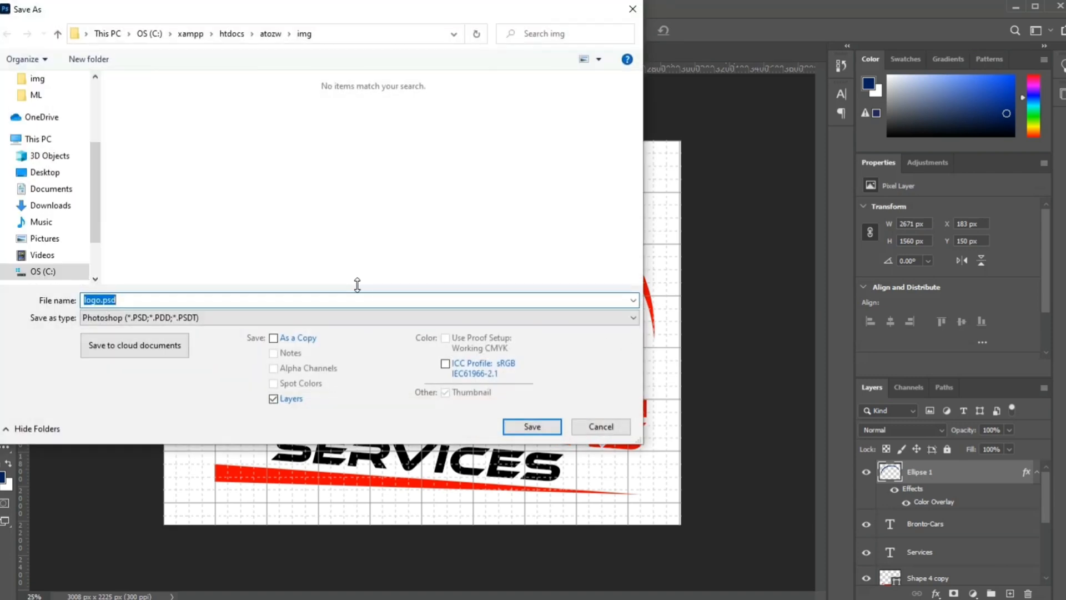
type("Br")
type("-cars")
key("Return")
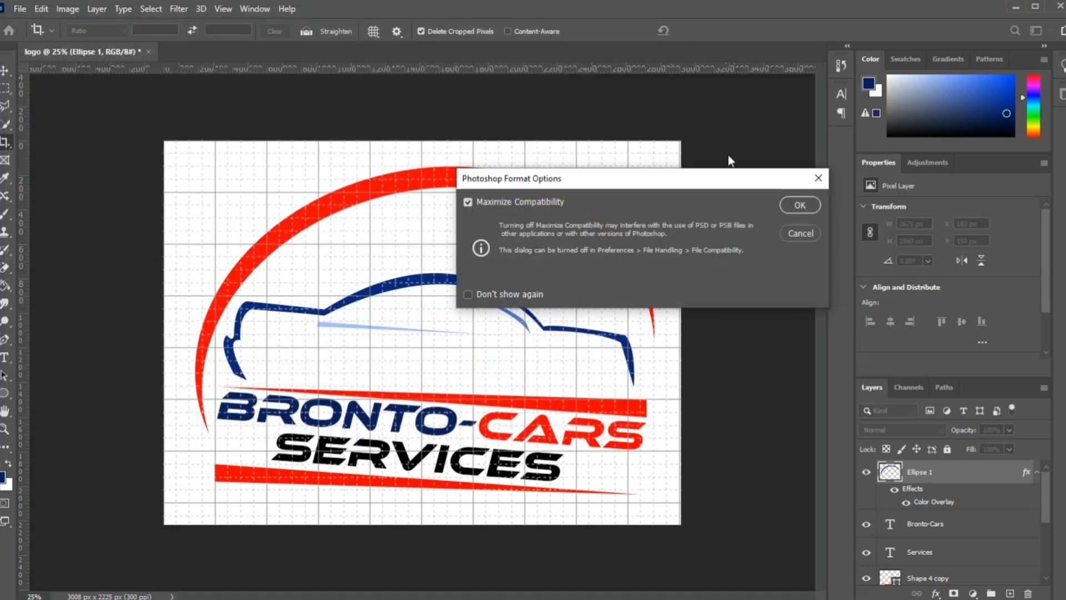
left_click(799, 203)
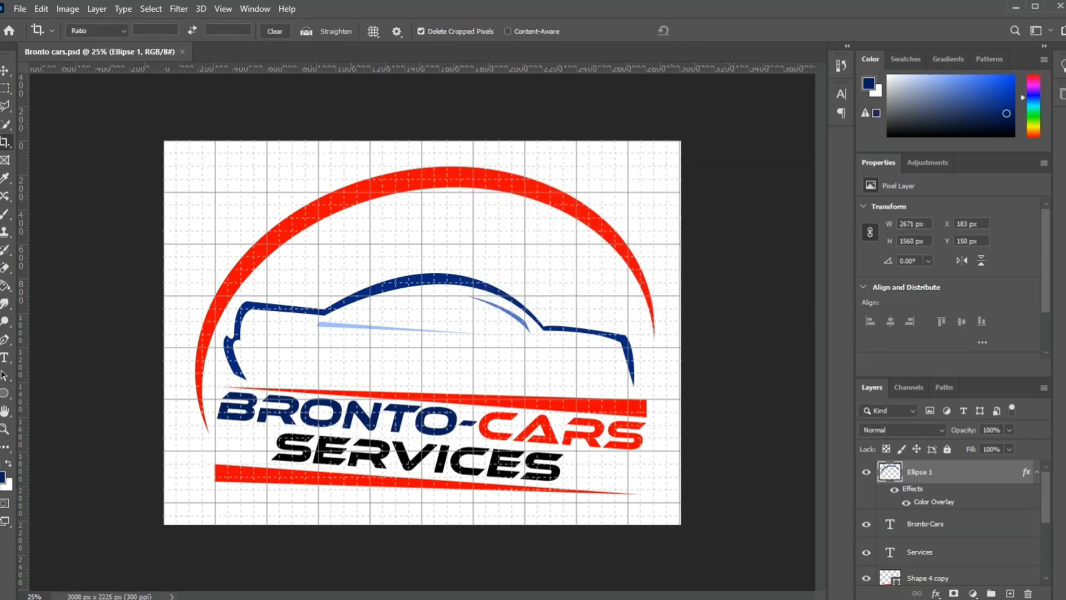